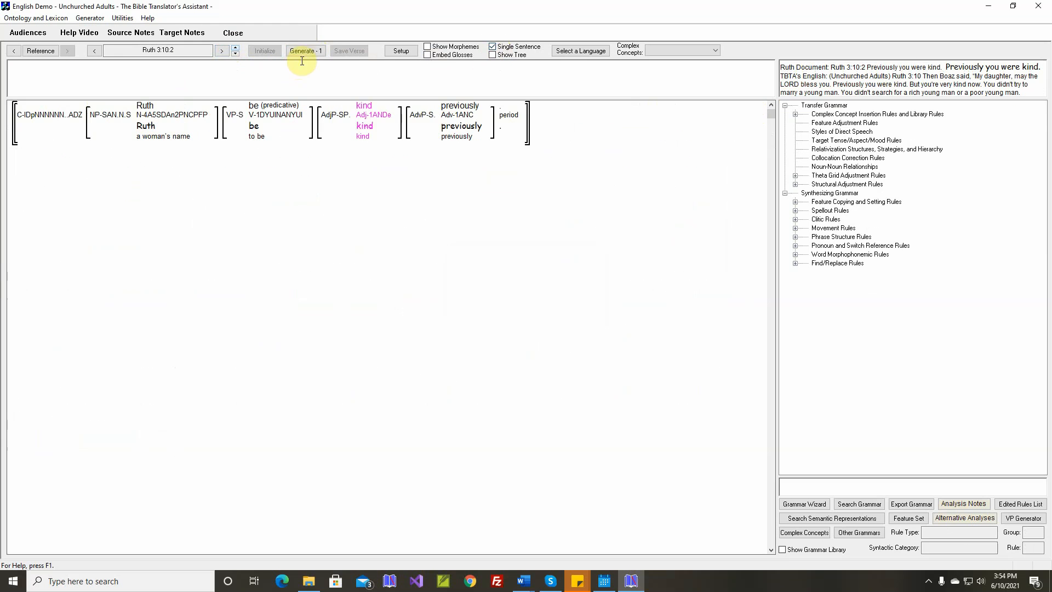
Accept the theta grid adjustment rule for the adjective "kind" and generate the text of Ruth 3:10:2
right_click(367, 106)
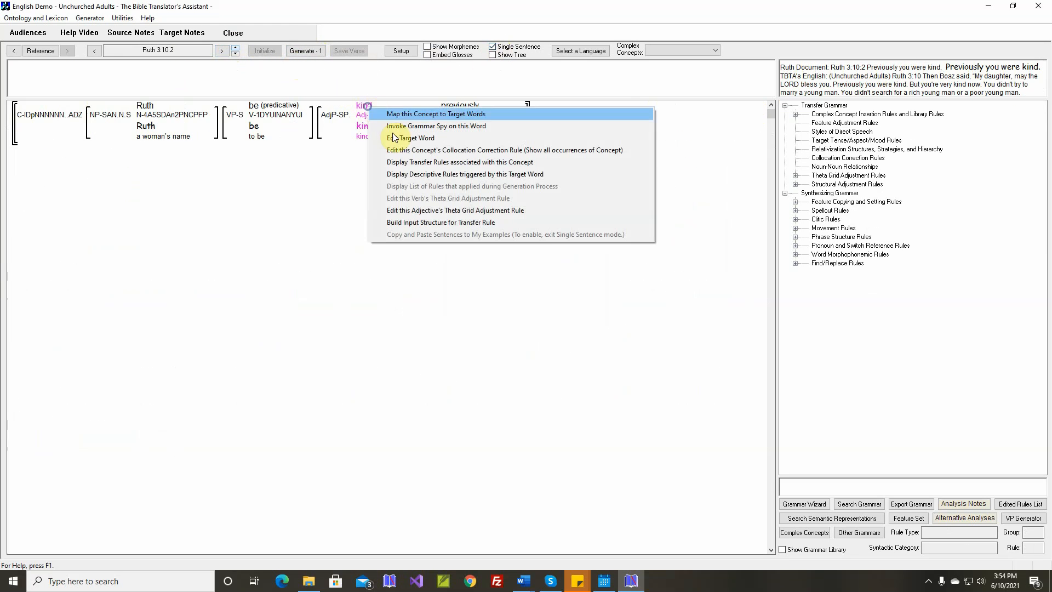
click(421, 208)
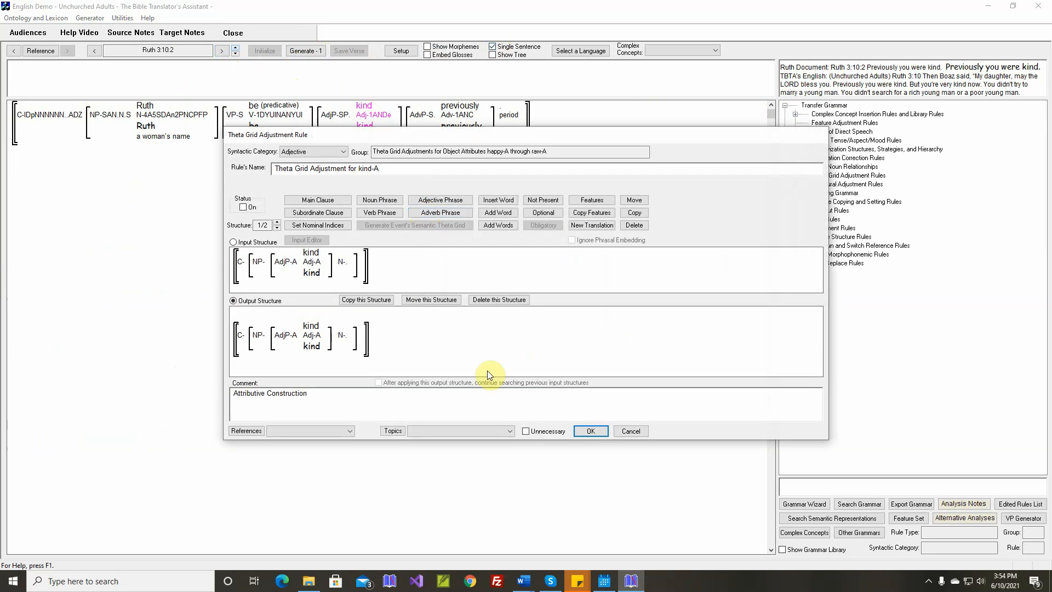
click(591, 432)
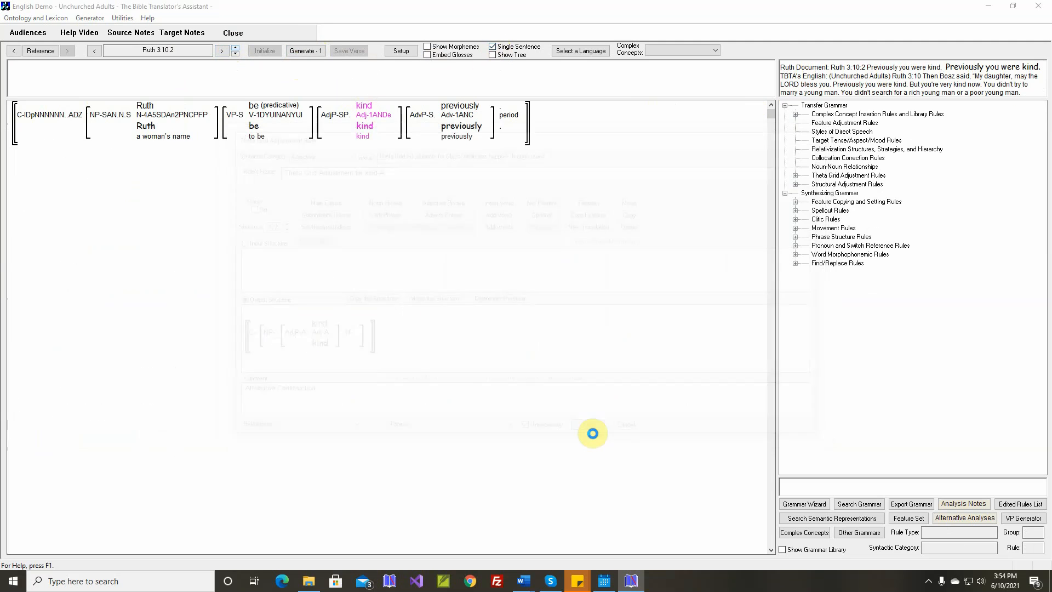
click(313, 51)
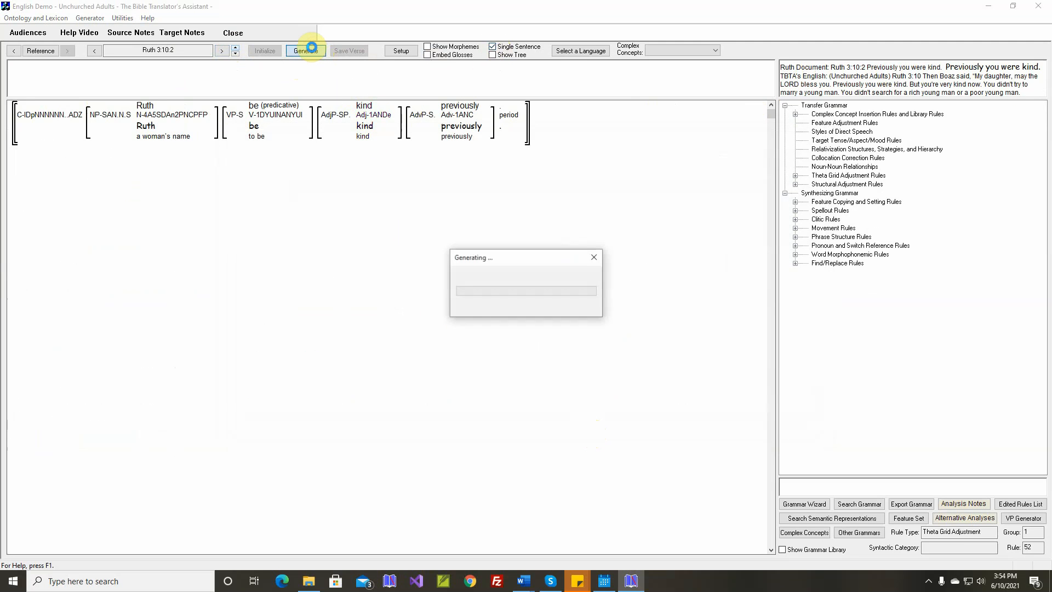
Advance to Ruth 3:10:3, generate its text and check the features of the verb "be"
click(236, 48)
click(304, 51)
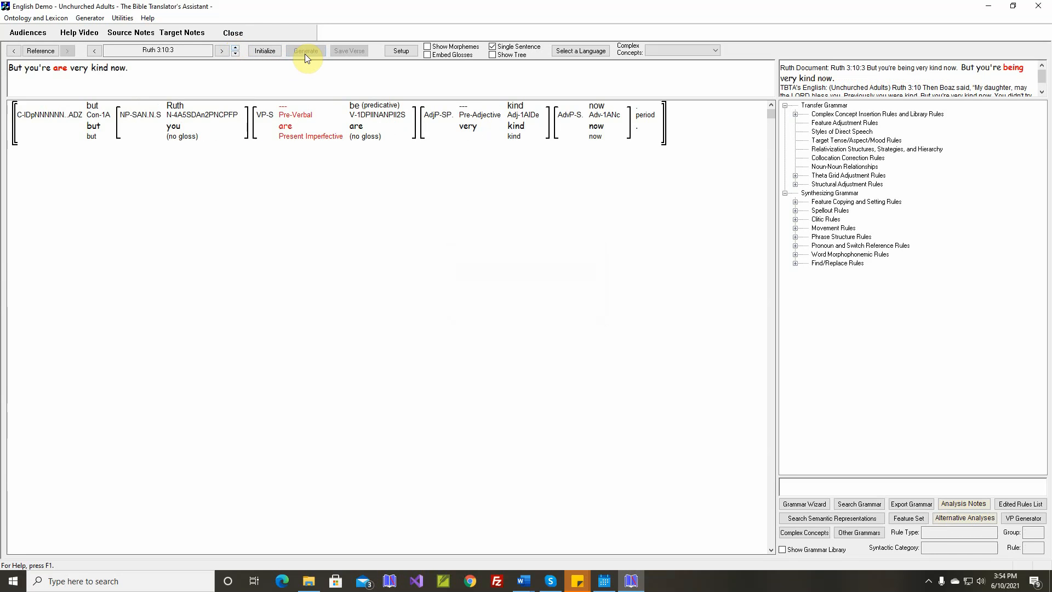
click(61, 80)
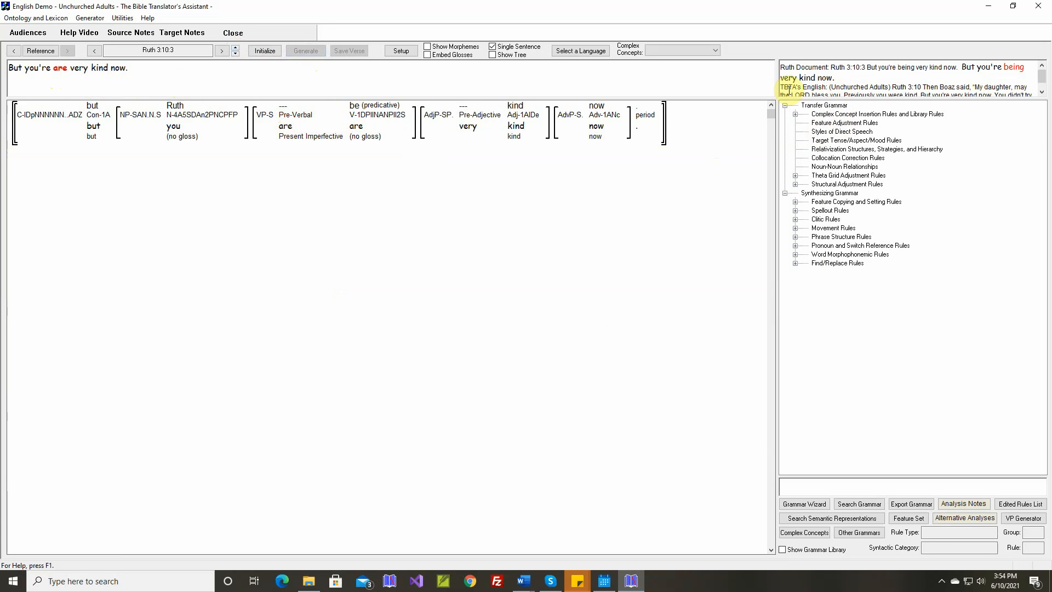
mouse_move(376, 117)
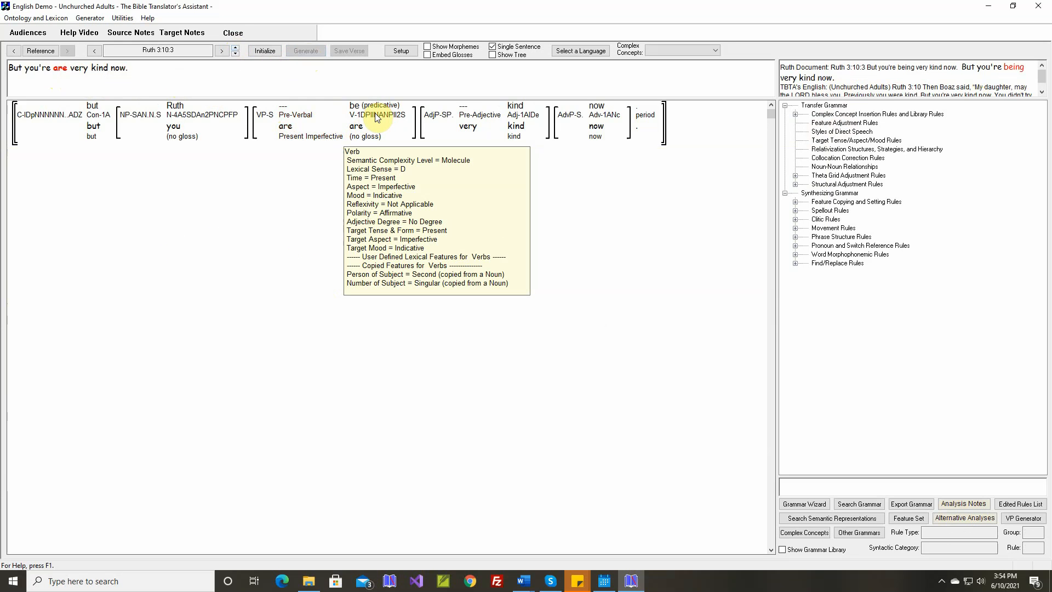
click(371, 131)
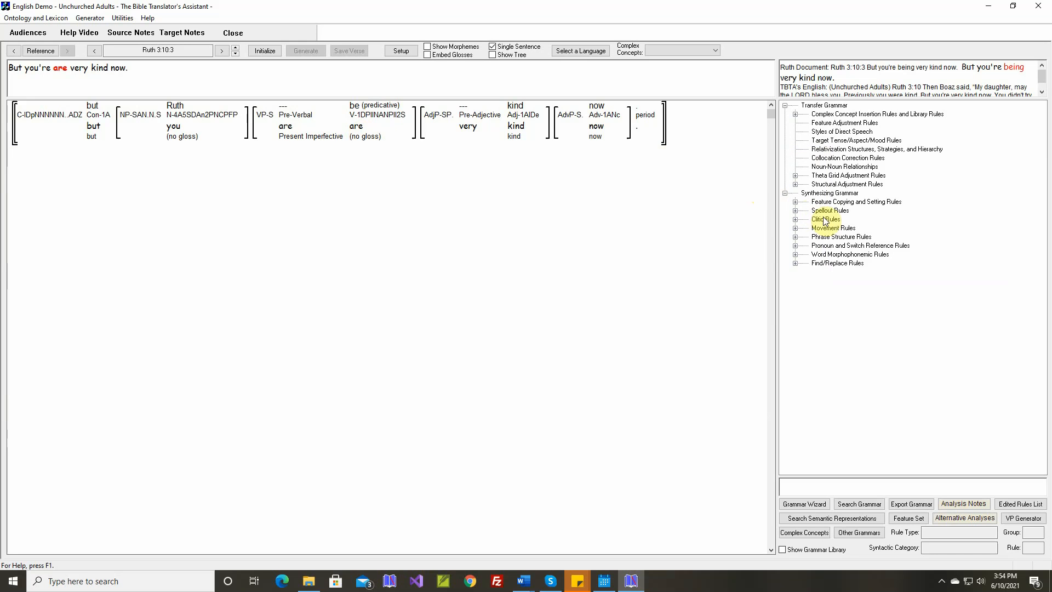
Open the 'to be' table among the generic verb spellout rules and review its Present Tense layer against the sentence's verb
click(795, 211)
click(806, 228)
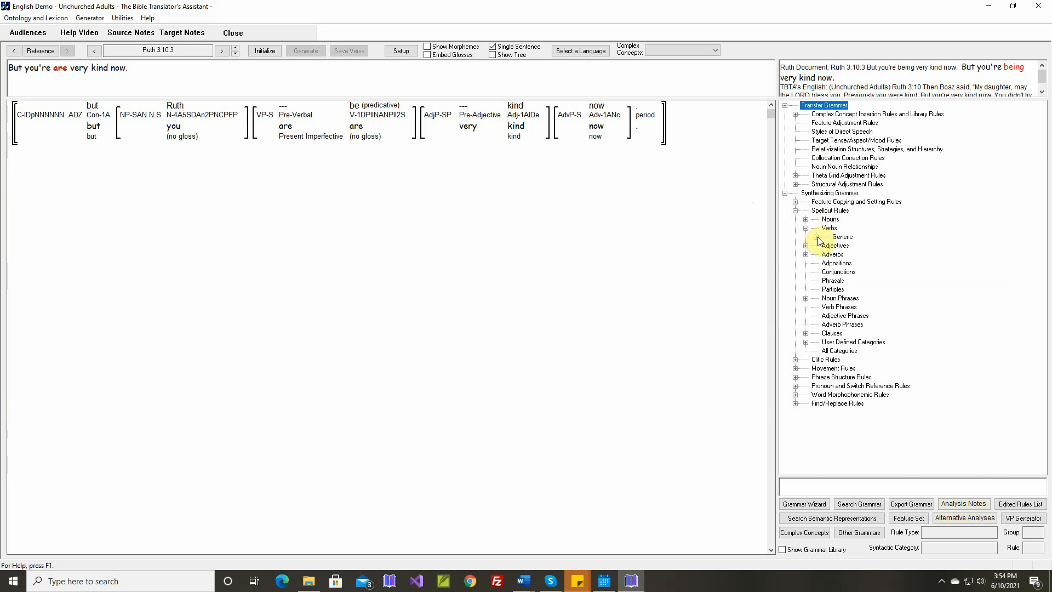
click(816, 237)
double_click(854, 256)
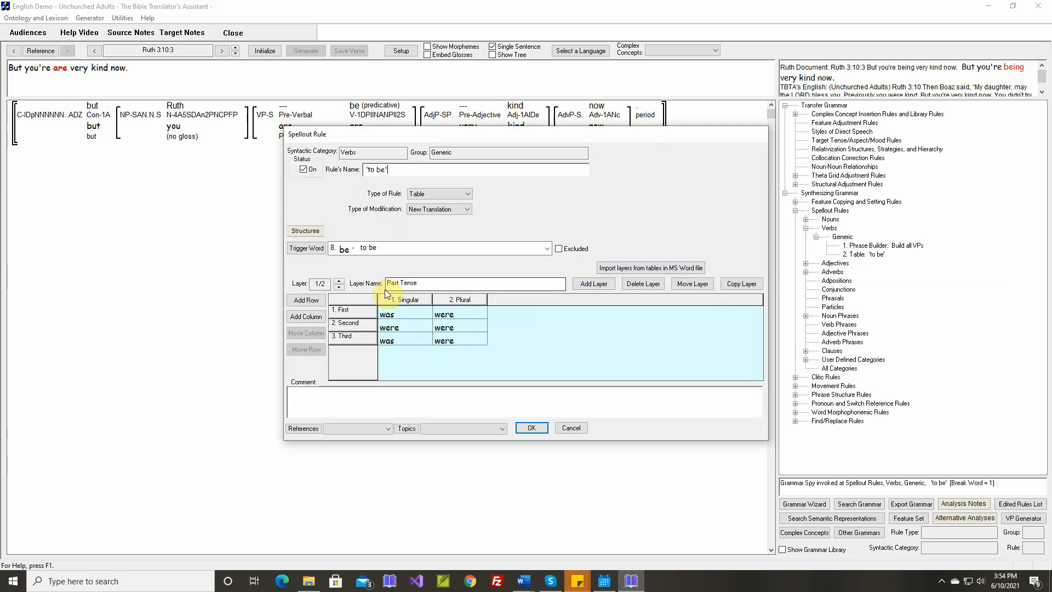
click(339, 280)
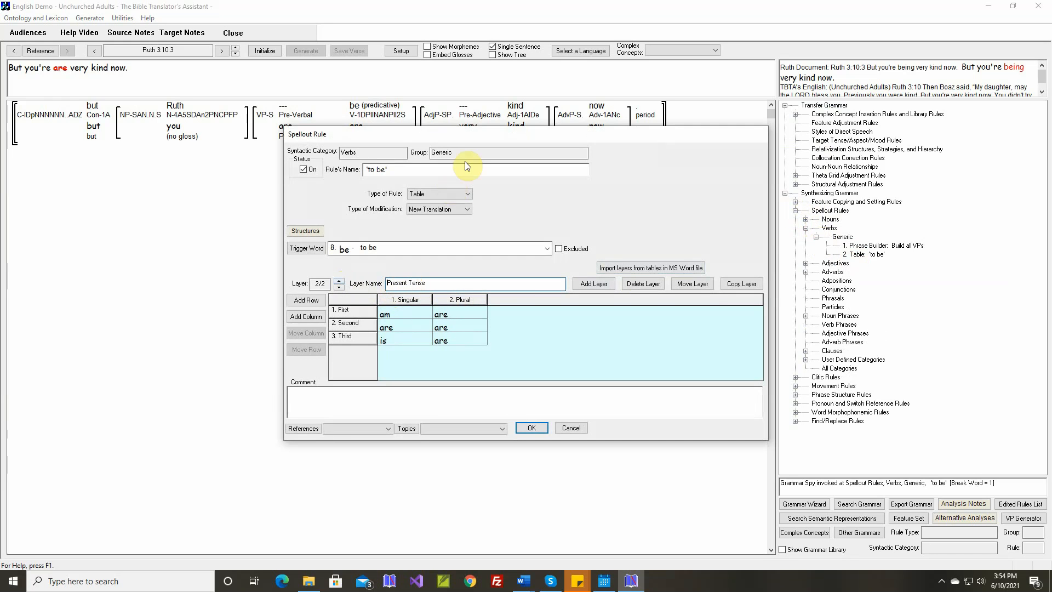
drag(474, 134, 475, 195)
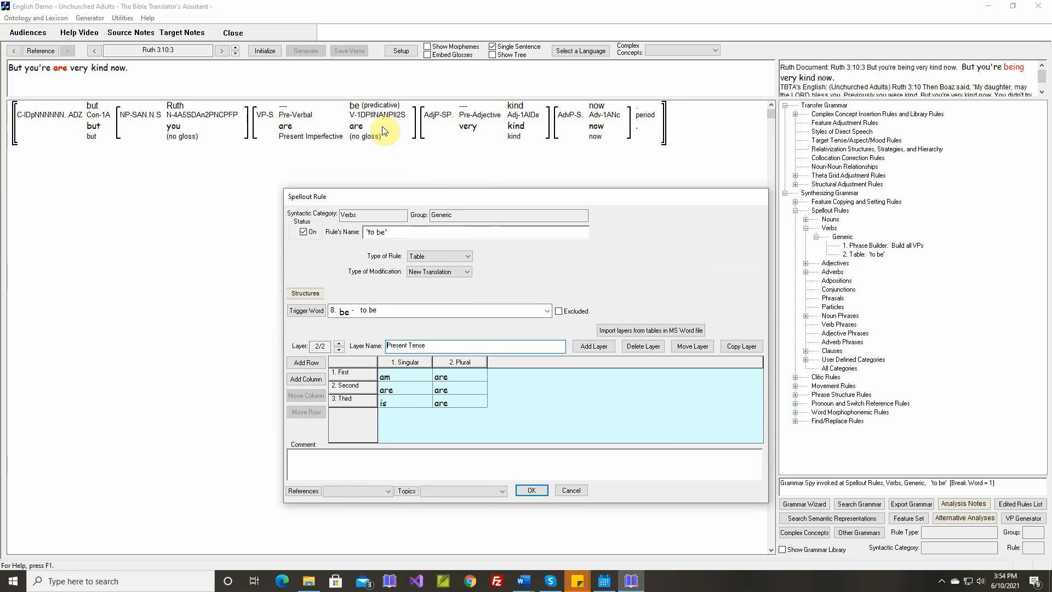
mouse_move(382, 117)
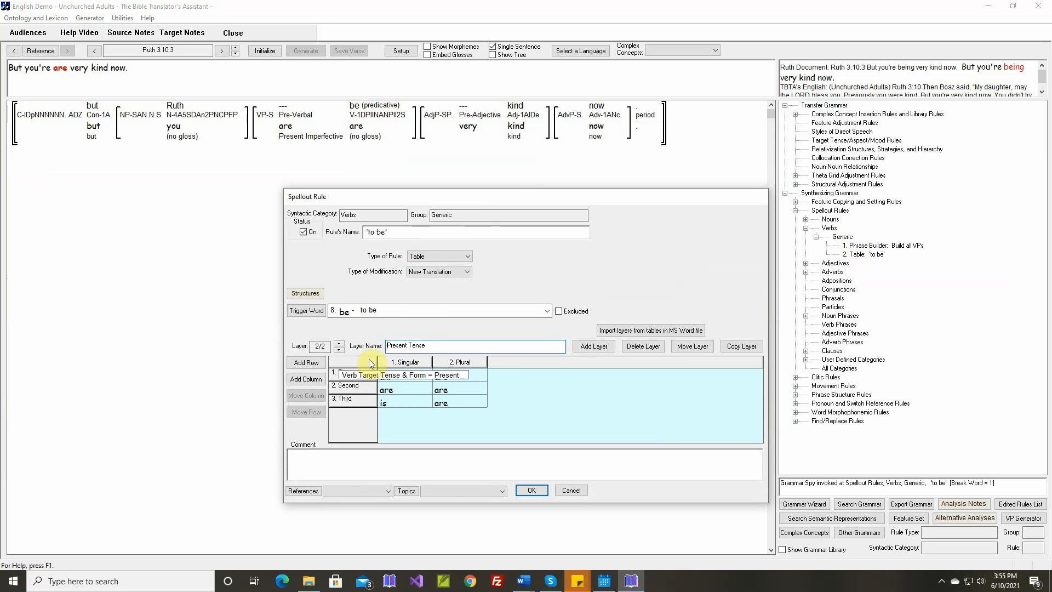
Add a table layer named "Aspects that need Participles" and restrict it to the Inceptive, Completive, Cessative, Continuative and Imperfective target aspects
click(597, 350)
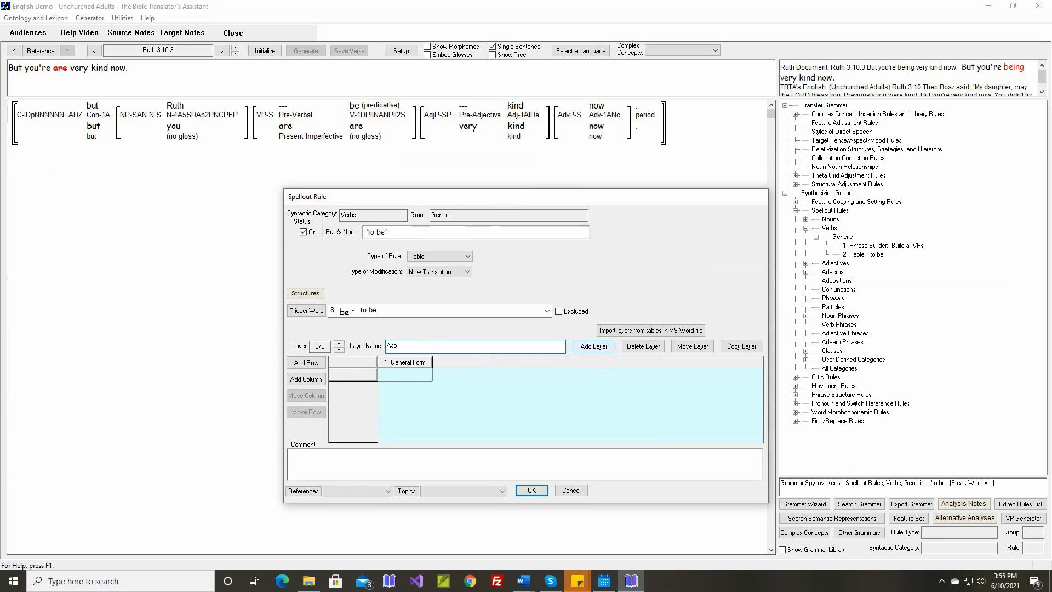
text(Aspects that need Participles)
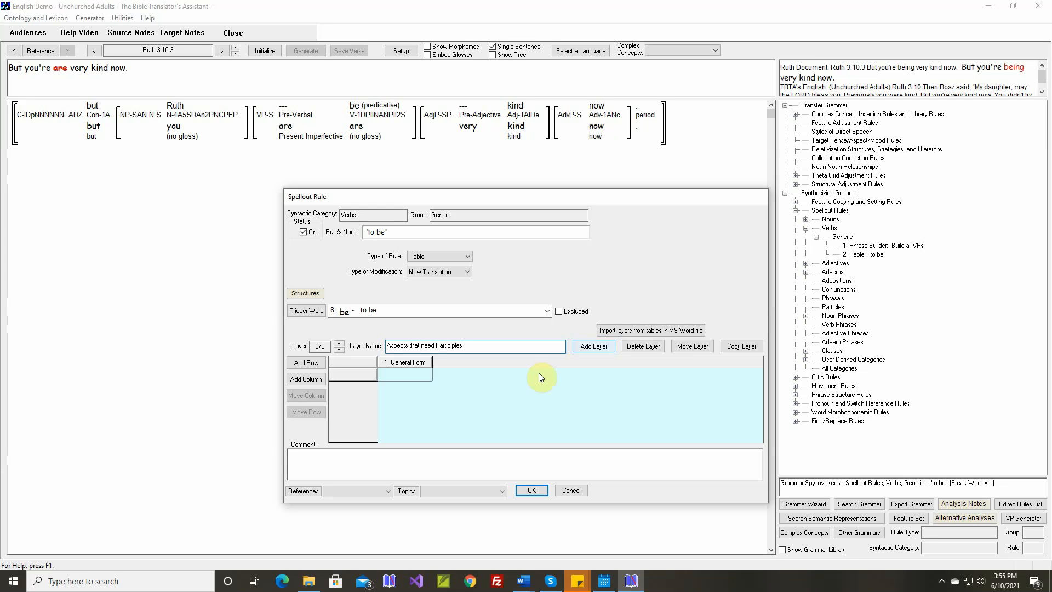
click(361, 375)
double_click(354, 364)
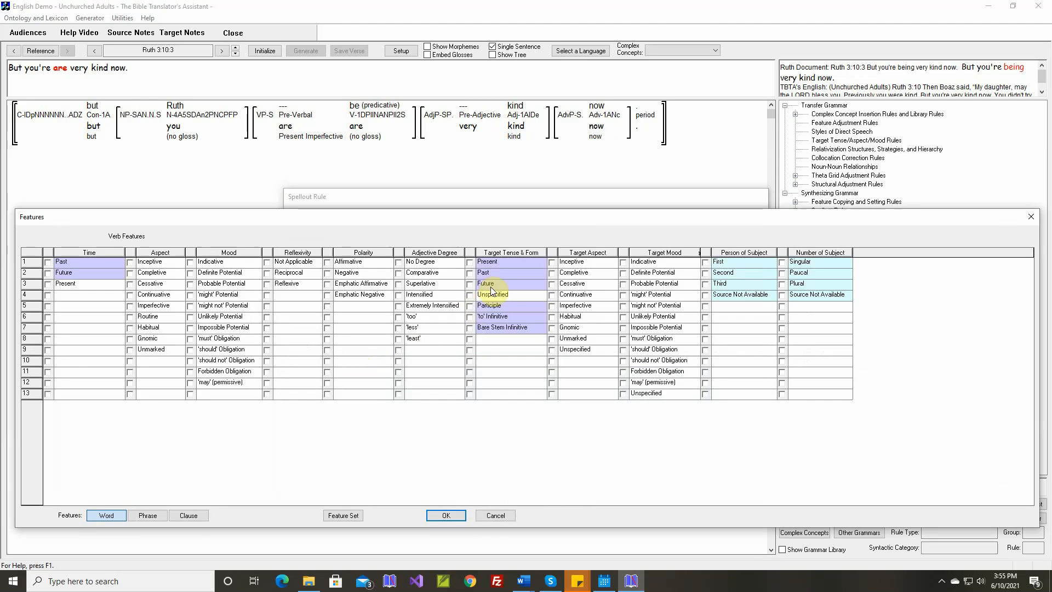
mouse_move(564, 267)
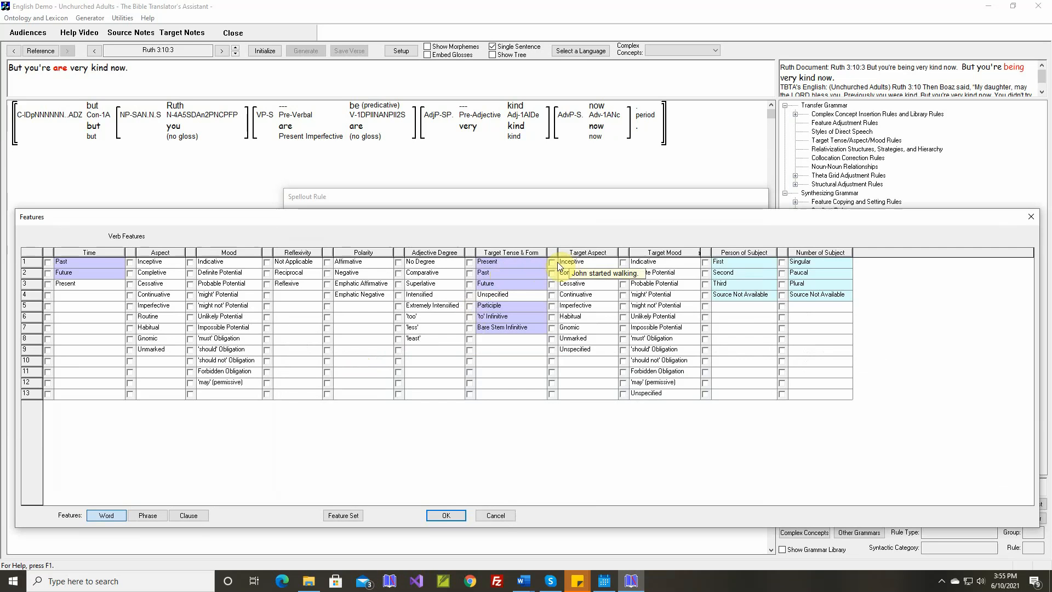
click(552, 262)
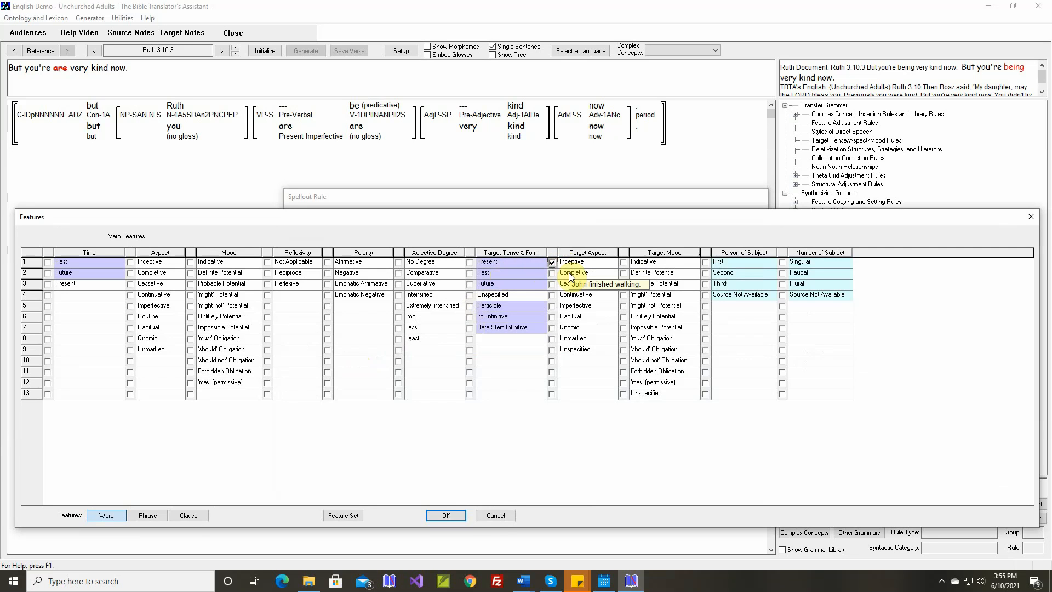
click(552, 273)
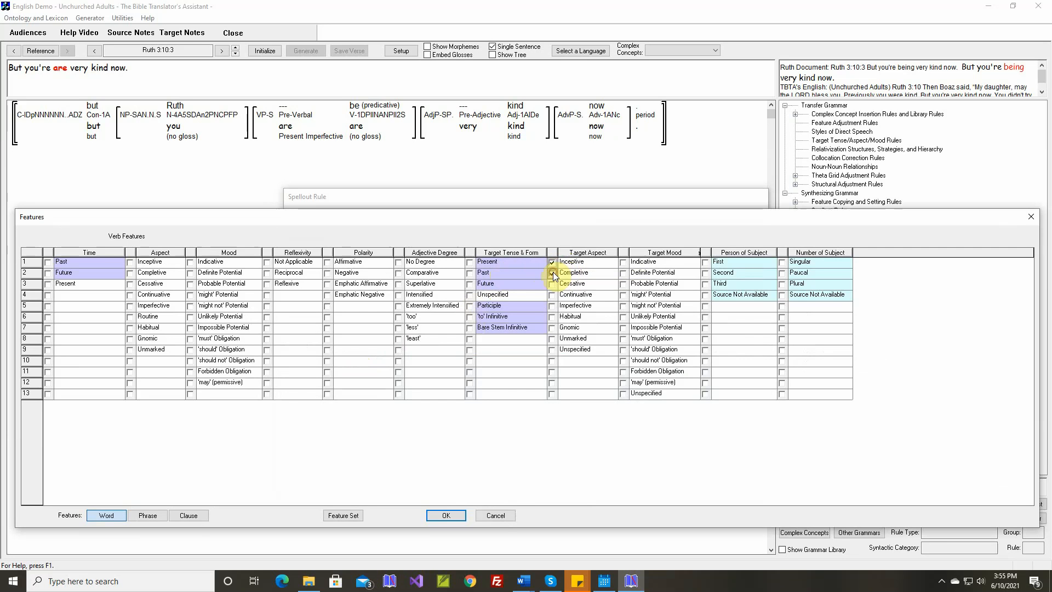
click(552, 284)
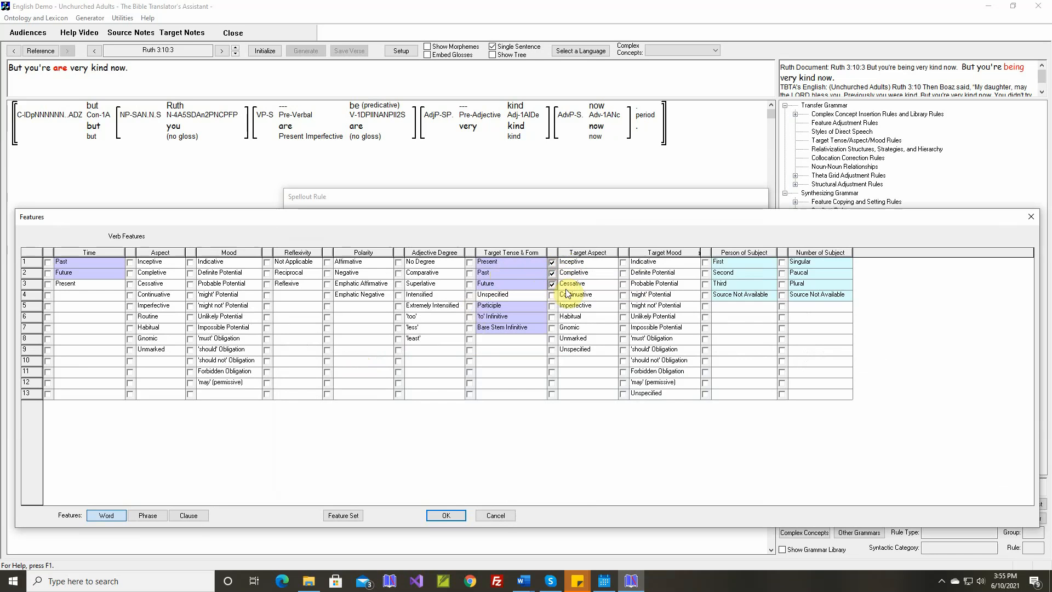
click(552, 295)
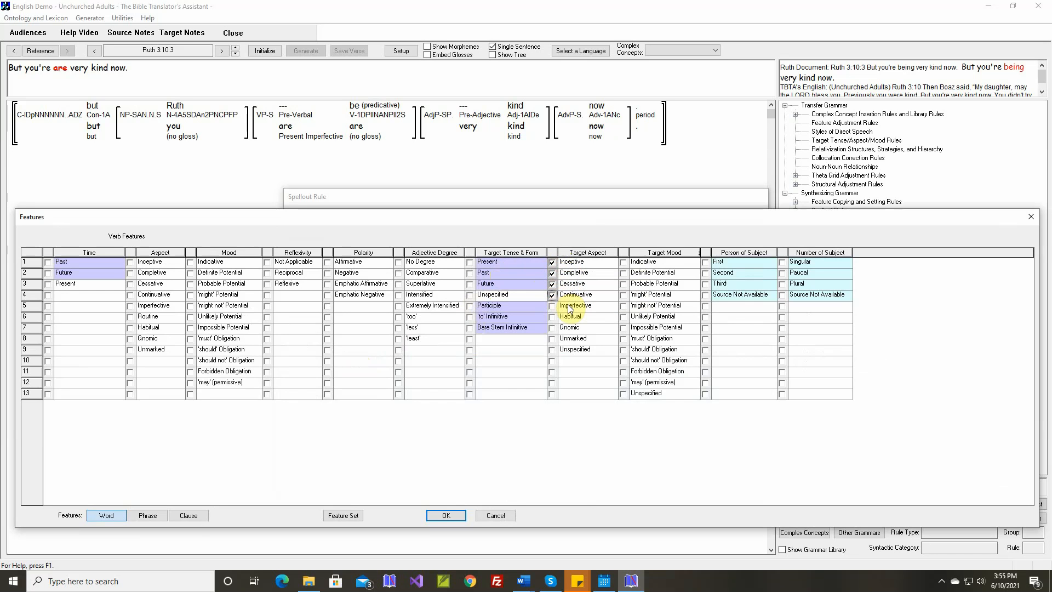
click(552, 306)
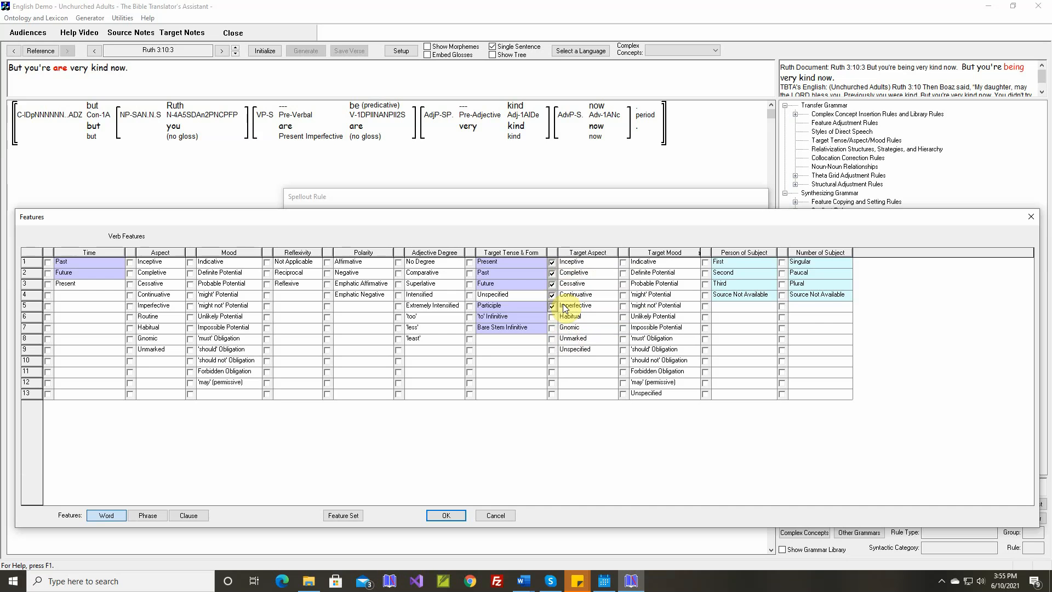
click(447, 516)
Enter the morpheme "being" in the new layer's General Form cell, leaving its gloss blank
double_click(419, 378)
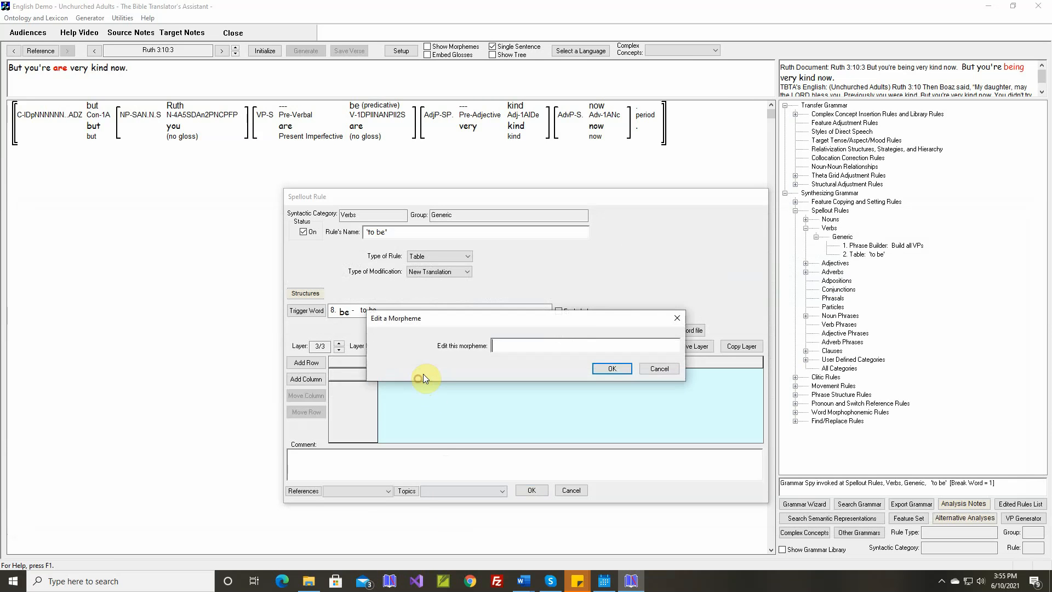
text(being)
click(605, 366)
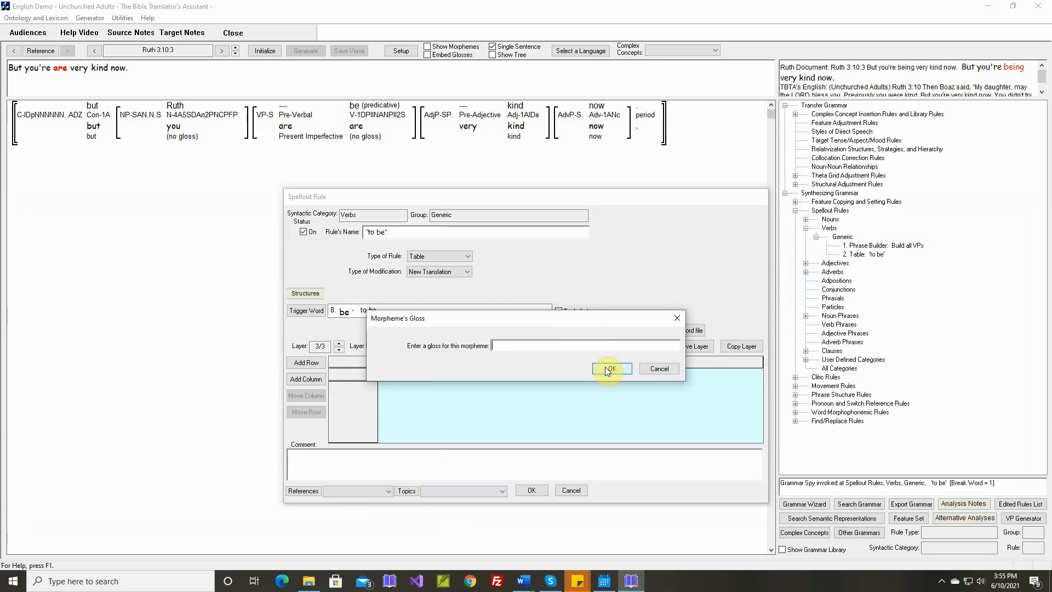
click(605, 367)
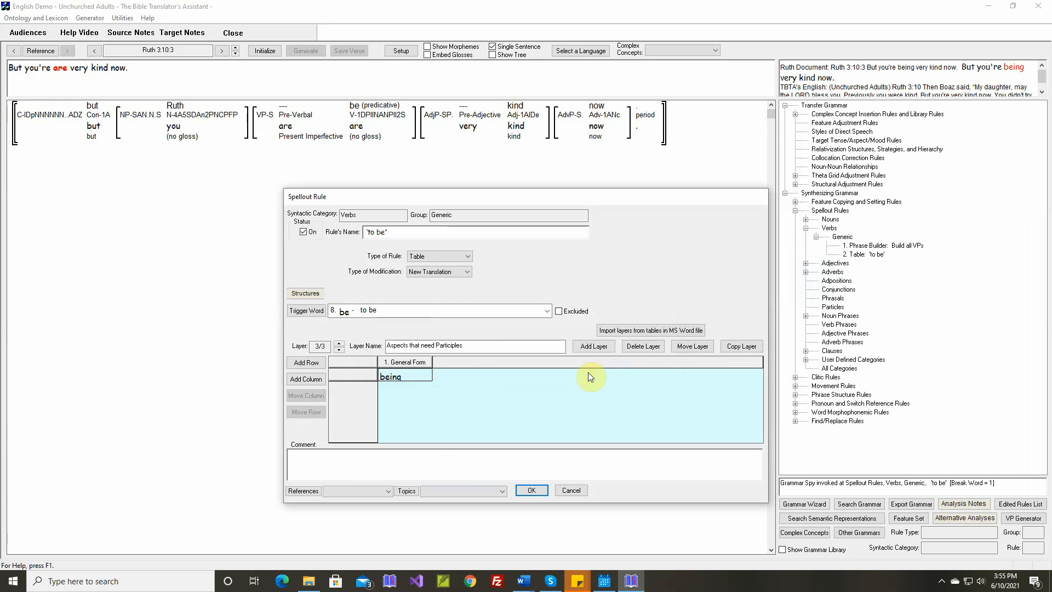
Paste the Ruth 3:10:3 example "But you're being very kind now." as the comment for the "being" cell and check it
click(416, 377)
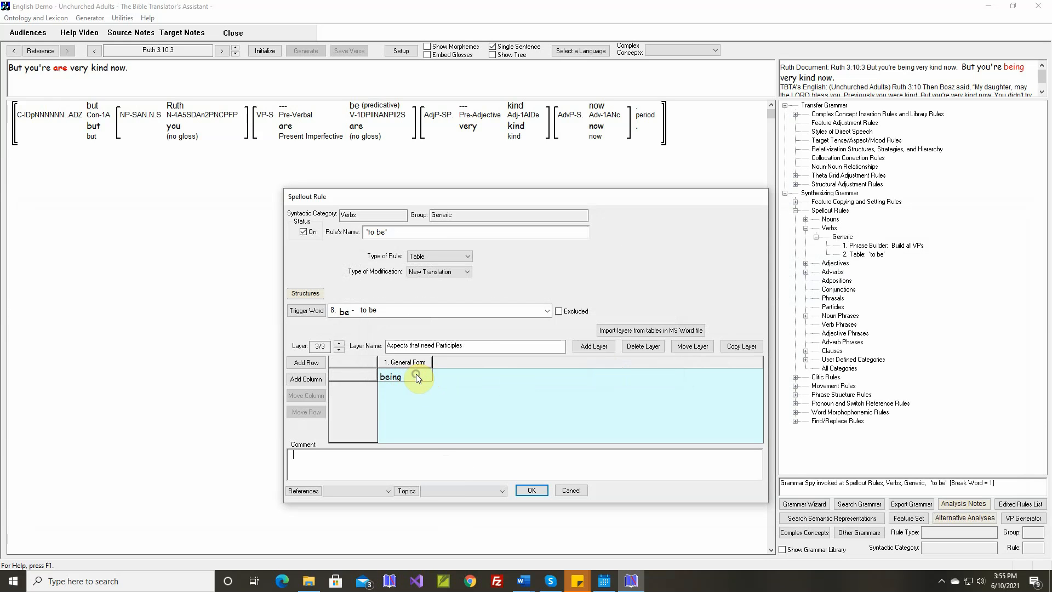
right_click(295, 455)
click(340, 462)
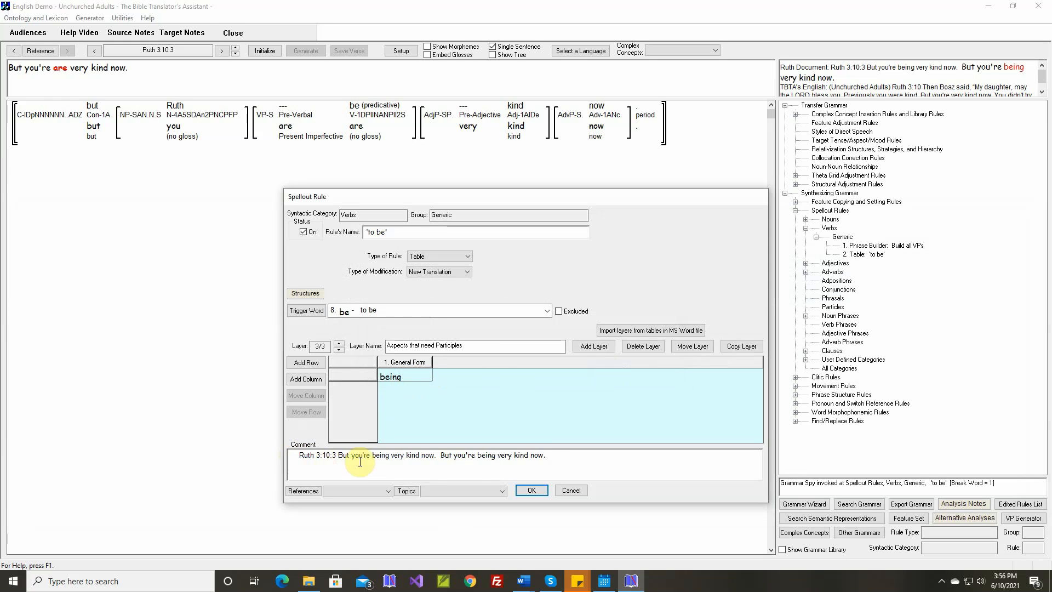
key(ctrl+z)
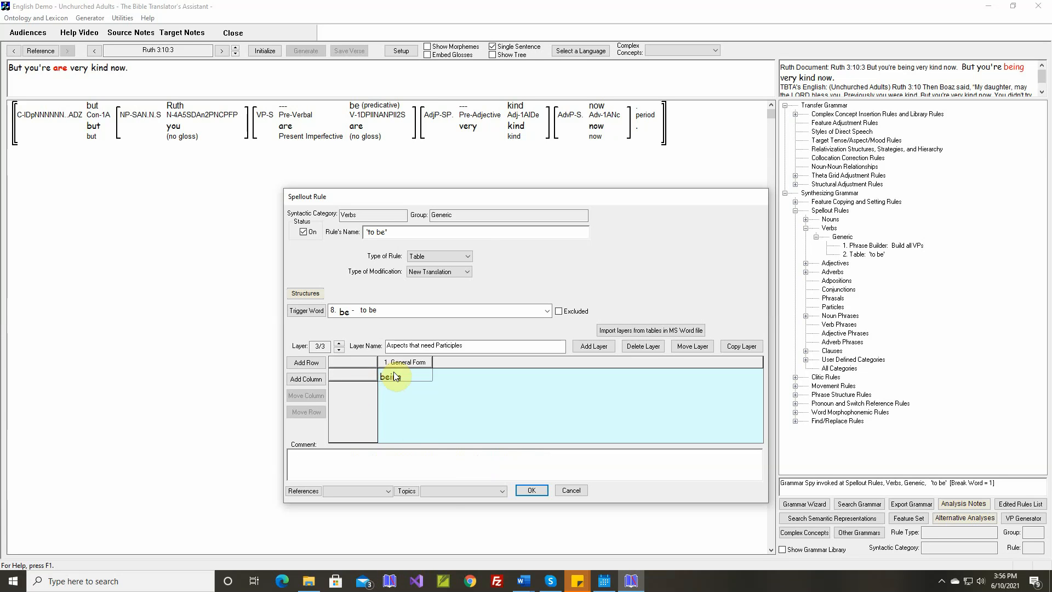
mouse_move(391, 378)
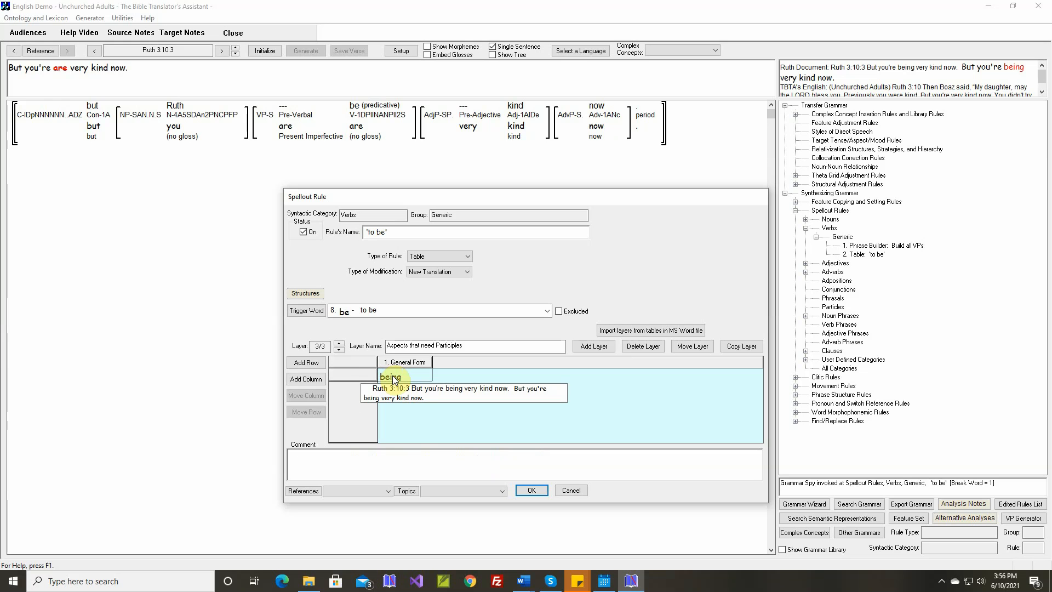
Save the 'to be' spellout rule, then reinitialize and regenerate Ruth 3:10:3
click(528, 491)
click(264, 52)
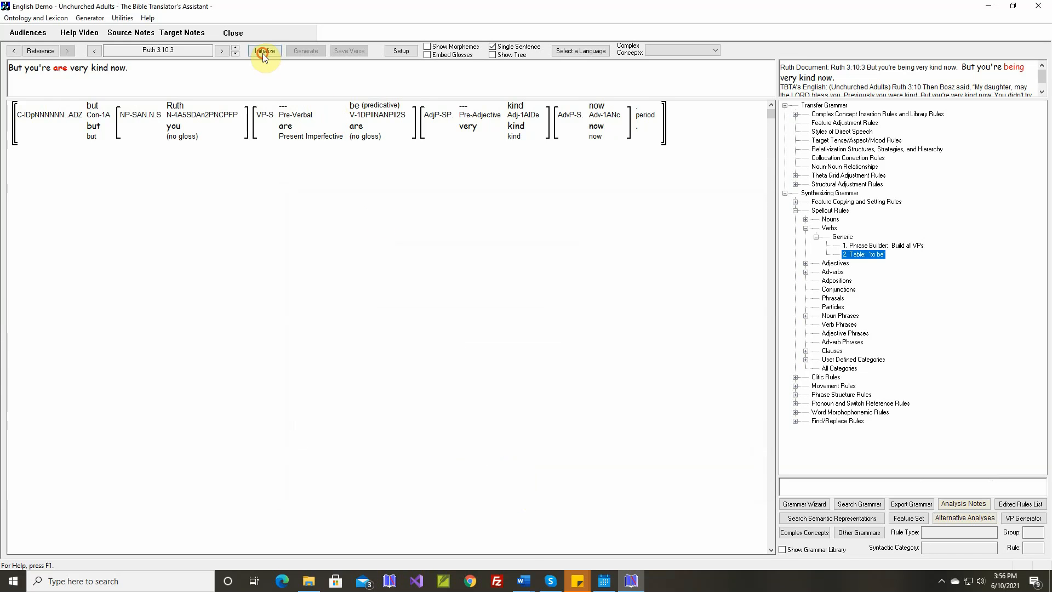
click(311, 50)
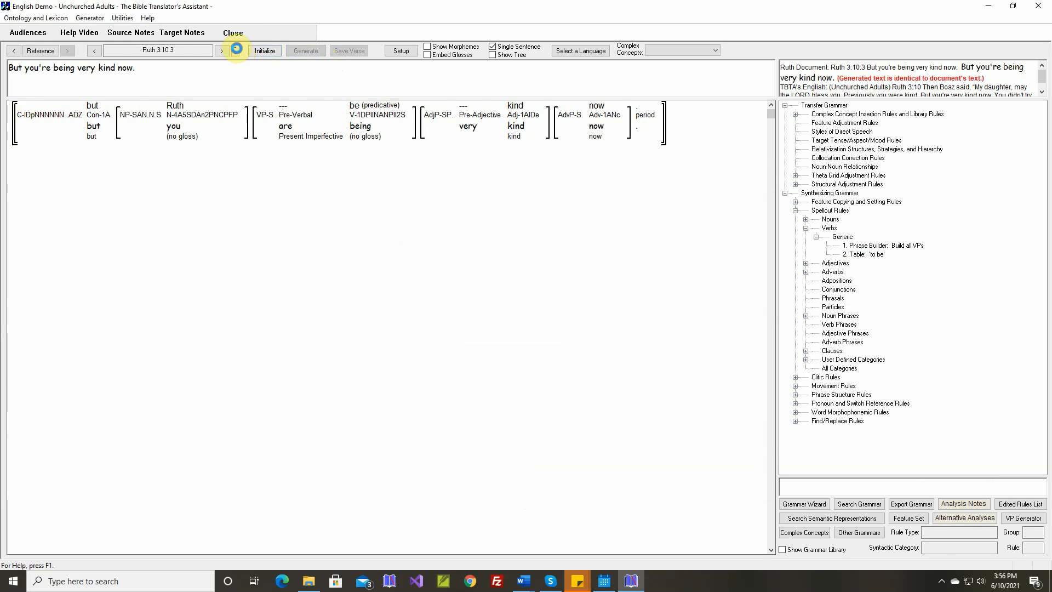
Generate the text of Ruth 3:10:4 and advance to Ruth 3:10:5
click(236, 48)
click(309, 51)
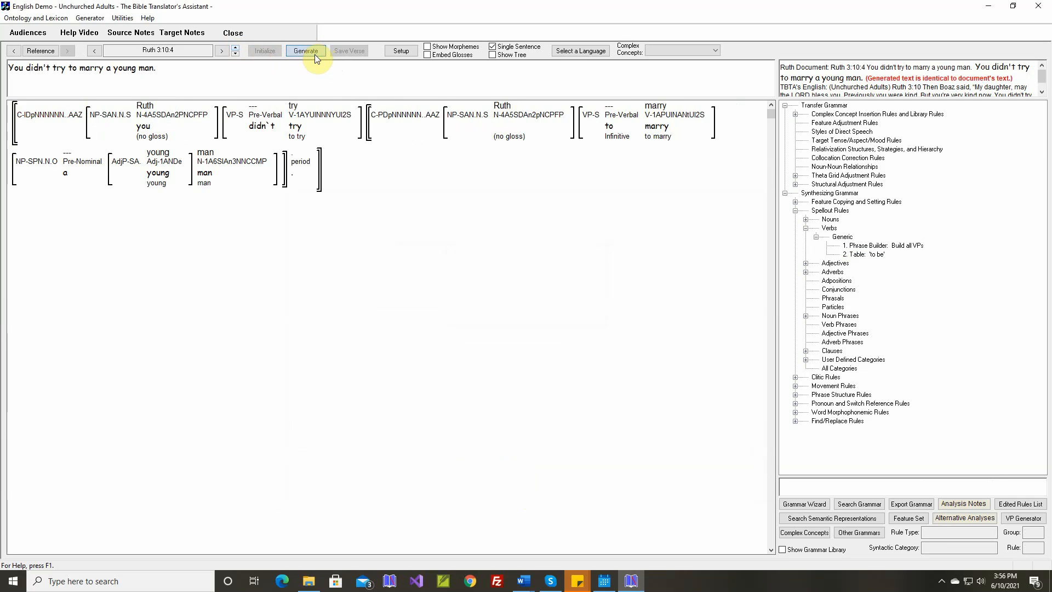
click(235, 47)
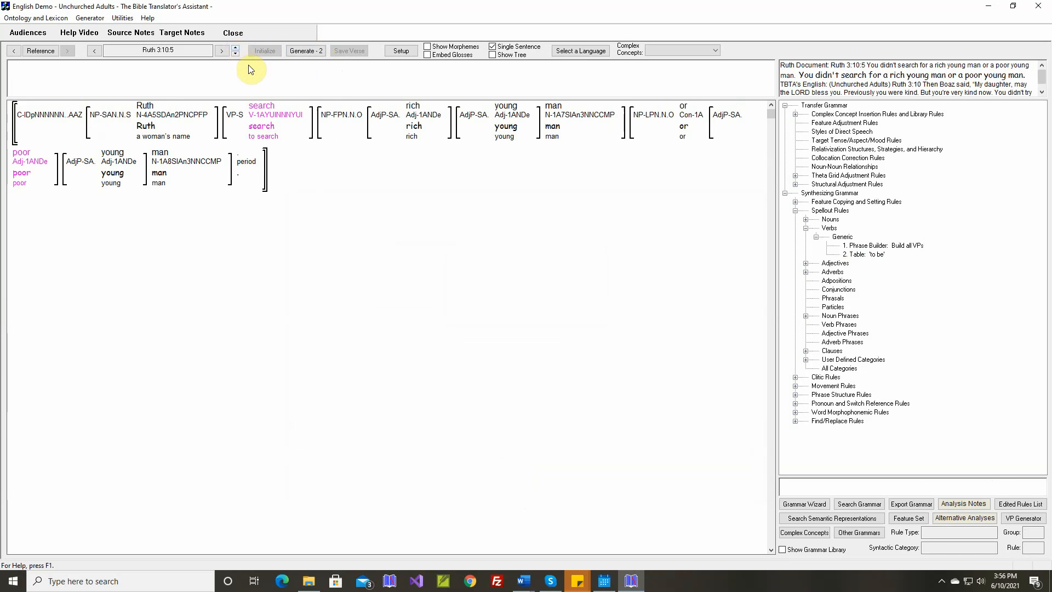
In the theta grid adjustment rule for "search", set the Most Patient-like argument to Oblique1 with the adposition "for"
right_click(263, 109)
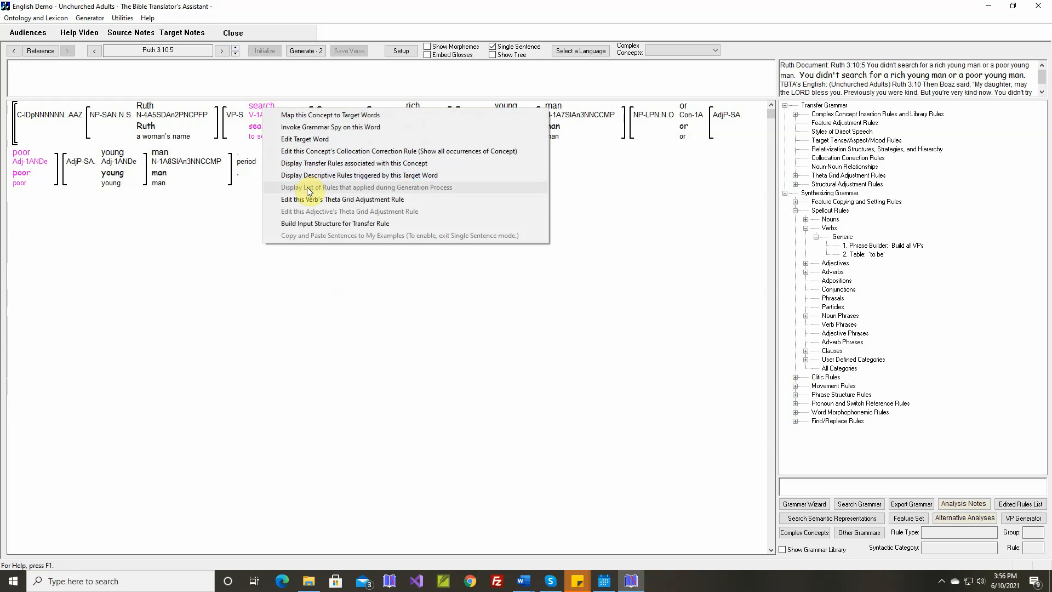
click(307, 199)
mouse_move(316, 256)
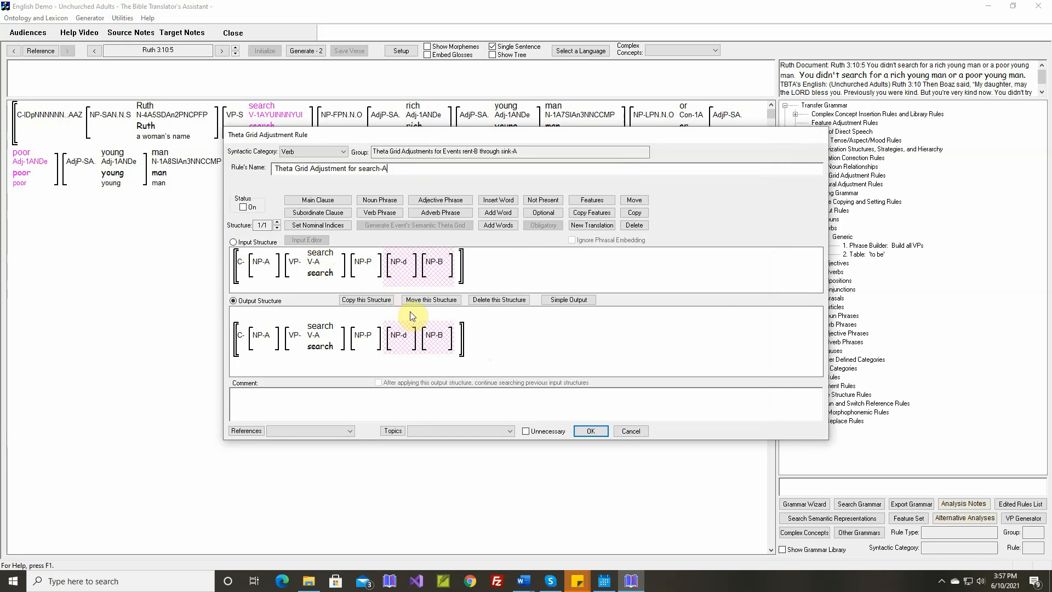
click(556, 300)
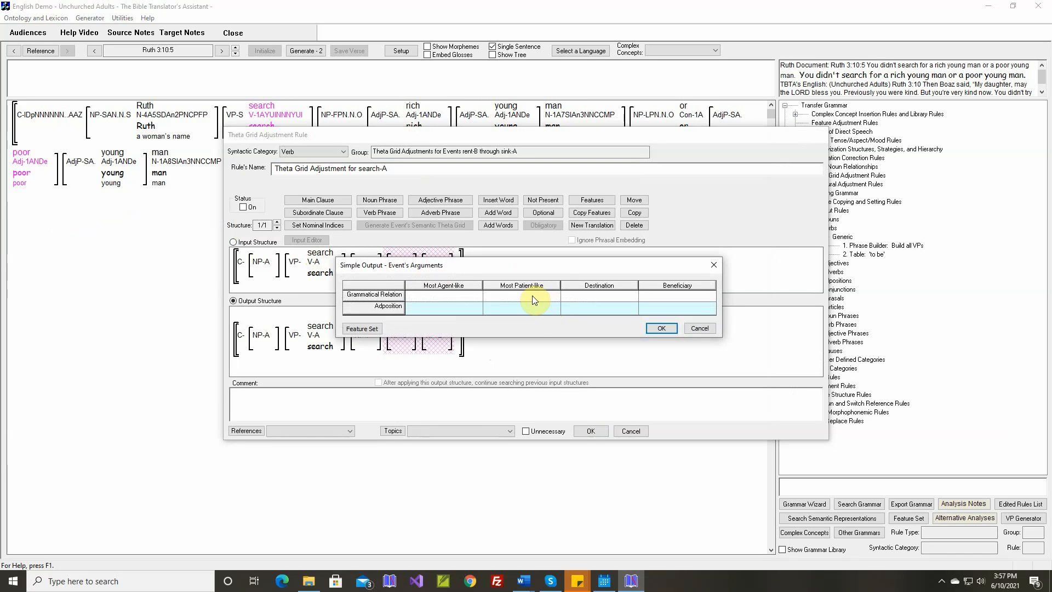
click(532, 294)
click(464, 242)
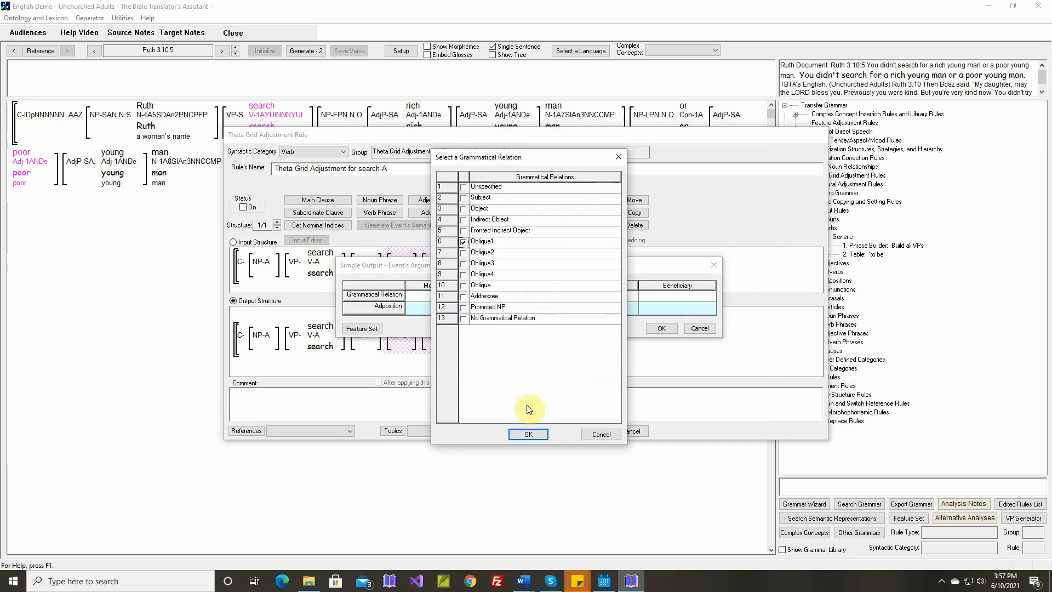
click(528, 434)
click(524, 308)
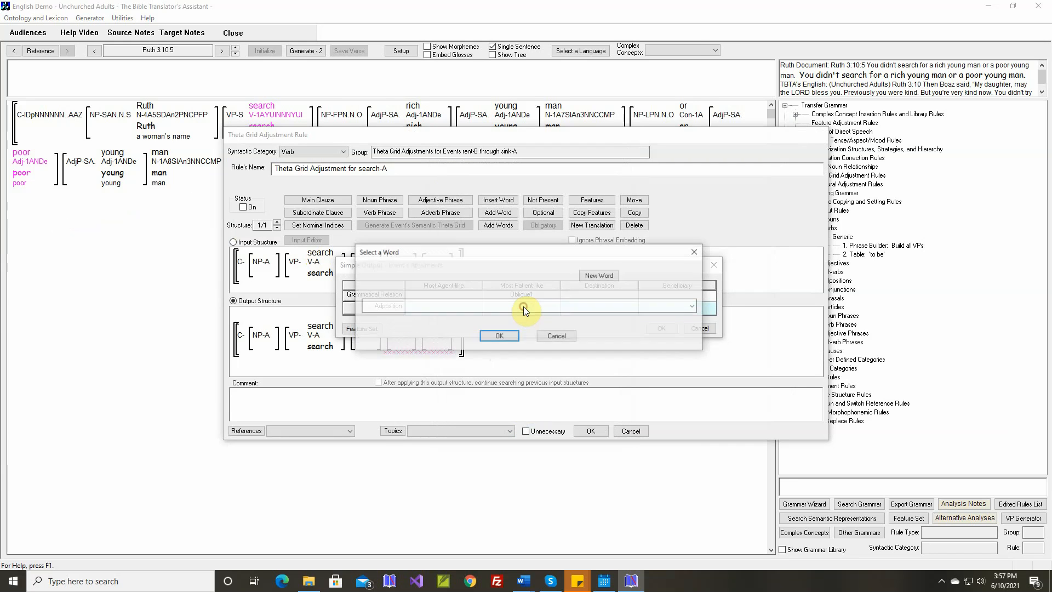
click(511, 304)
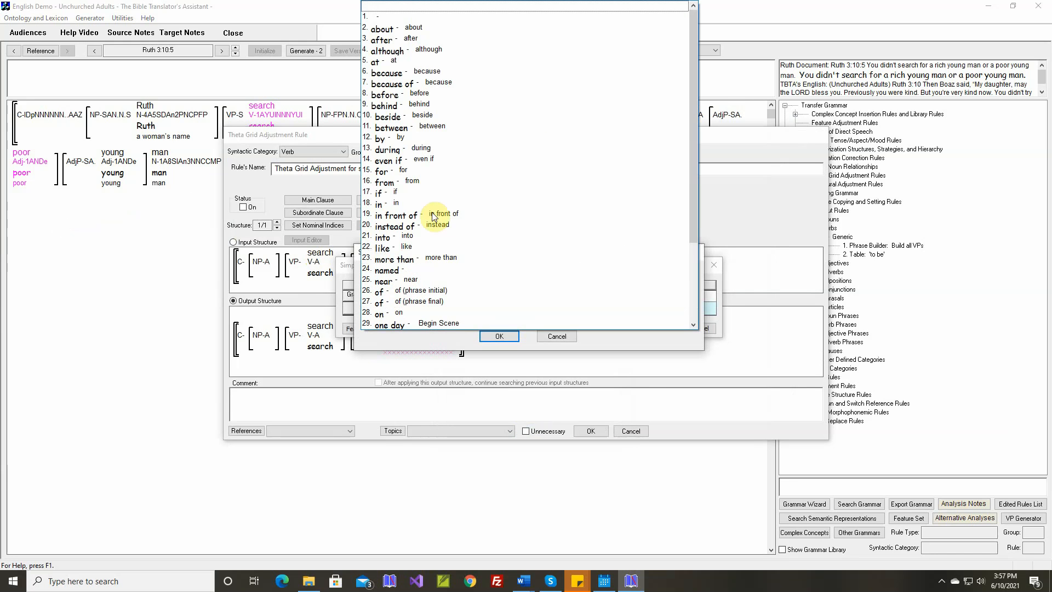
click(430, 171)
click(496, 337)
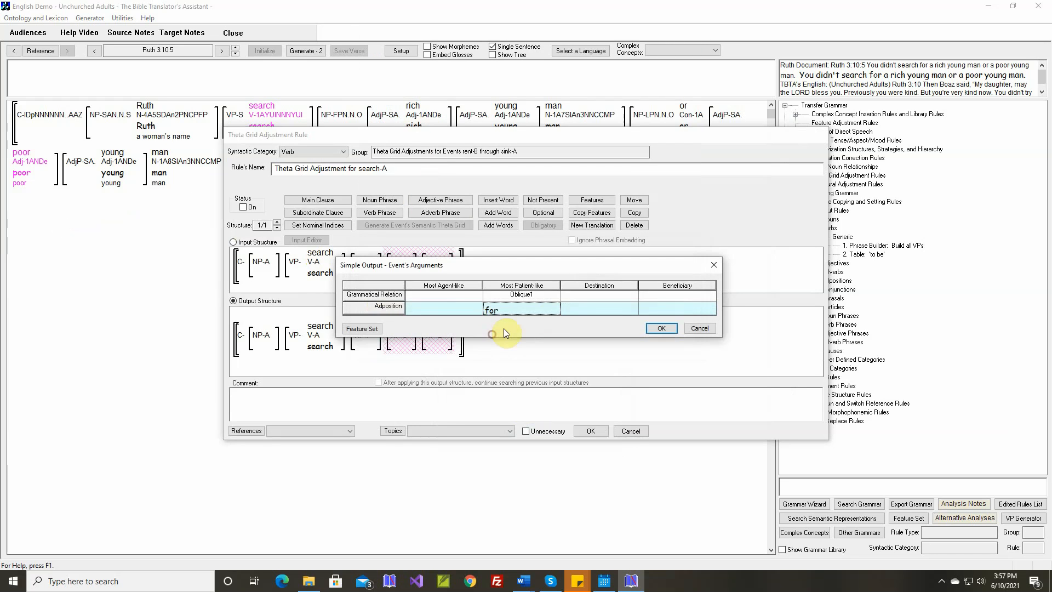
Set the Destination argument to Oblique2 and the Beneficiary to Oblique3 with the adposition "for", and accept the simple output
click(584, 296)
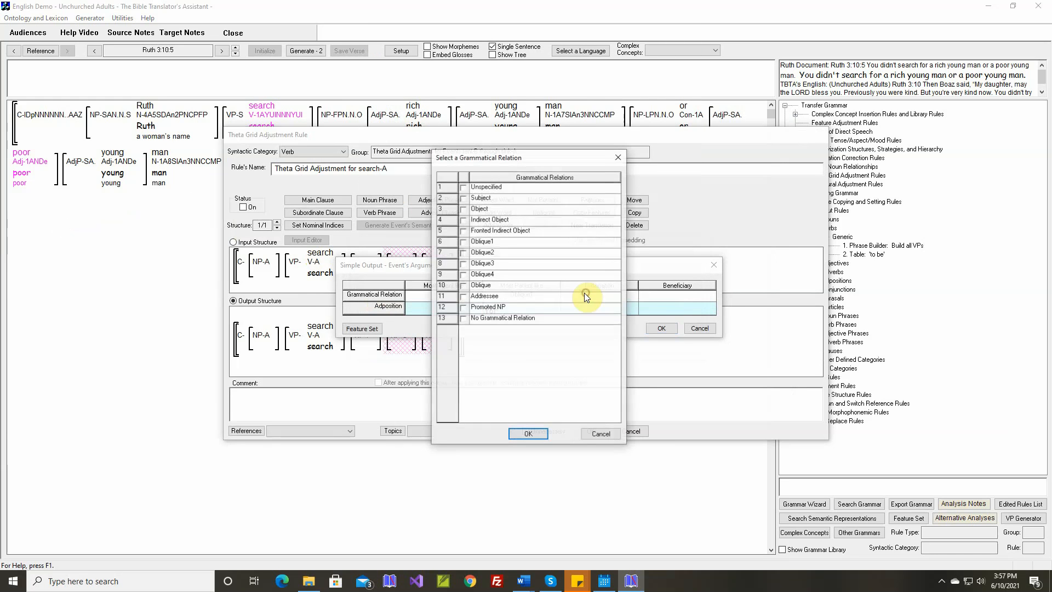
click(463, 254)
click(527, 435)
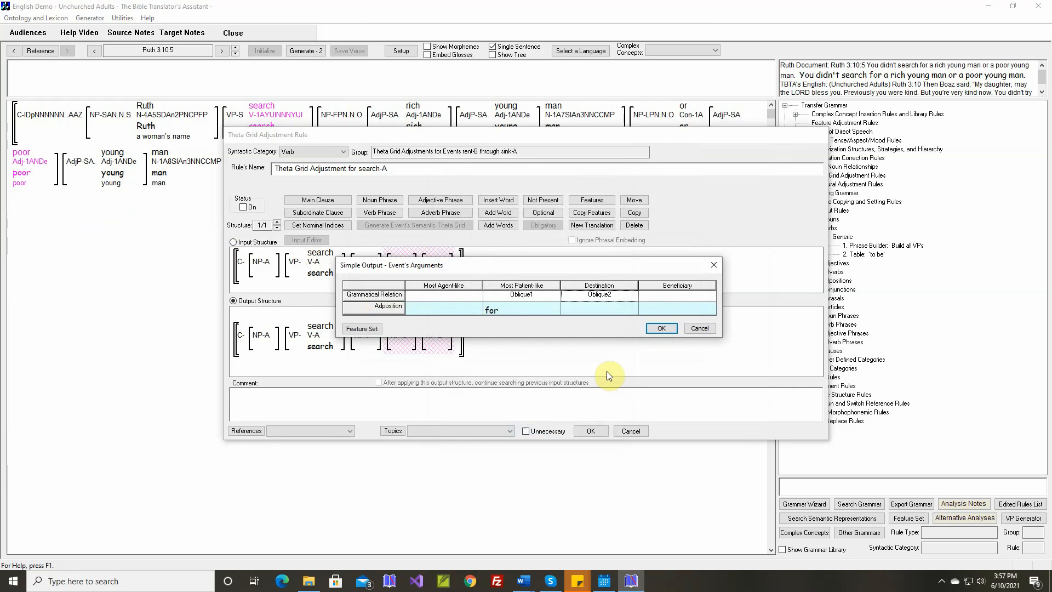
click(668, 297)
click(464, 264)
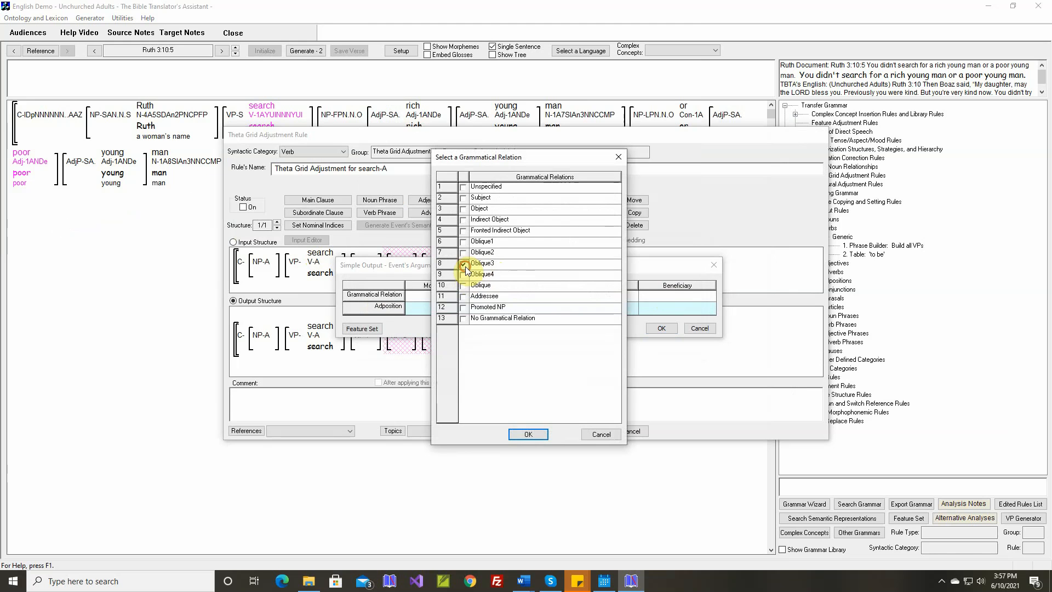
click(527, 434)
click(653, 309)
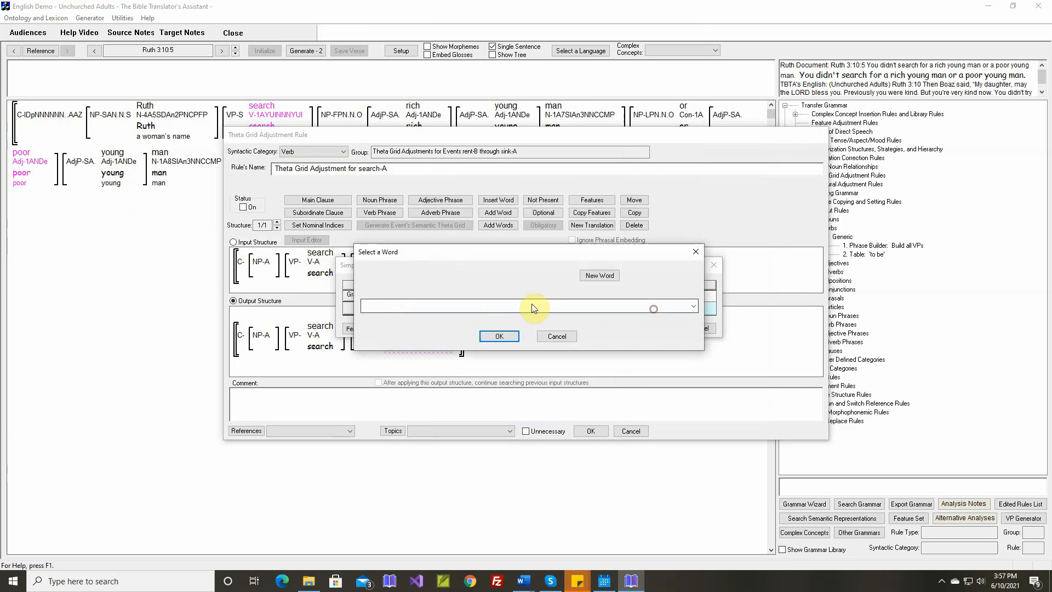
click(534, 307)
click(457, 174)
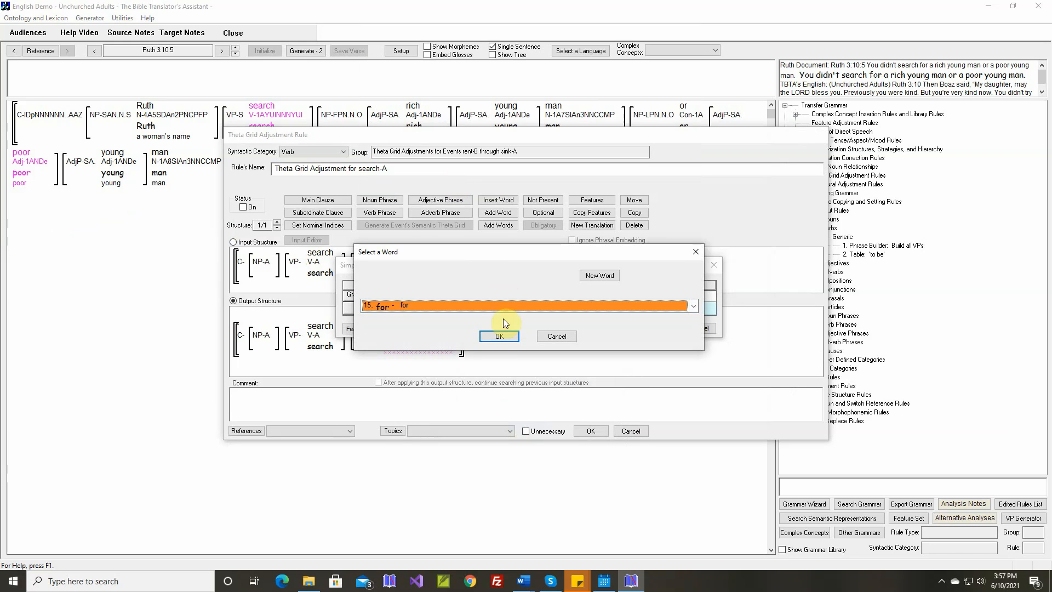
click(502, 337)
click(658, 327)
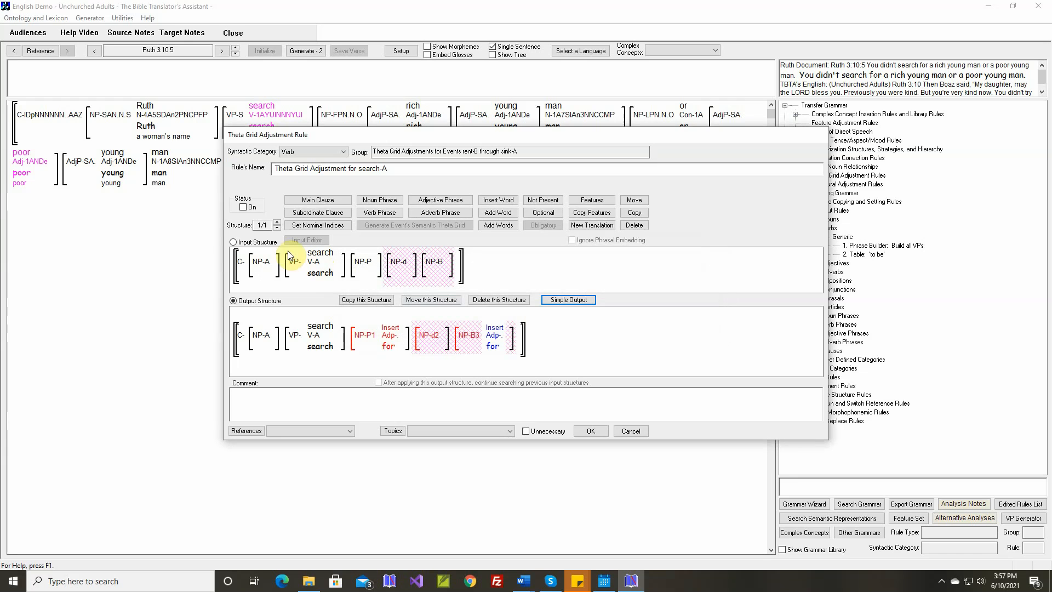
Turn on the search-A rule and paste the Ruth 3:10:5 example as its comment
click(243, 207)
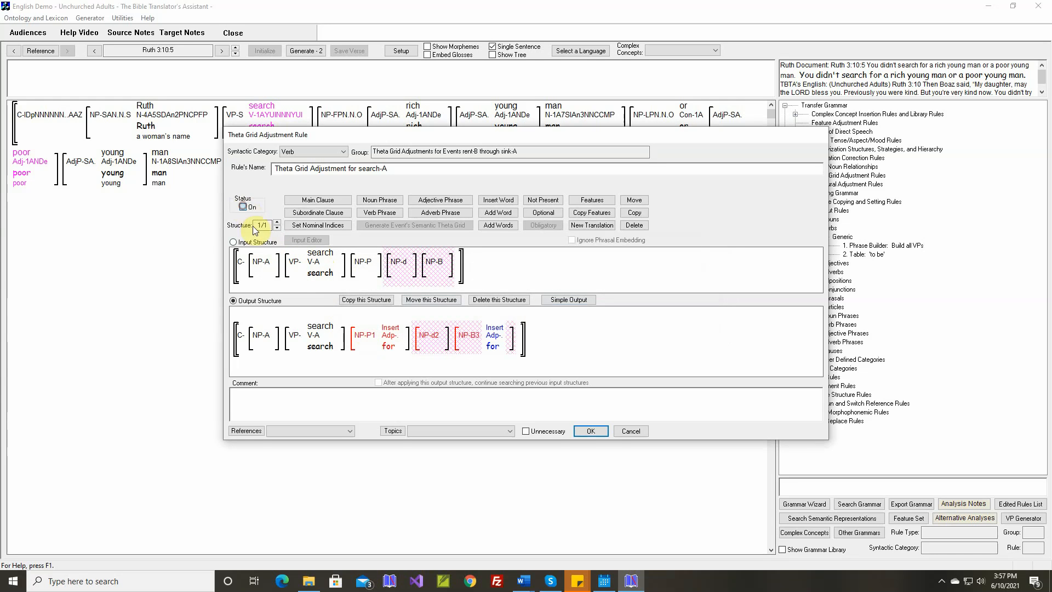
right_click(465, 393)
click(485, 401)
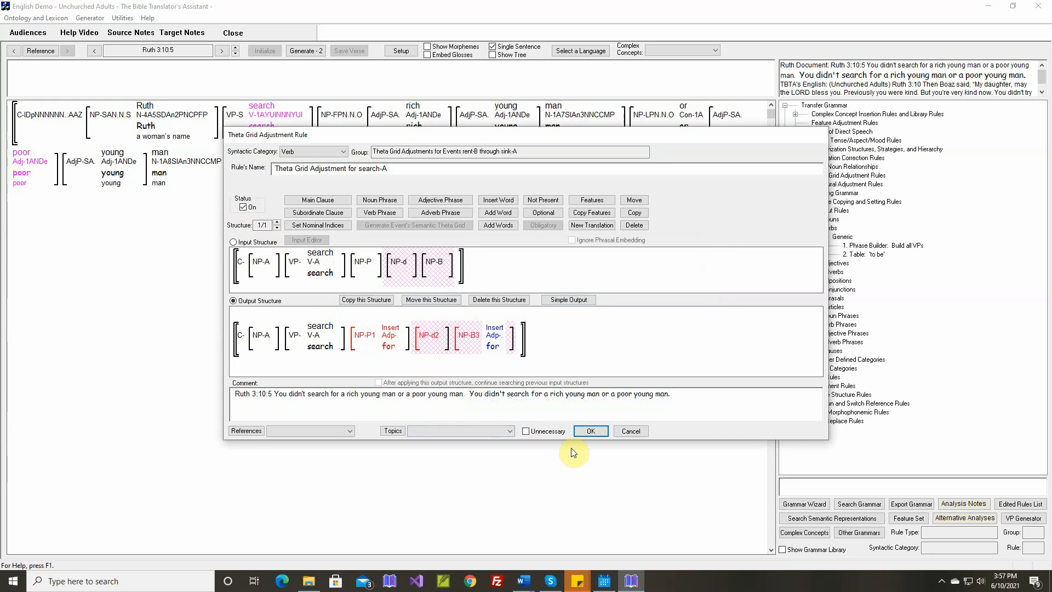
Remove "or a poor young man" from both sentences of the search-A rule's comment and save the rule
click(396, 394)
drag(414, 395, 450, 395)
drag(461, 394, 464, 394)
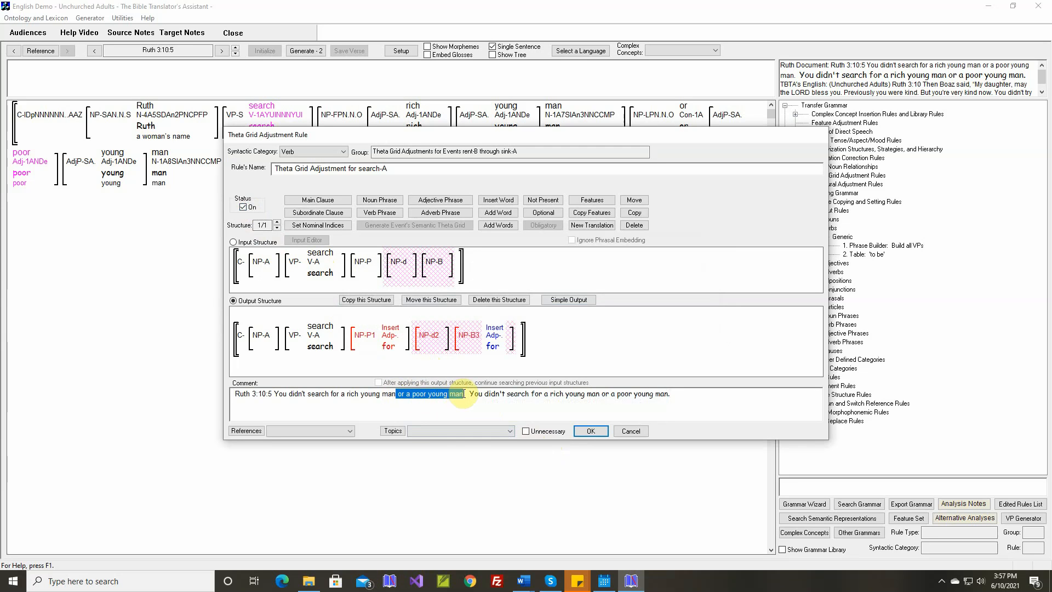
key(Delete)
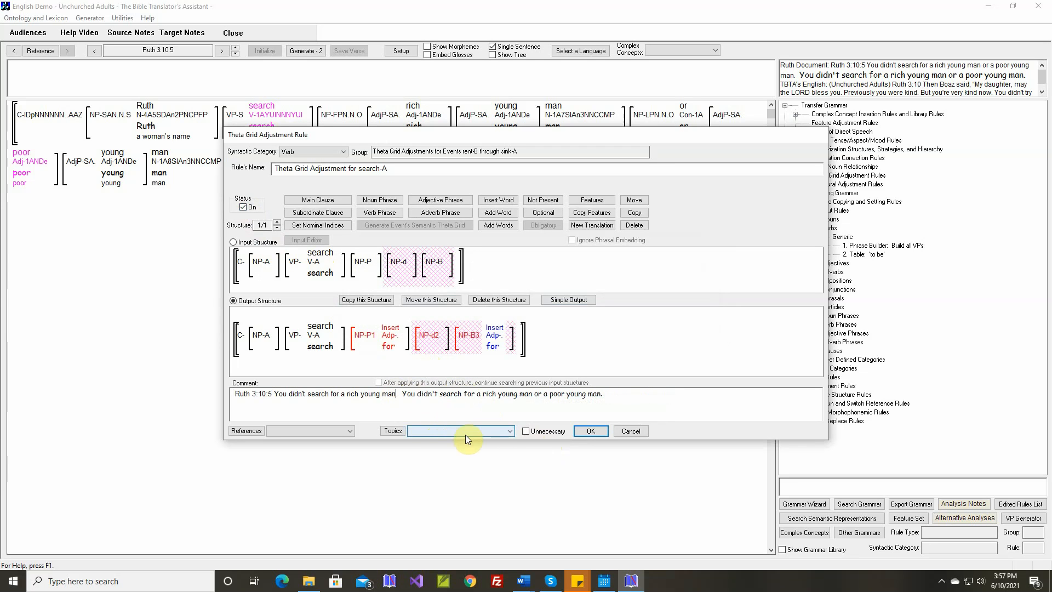
drag(532, 394, 600, 394)
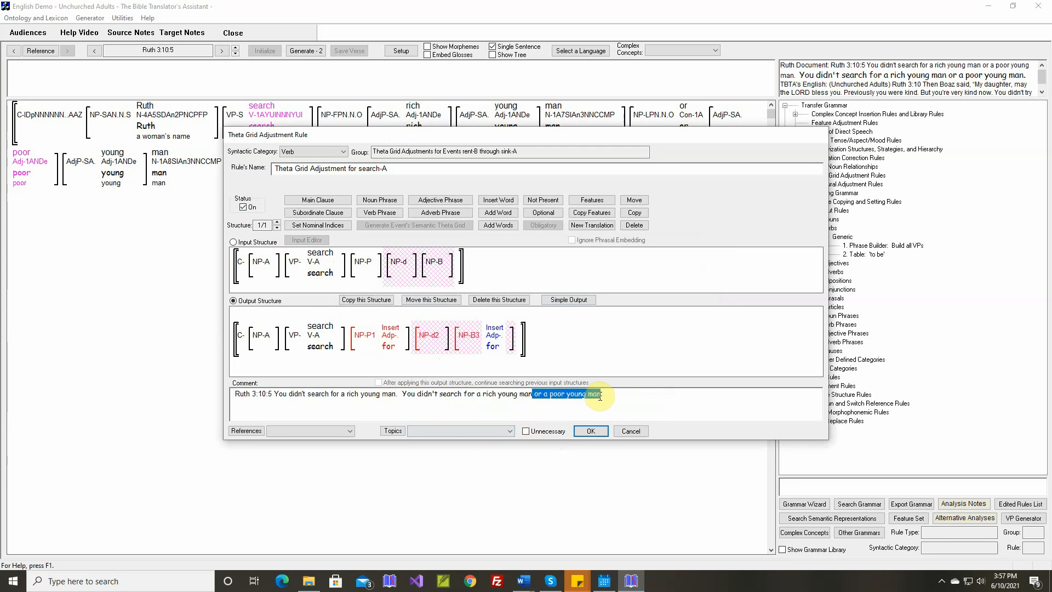
key(Delete)
click(590, 432)
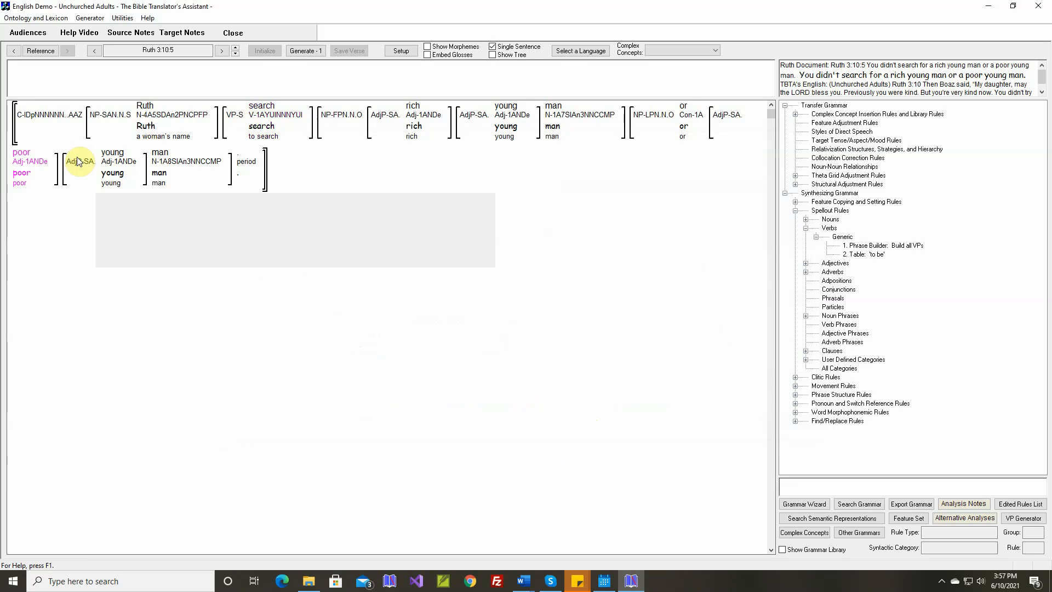
Accept the theta grid adjustment rule for the adjective "poor" as is, and generate the text of Ruth 3:10:5
right_click(27, 157)
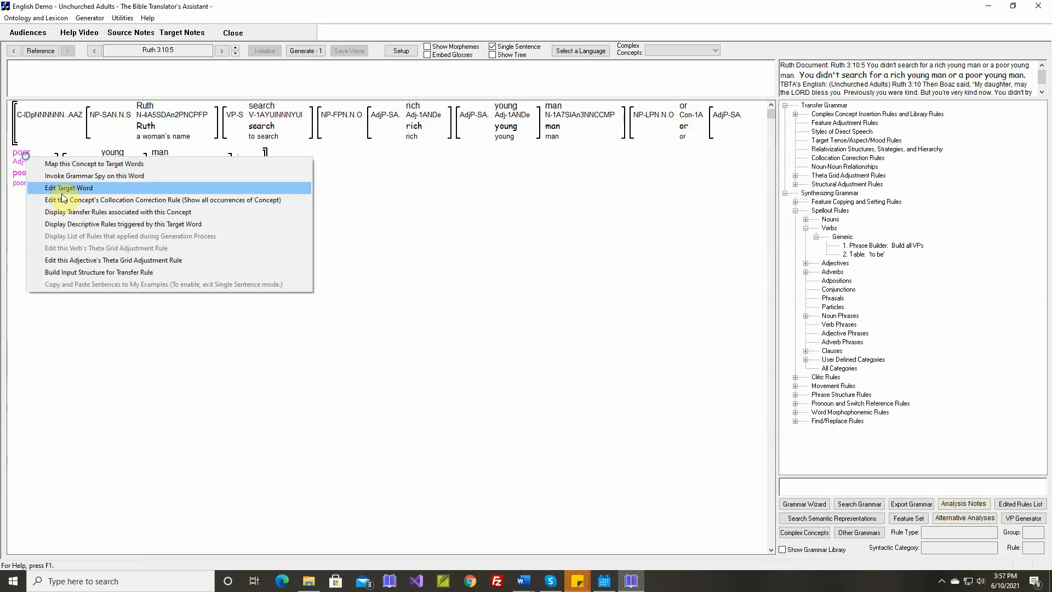
click(89, 260)
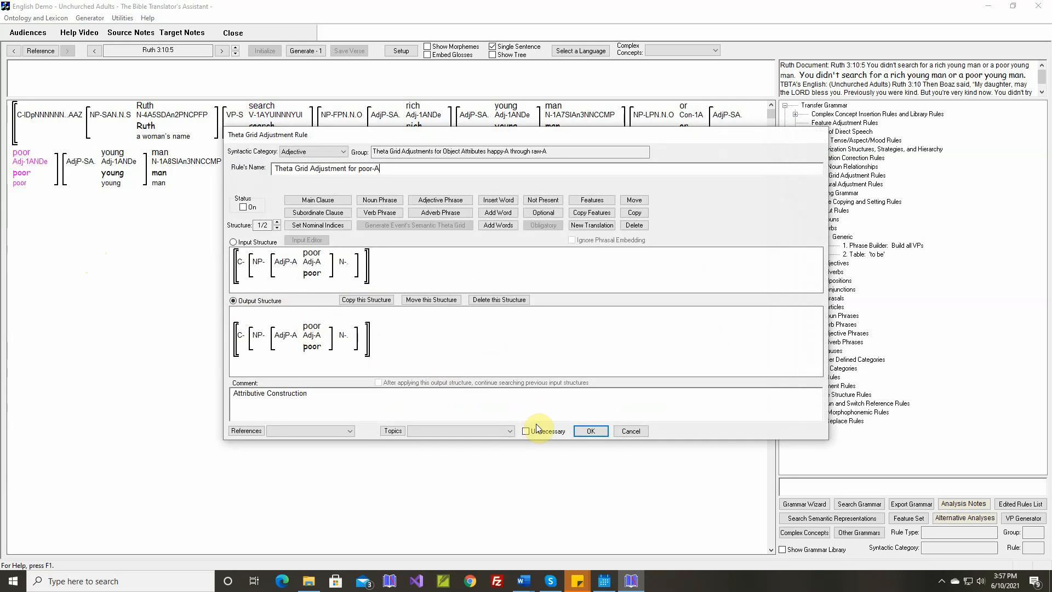
click(590, 431)
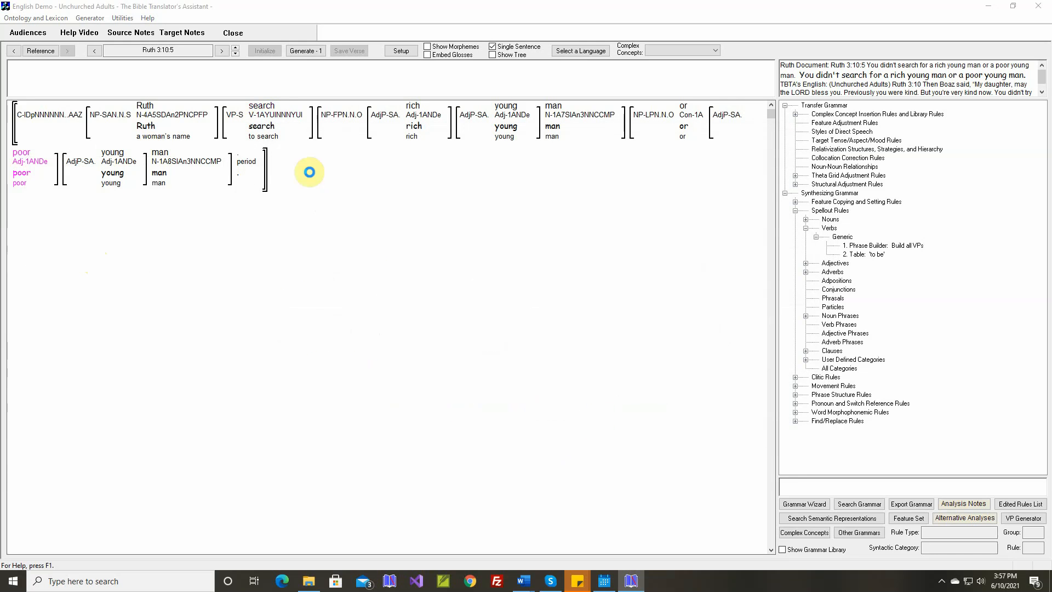
click(310, 51)
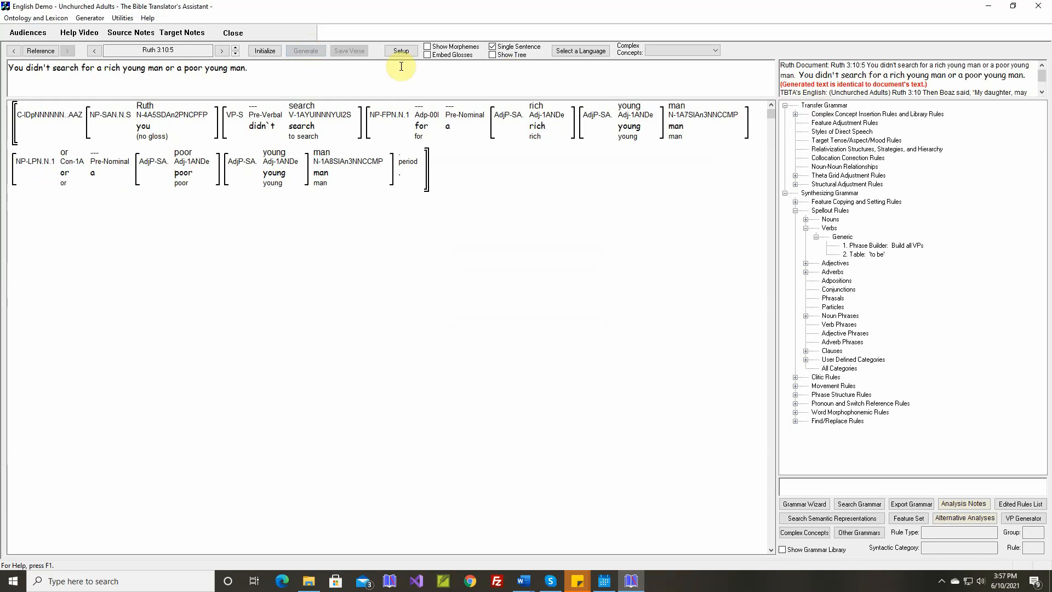
Generate the whole verse Ruth 3:10, compare it with the document's text, and save the verse
click(236, 47)
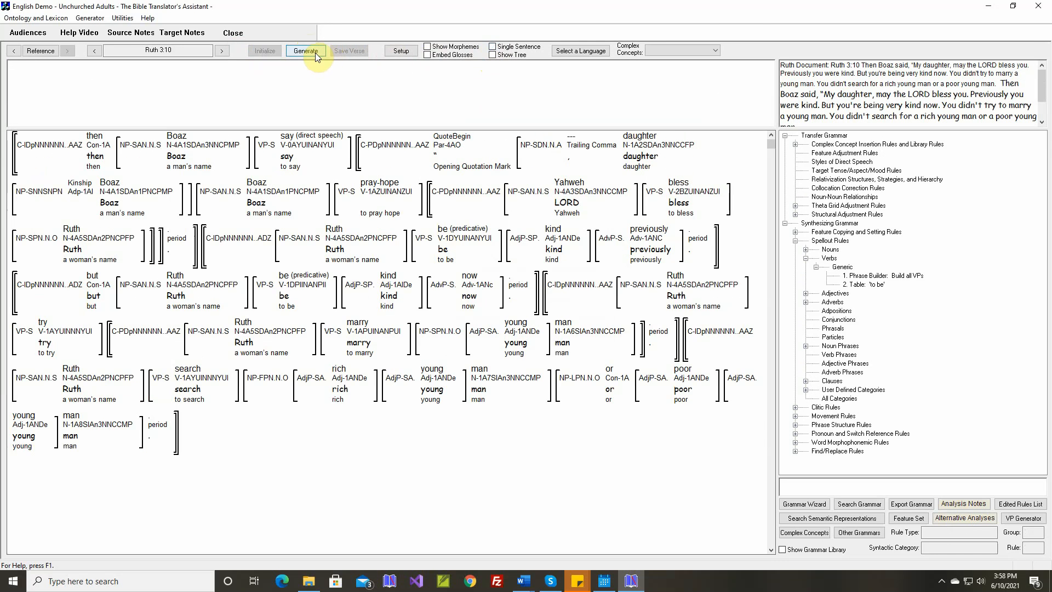
click(315, 53)
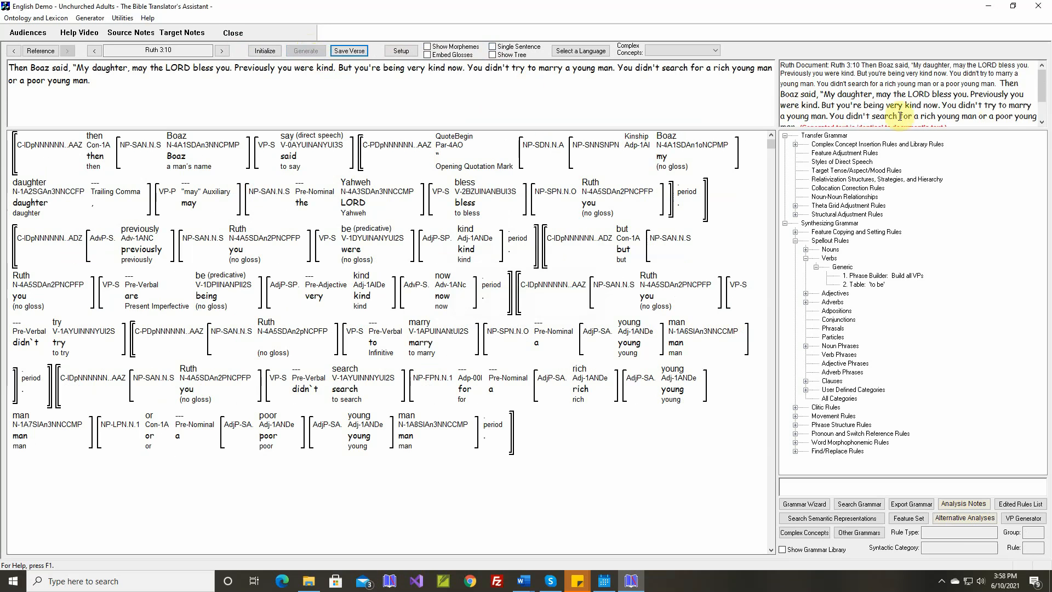
scroll(891, 117, down, 1)
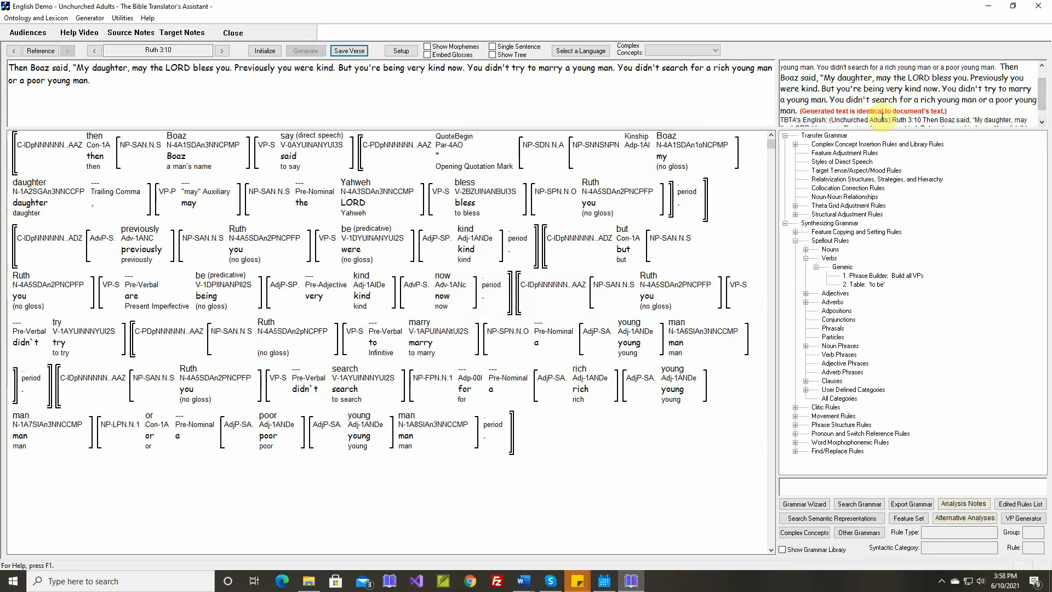
click(355, 53)
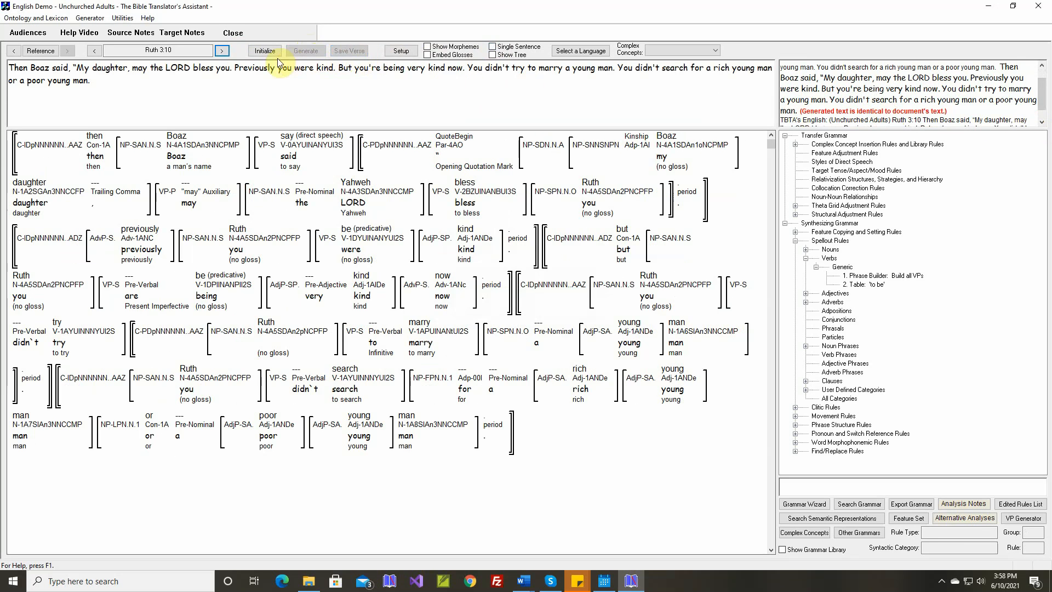
Advance to Ruth 3:11, switch to single-sentence mode, and generate Ruth 3:11:1
click(227, 51)
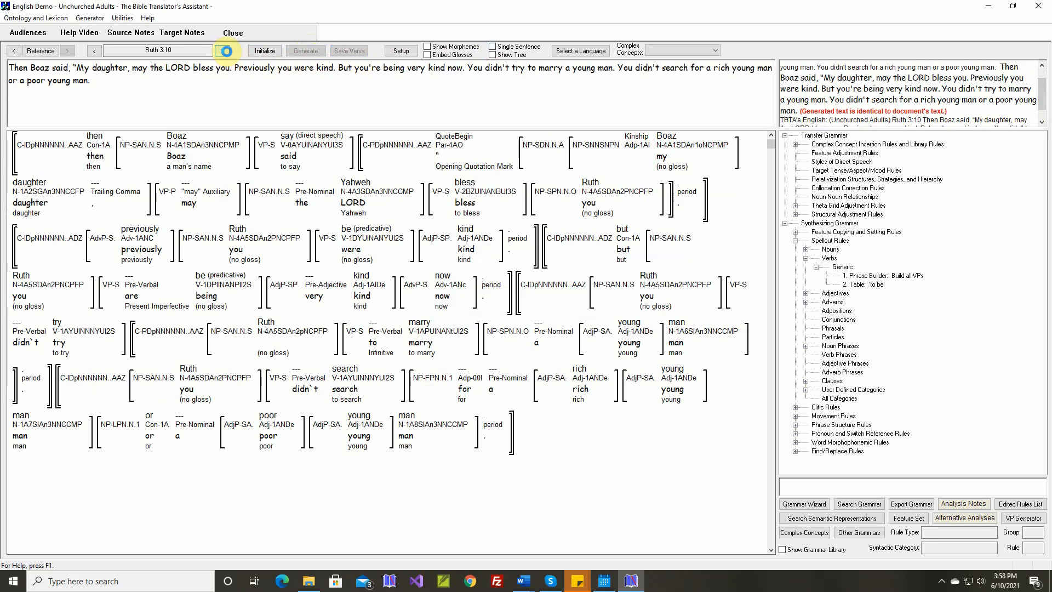
click(492, 48)
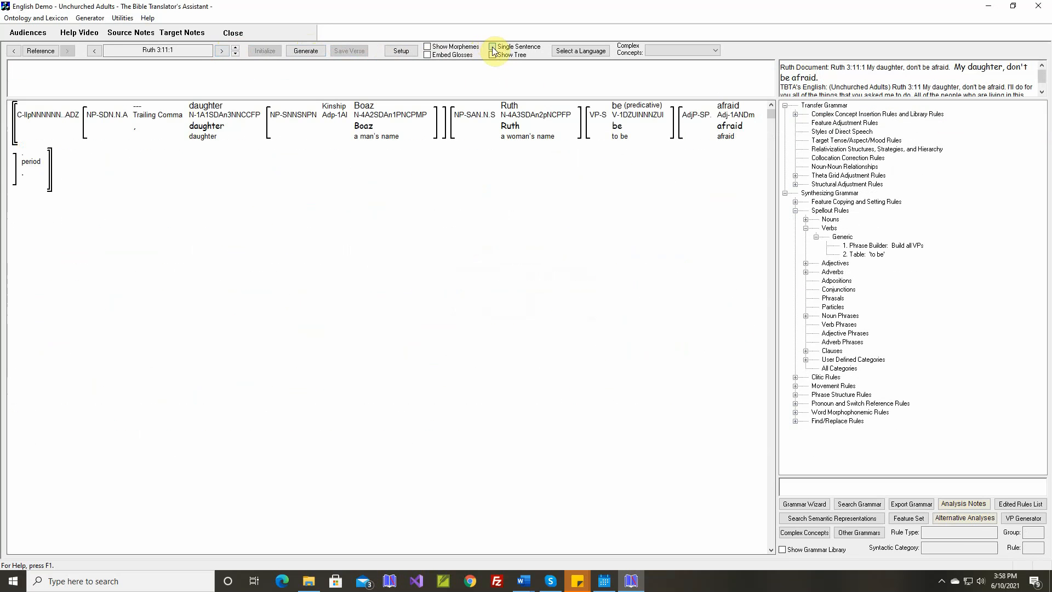
click(311, 51)
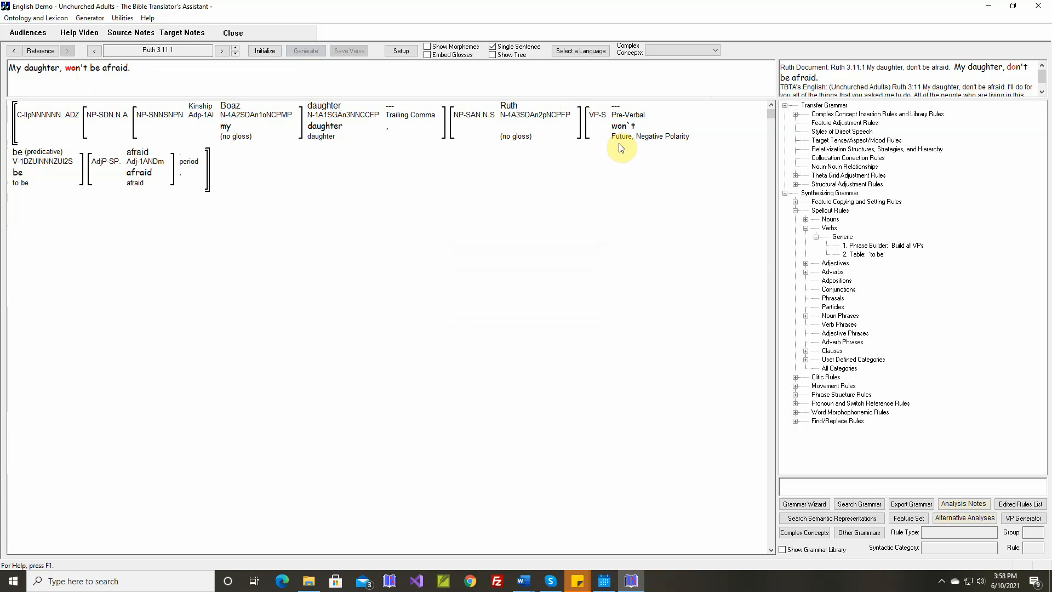
Trace "won't" to the verbs' "Build all VPs" spellout rule and copy the "Future, Negative Polarity" row in its 'to be' layer
mouse_move(625, 132)
click(856, 247)
double_click(856, 249)
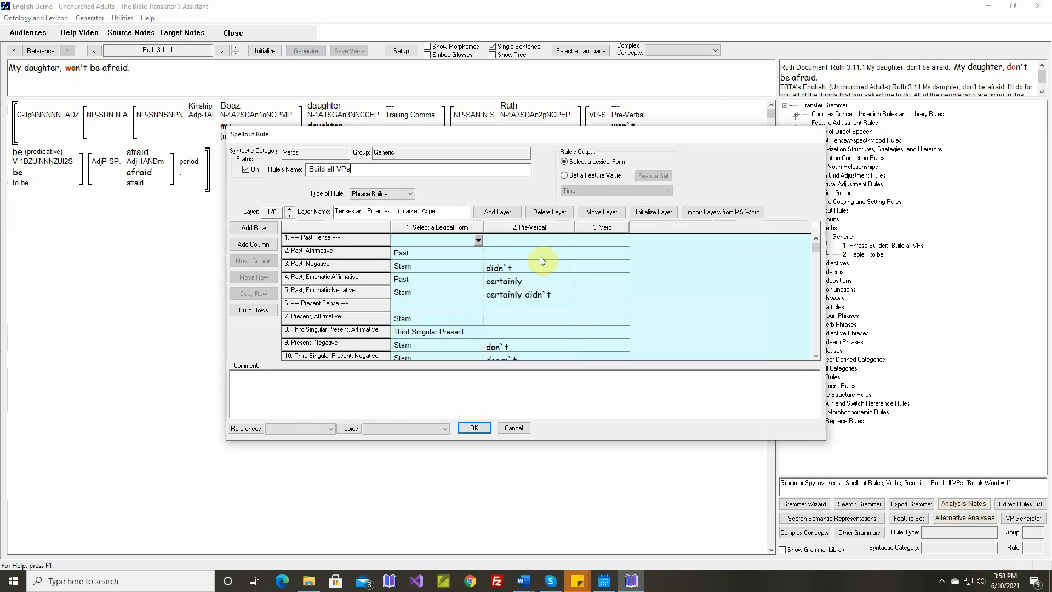
click(290, 216)
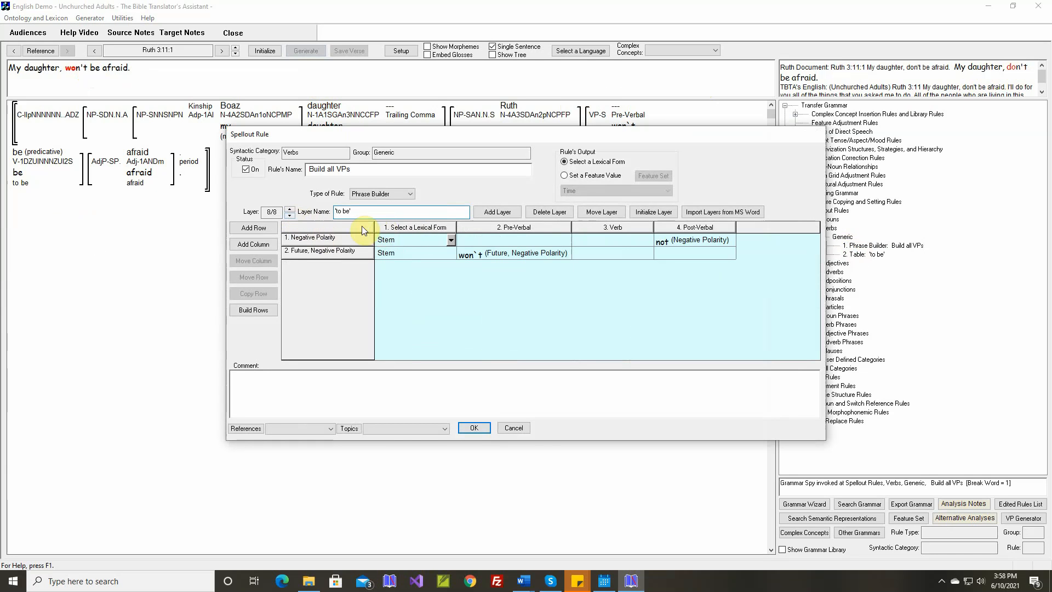
click(328, 252)
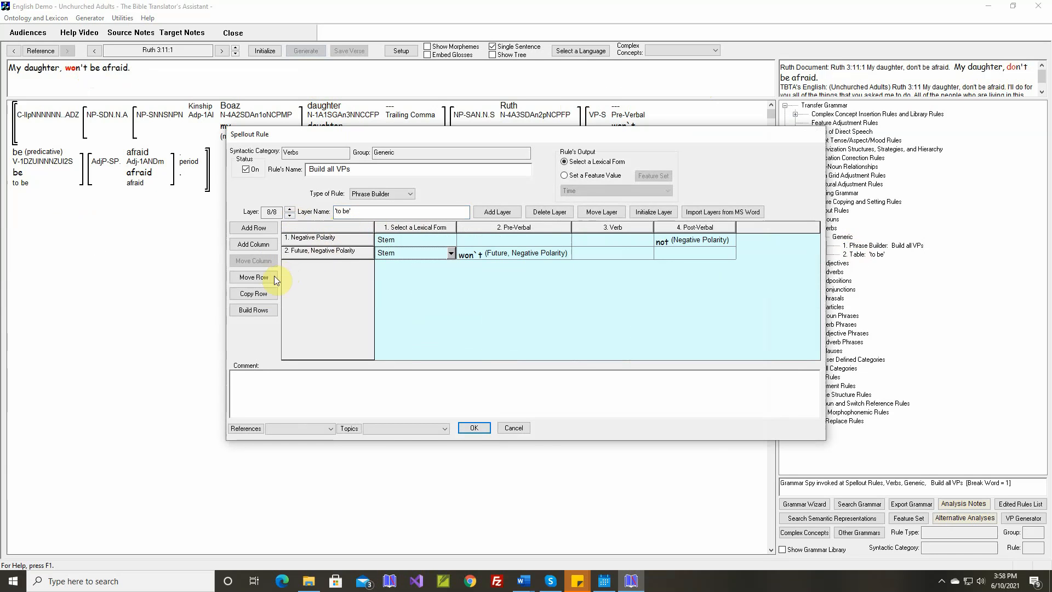
click(265, 293)
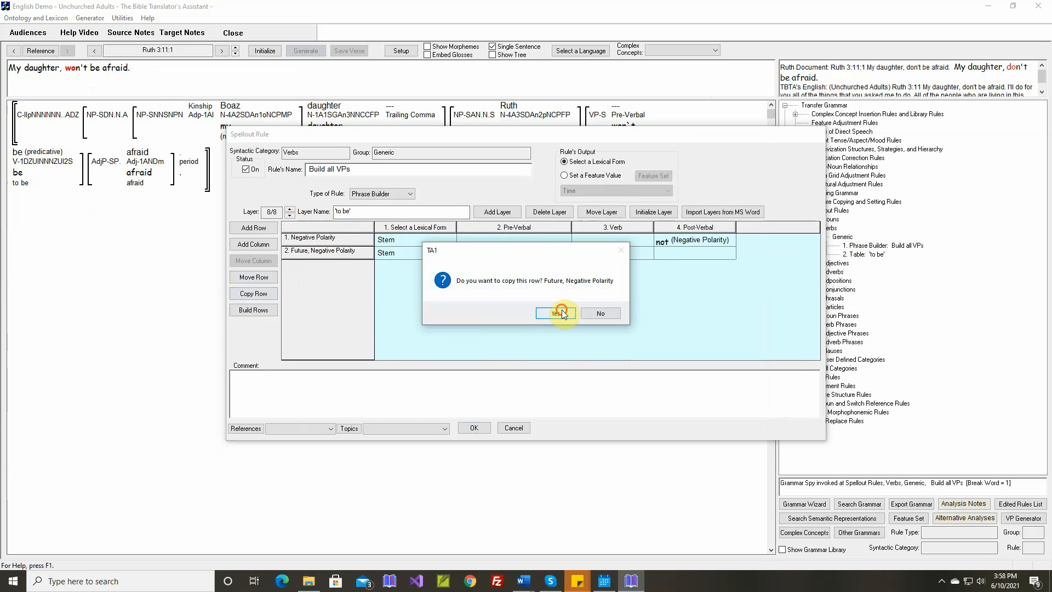
click(560, 311)
Rename the copied row in the 'to be' layer to "Negative Imperative"
double_click(341, 265)
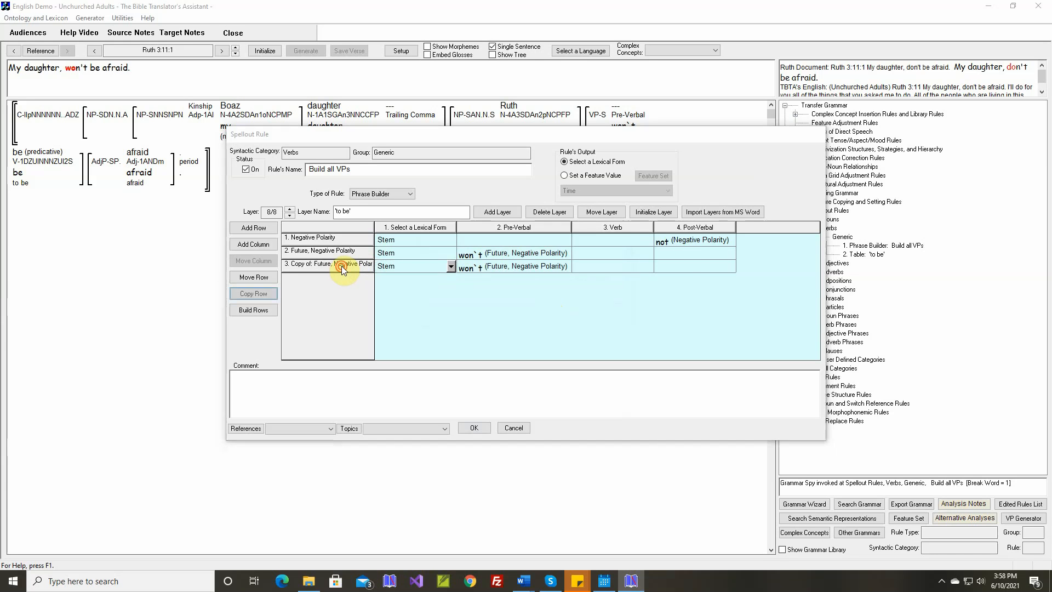
key(Delete)
key(Delete)
key(Delete)
key(Delete)
key(Delete)
key(Delete)
key(Delete)
key(Delete)
key(Delete)
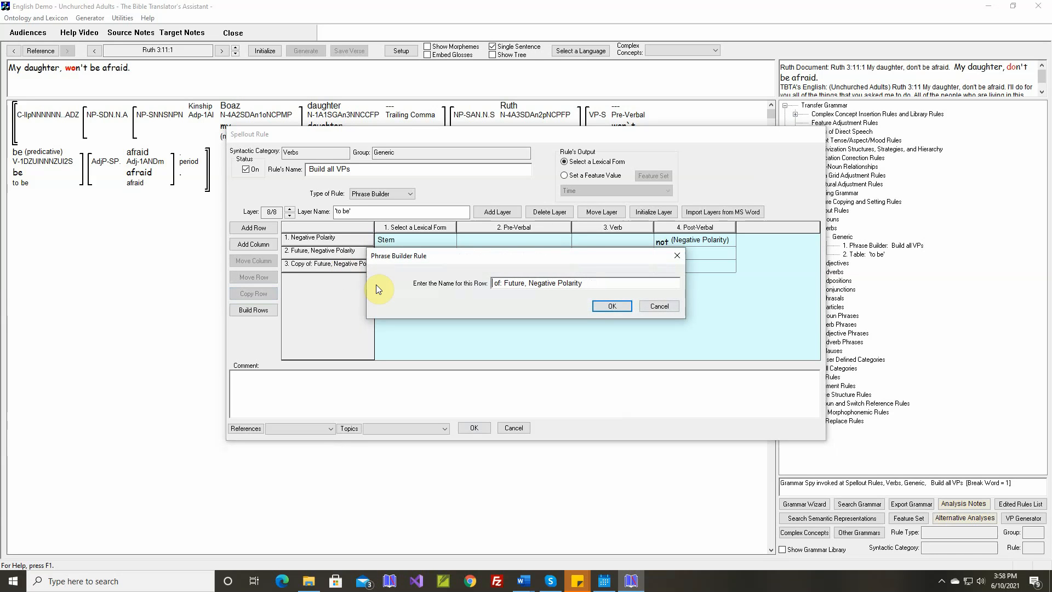
key(Delete)
key(Delete)
key(Delete)
key(Delete)
key(Delete)
key(Delete)
key(Delete)
key(Delete)
key(Delete)
click(613, 307)
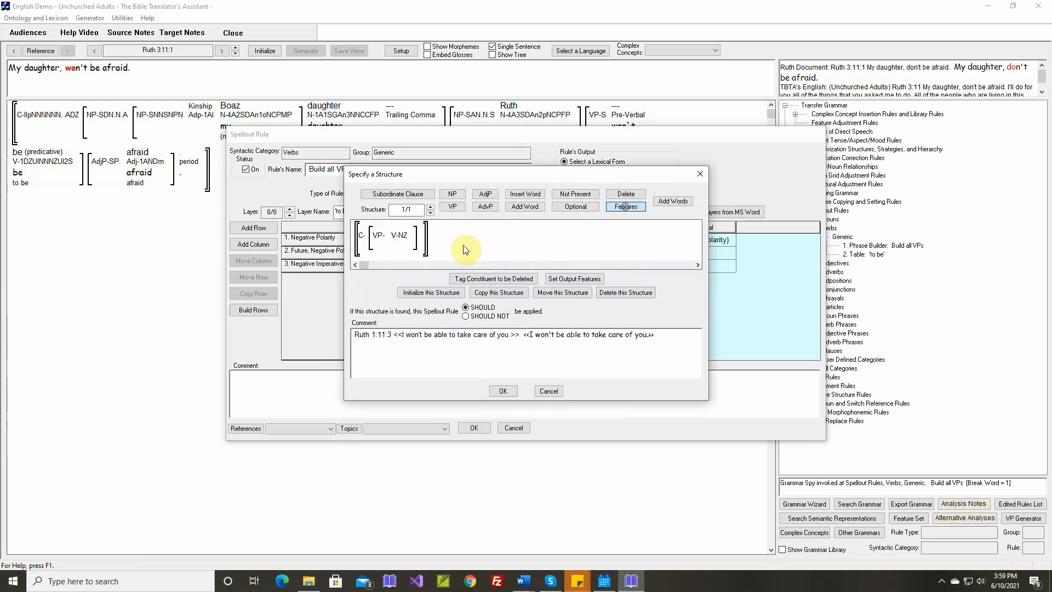
Set the clause's illocutionary force to Imperative in the Negative Imperative row's structure, and review the verb's features
double_click(360, 236)
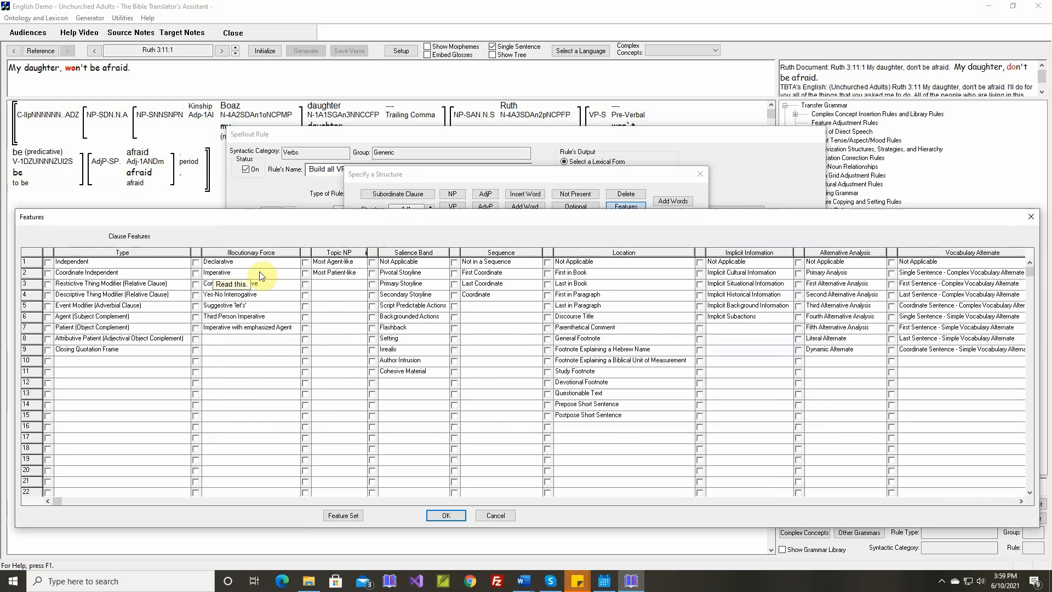
click(195, 273)
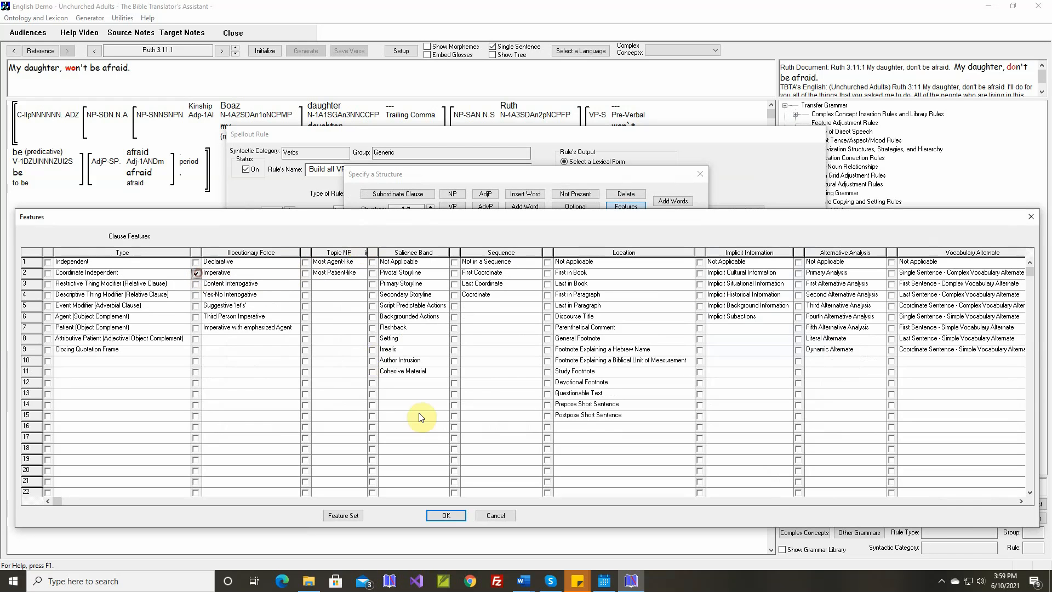
click(443, 516)
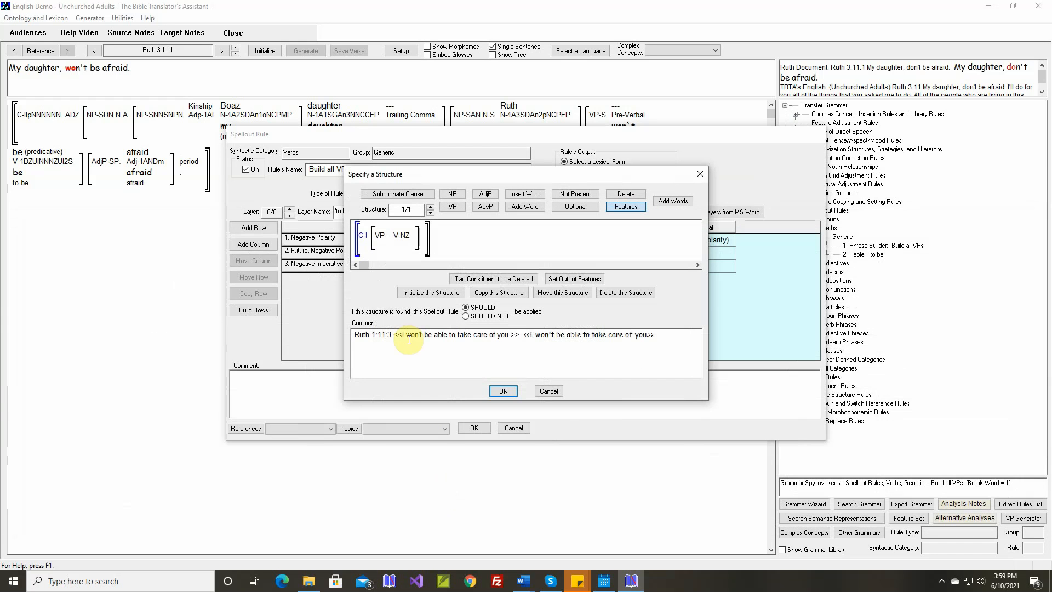
double_click(407, 240)
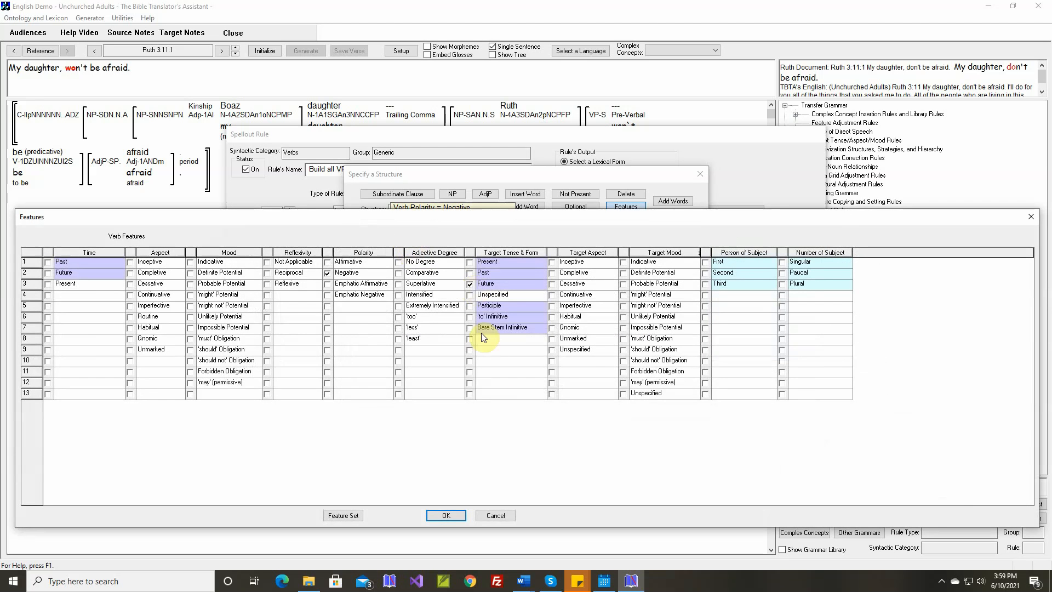
click(447, 515)
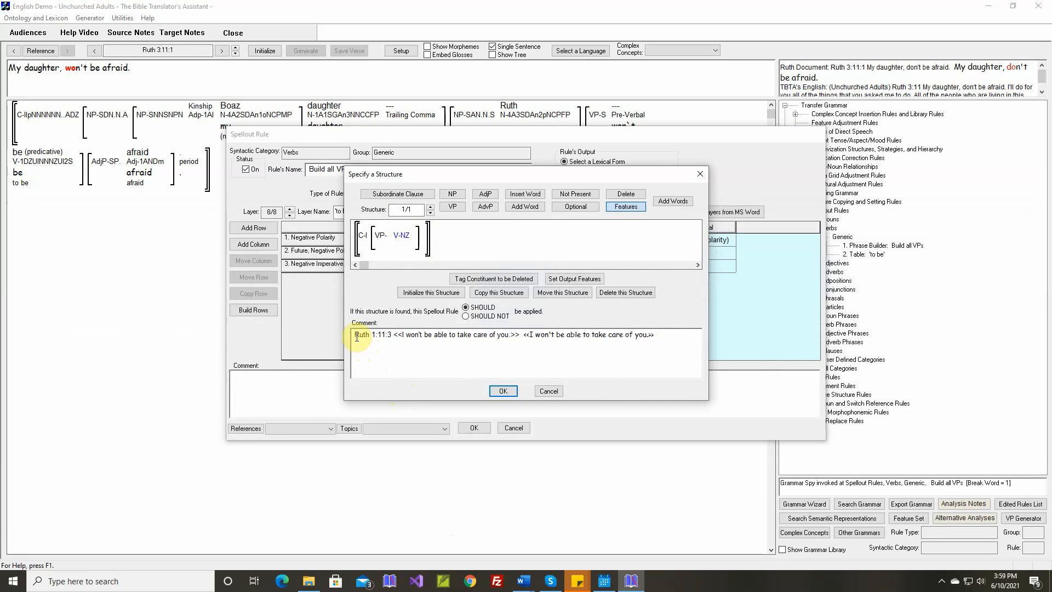
Replace the structure's comment with the Ruth 3:11:1 sentence from the Word document and accept the structure
shift+click(677, 337)
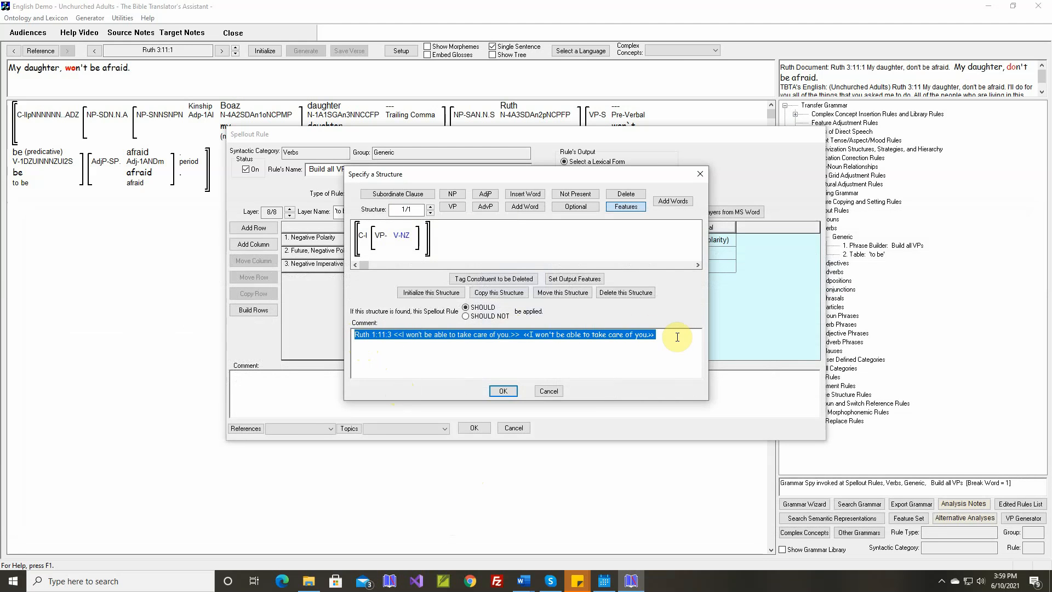
key(Delete)
click(662, 343)
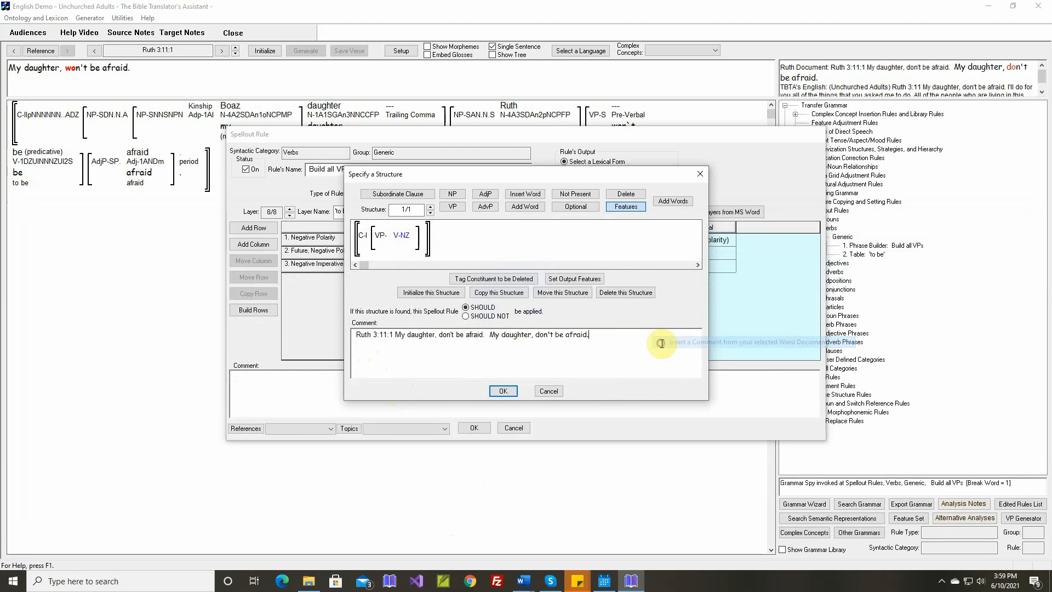
click(504, 391)
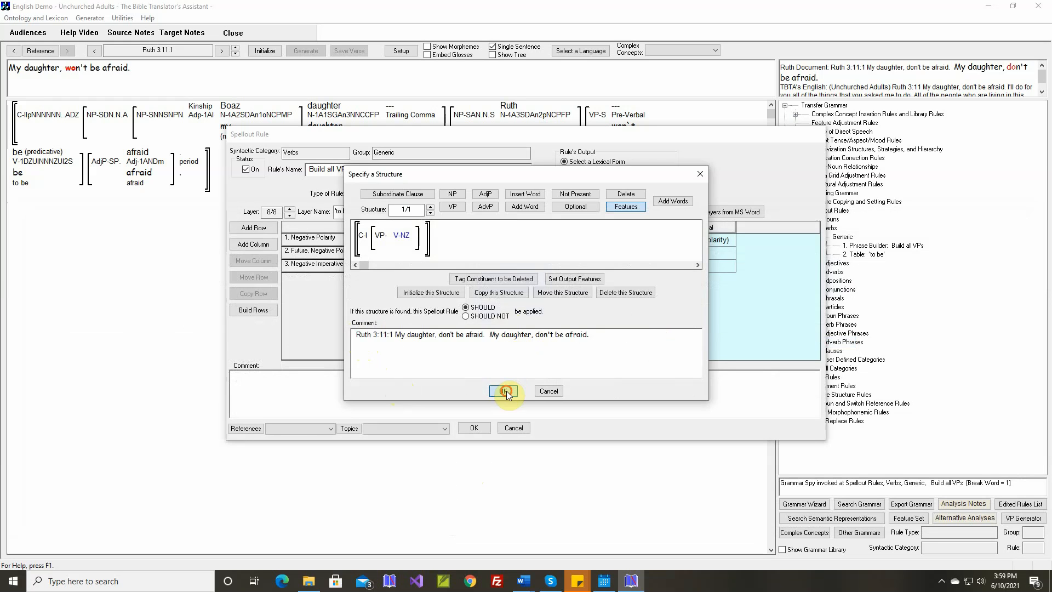
Change the Negative Imperative row's pre-verbal morpheme to "don`t" with the gloss "Negative Imperative"
double_click(491, 267)
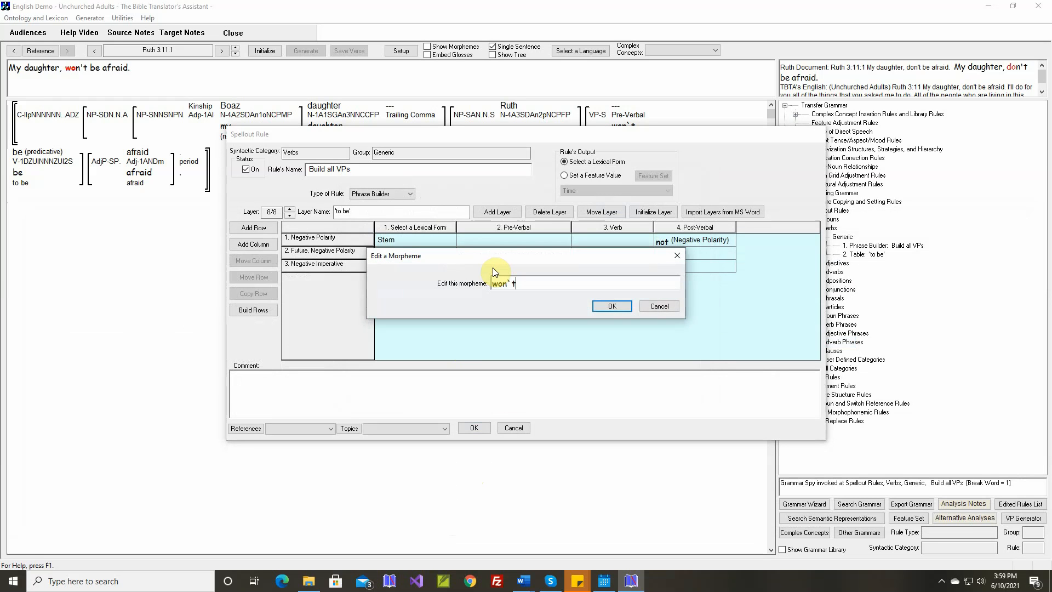
key(Delete)
text(d)
click(608, 306)
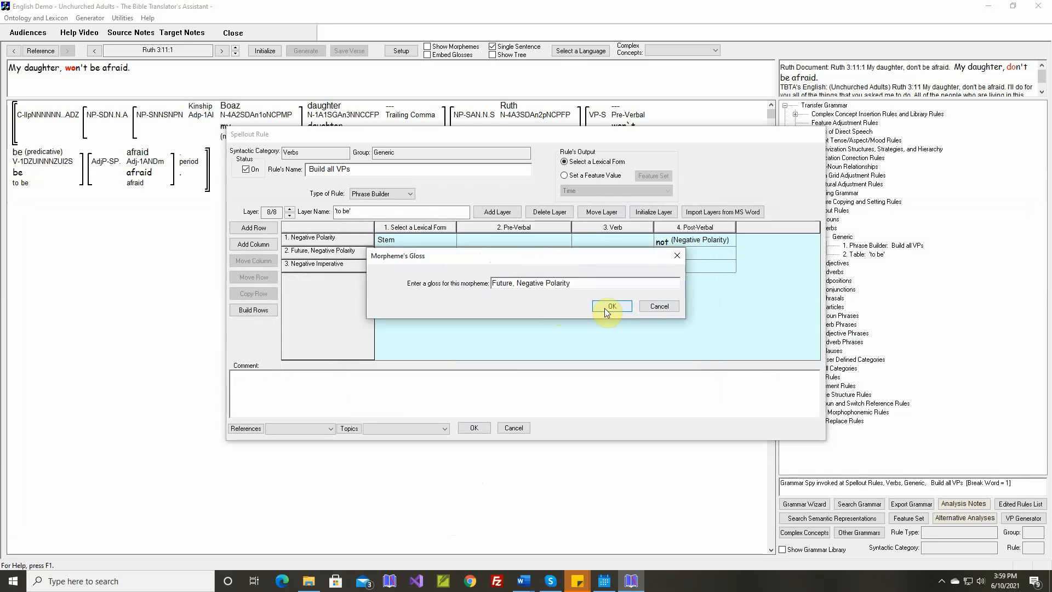
key(Delete)
key(Delete)
key(Delete)
key(Delete)
key(Delete)
key(Delete)
key(Delete)
key(Delete)
key(BackSpace)
key(BackSpace)
key(BackSpace)
key(BackSpace)
key(BackSpace)
key(BackSpace)
key(BackSpace)
key(BackSpace)
text(I)
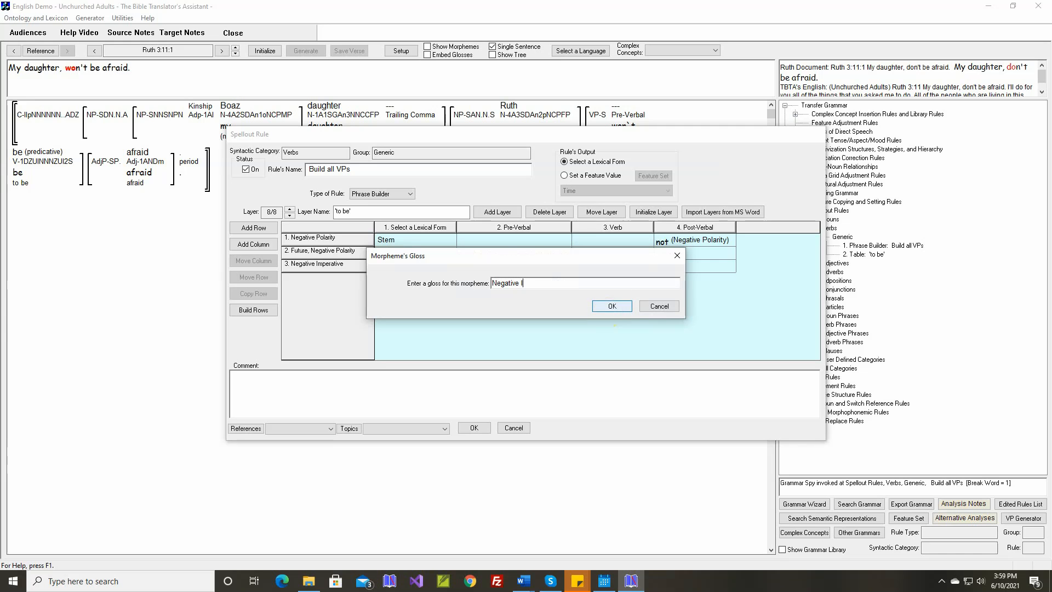
text(mperative)
click(612, 305)
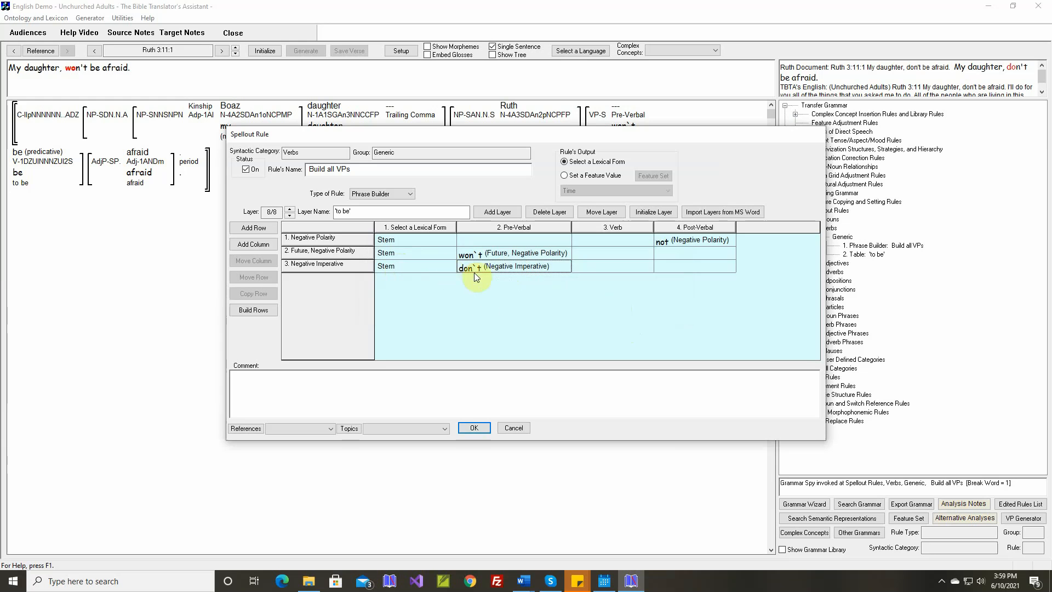
Save the "Build all VPs" spellout rule, then initialize and regenerate Ruth 3:11:1
click(475, 428)
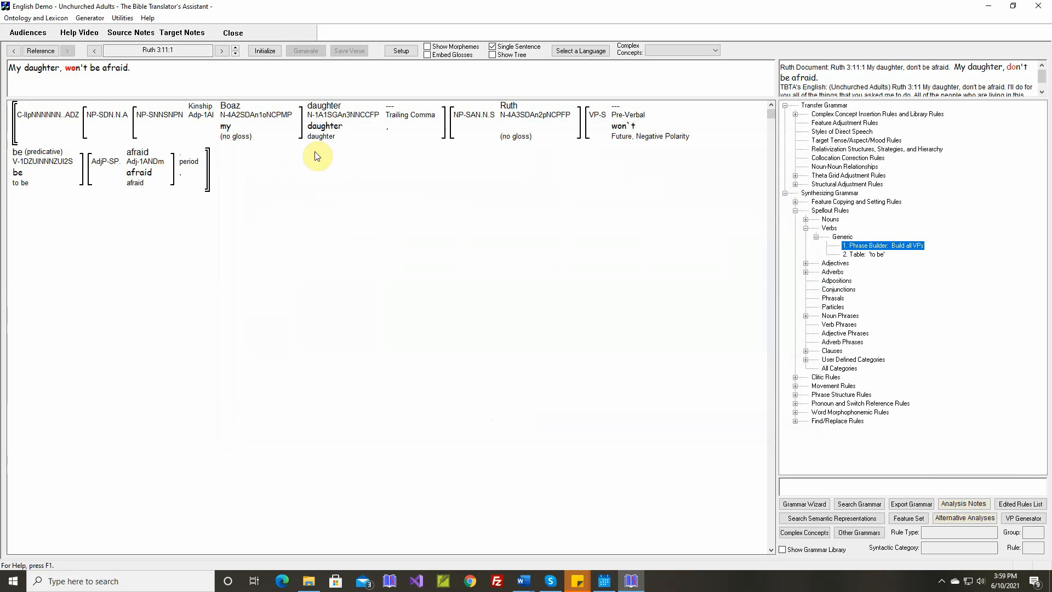
click(266, 50)
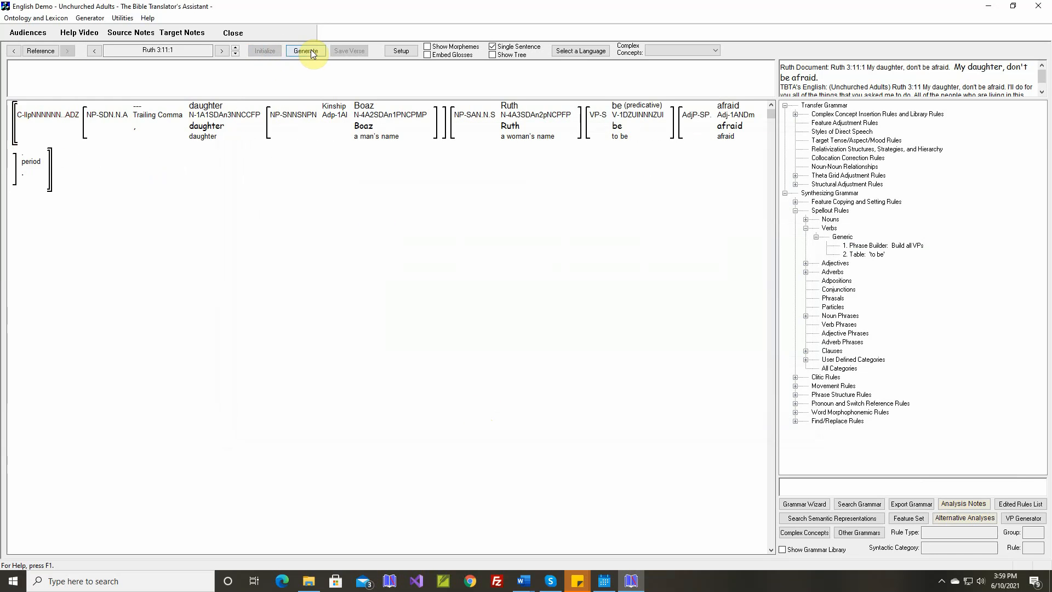
click(309, 50)
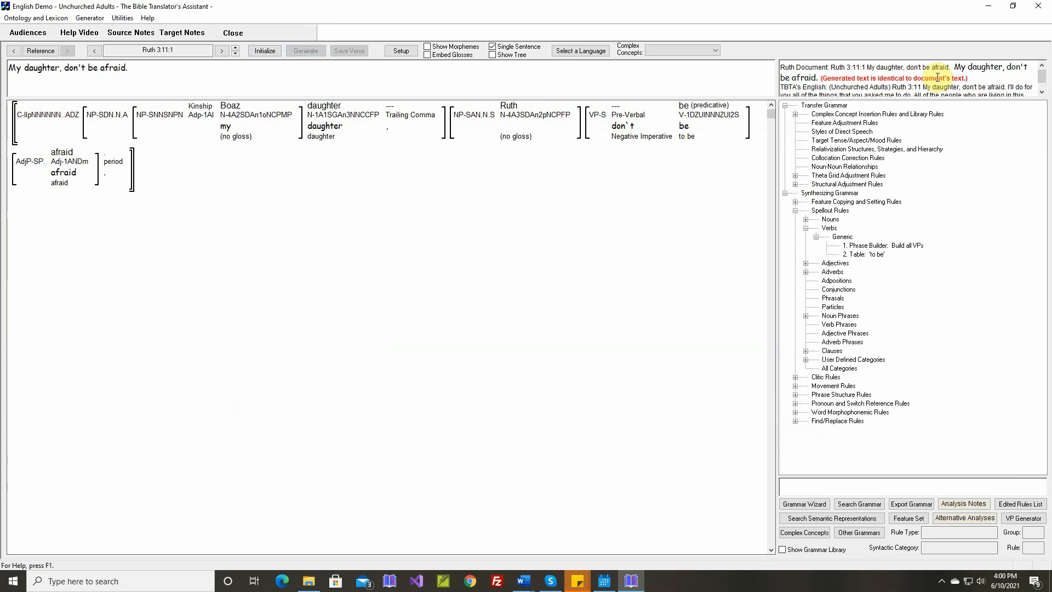
Advance to Ruth 3:11:2, generate it, and compare the position of "for you" with the document's text
click(234, 47)
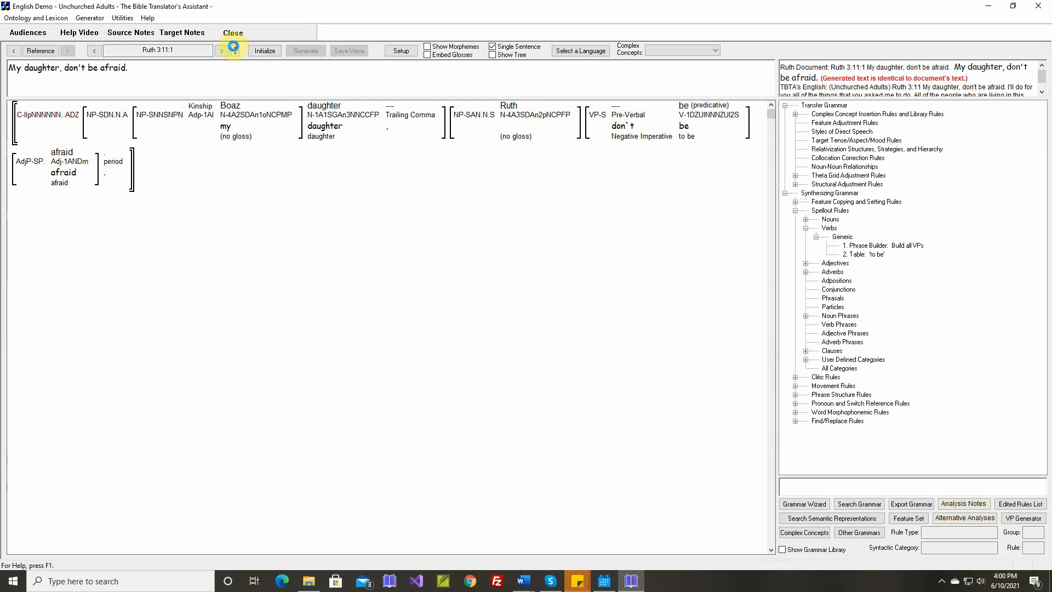
click(309, 50)
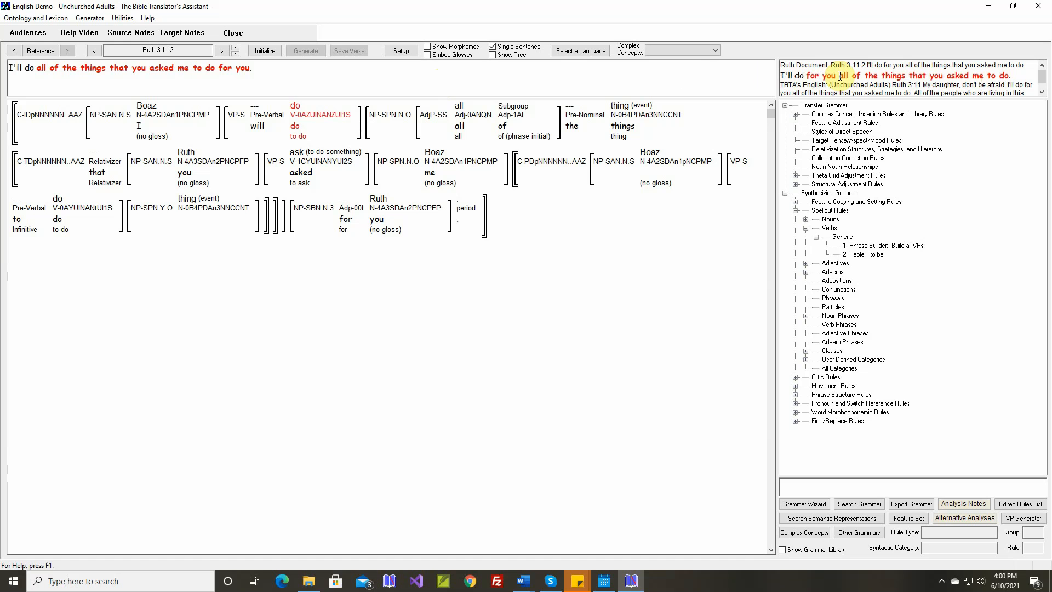
drag(840, 75, 1014, 76)
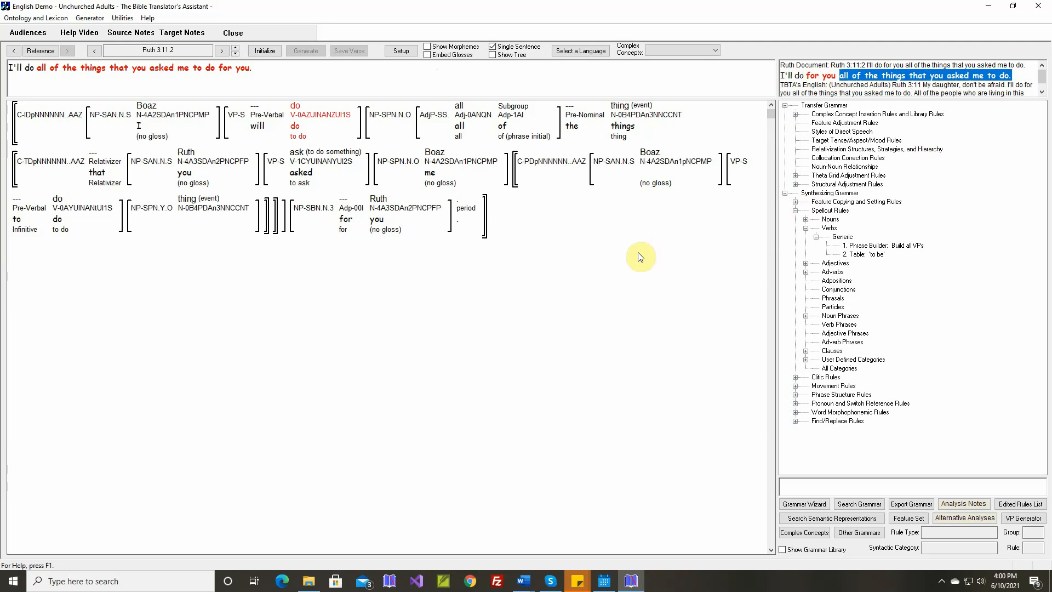
mouse_move(398, 119)
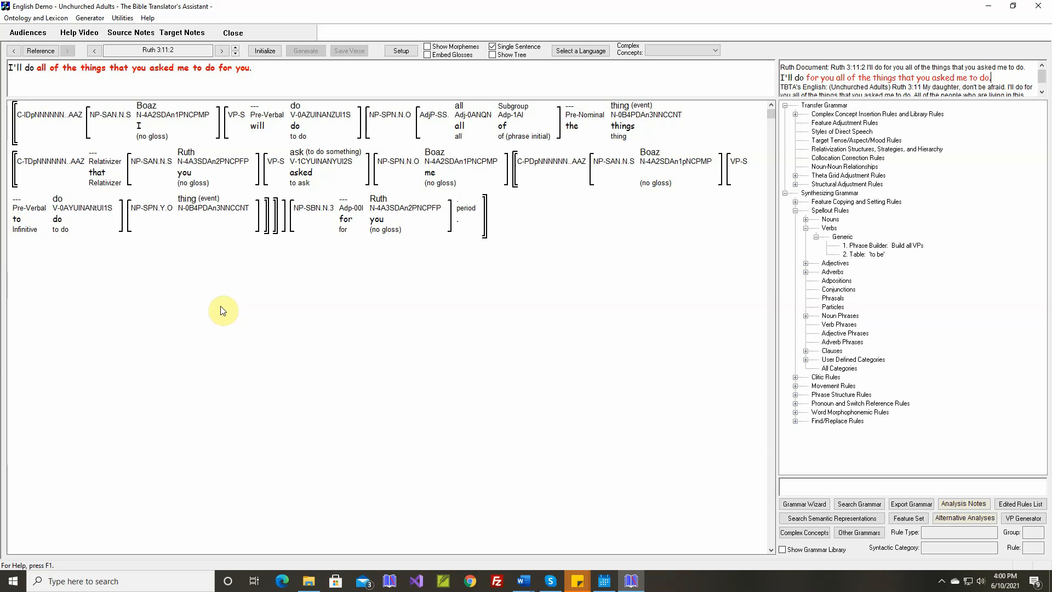
mouse_move(323, 223)
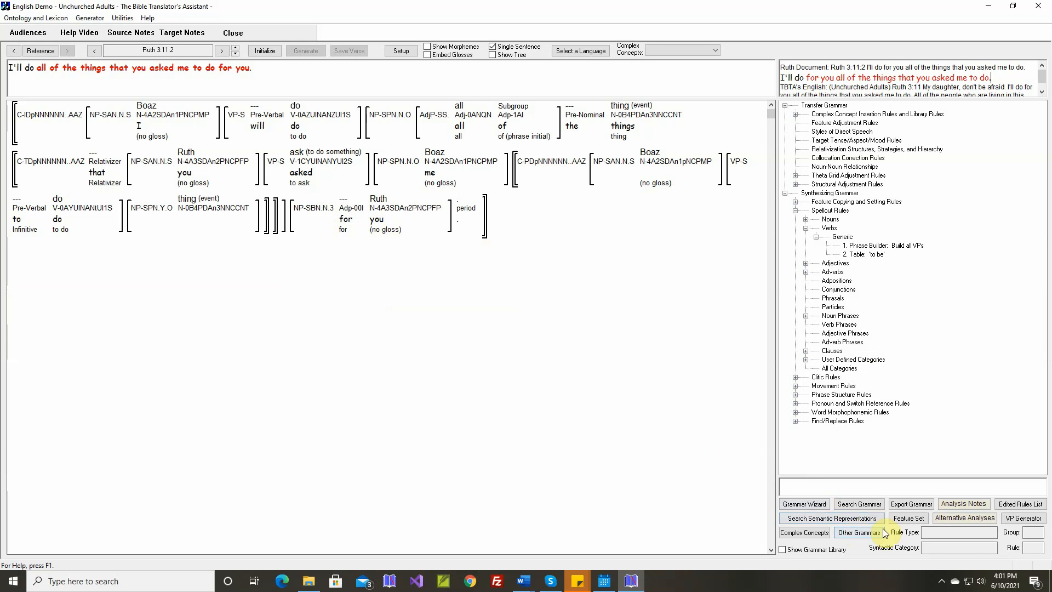
In the feature set, rename the noun phrases' feature Spare 6 to "Includes a Relative Clause"
click(919, 520)
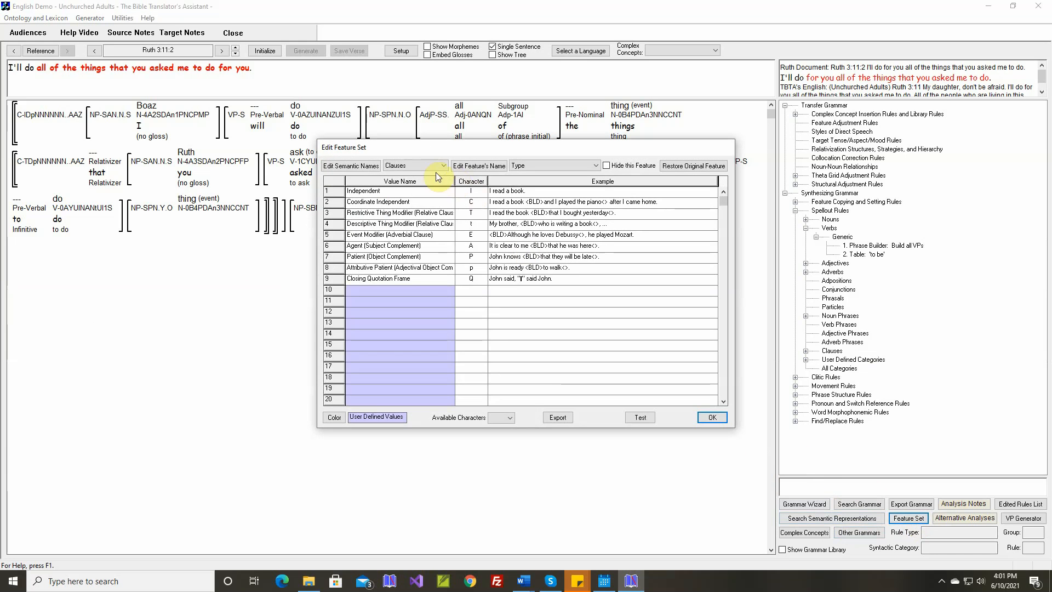
click(425, 170)
click(417, 185)
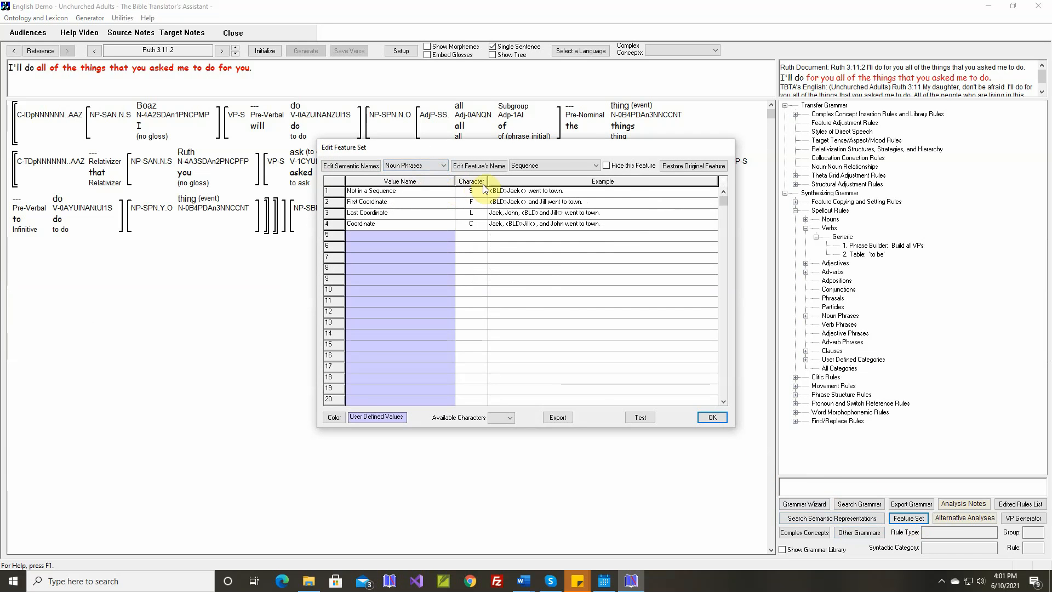
click(534, 167)
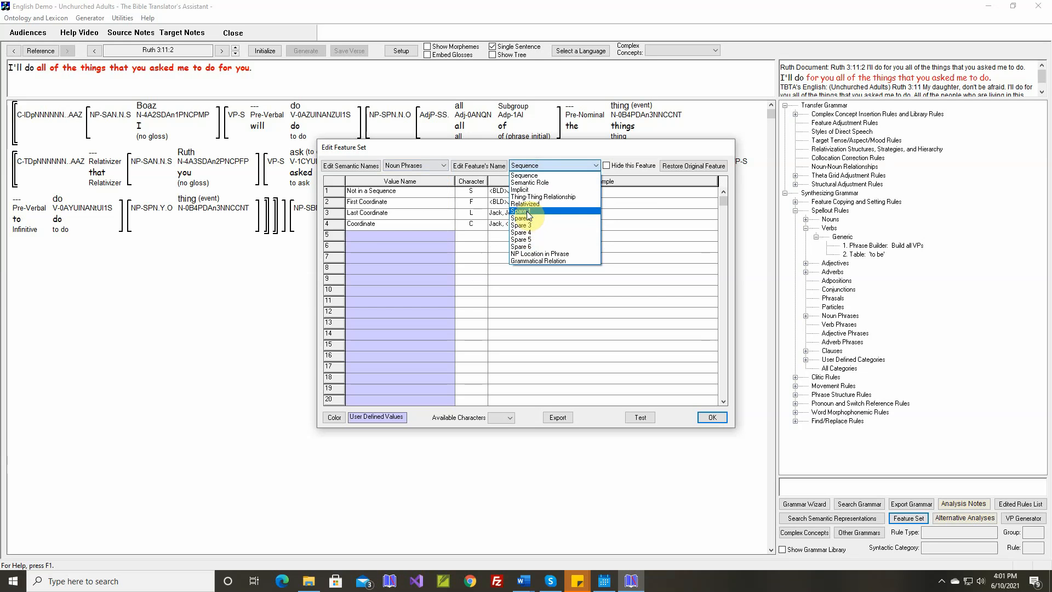
click(529, 247)
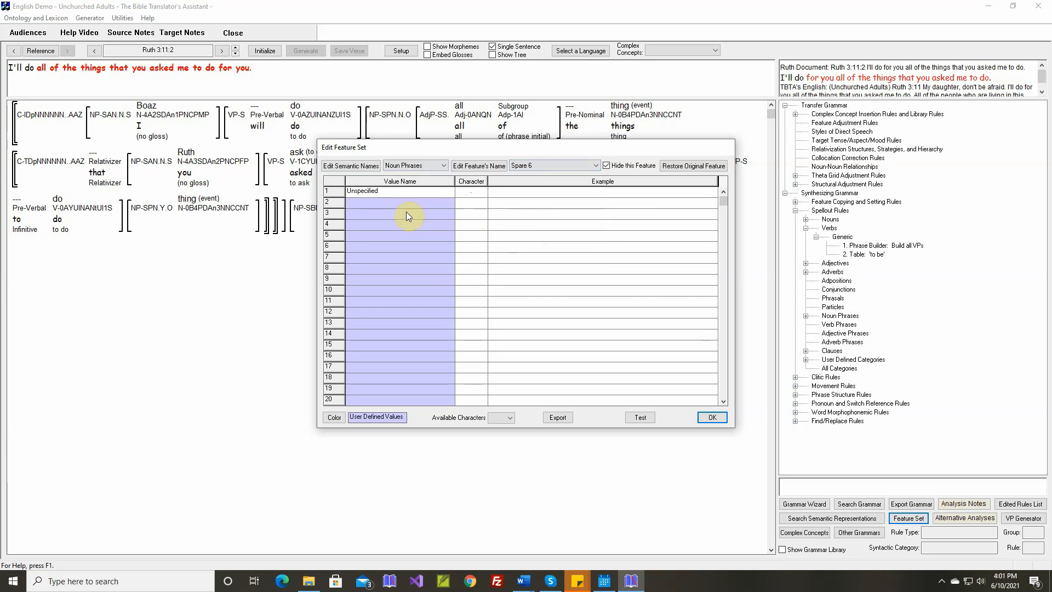
click(488, 166)
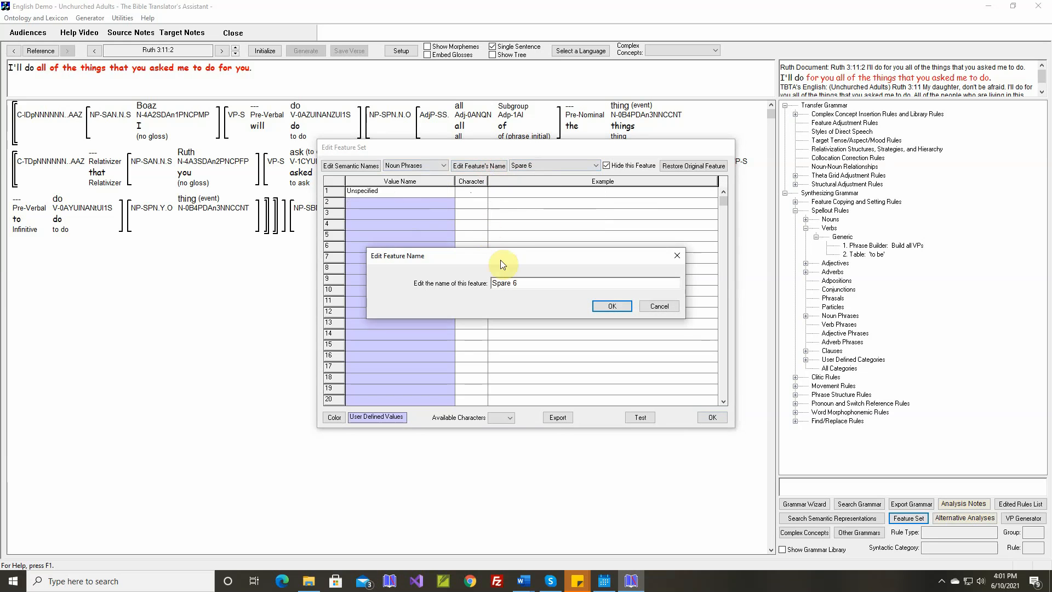
drag(519, 280, 471, 283)
text(Includes a Relative Clause)
click(521, 283)
text(a Relative Clause)
click(600, 307)
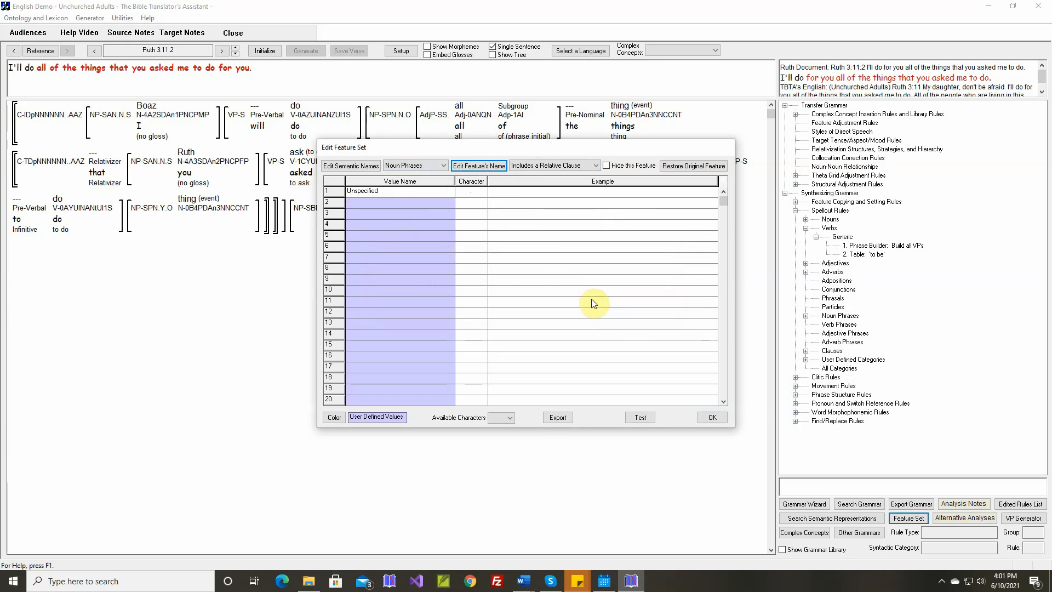
Add the values "No" and "Yes" to the "Includes a Relative Clause" feature and save the feature set
click(390, 203)
text(No)
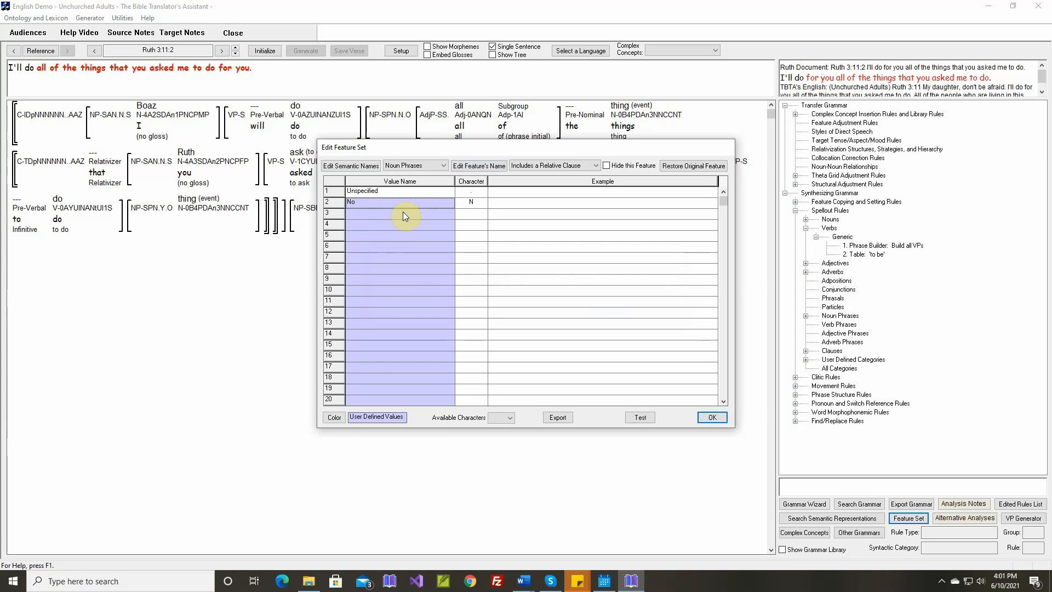
click(403, 214)
text(Yes)
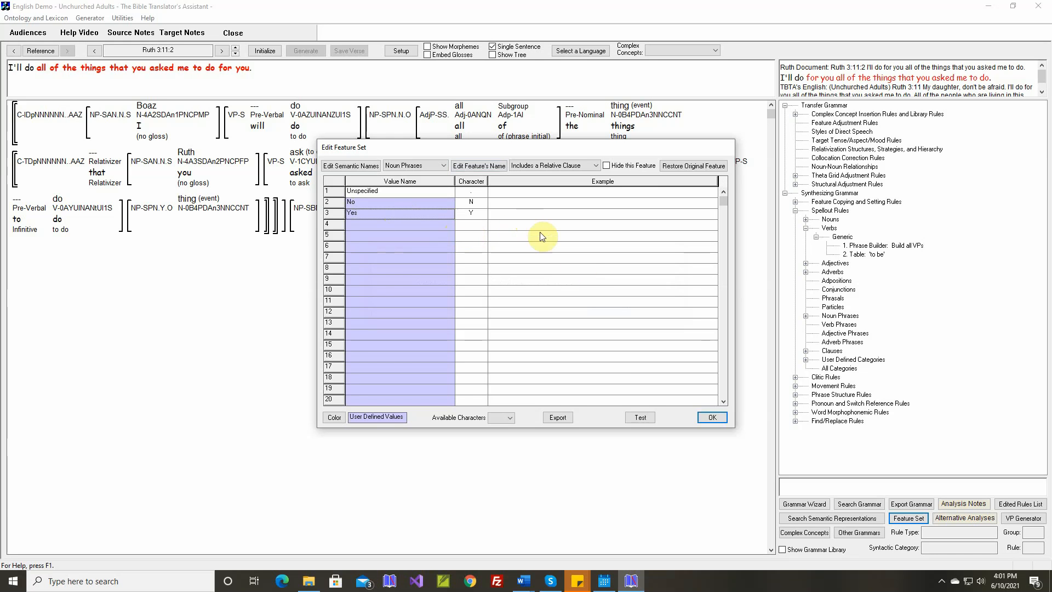
click(709, 418)
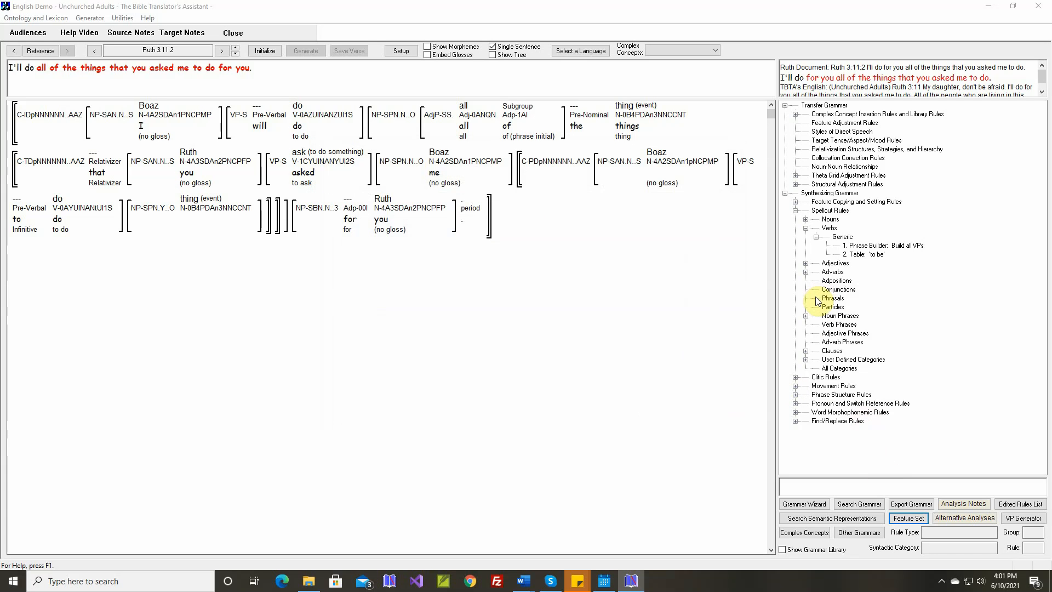
Create a Noun Phrases structural adjustment rule under Initialize All Contextual Features, named "Initialize NP feature called Includes a Relative Clause"
click(797, 185)
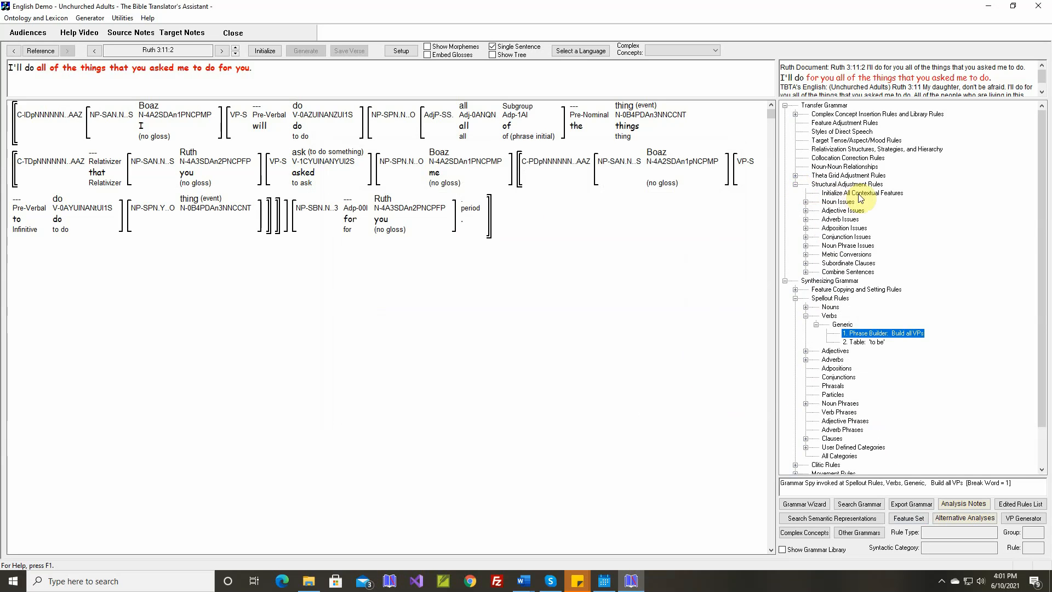
double_click(871, 194)
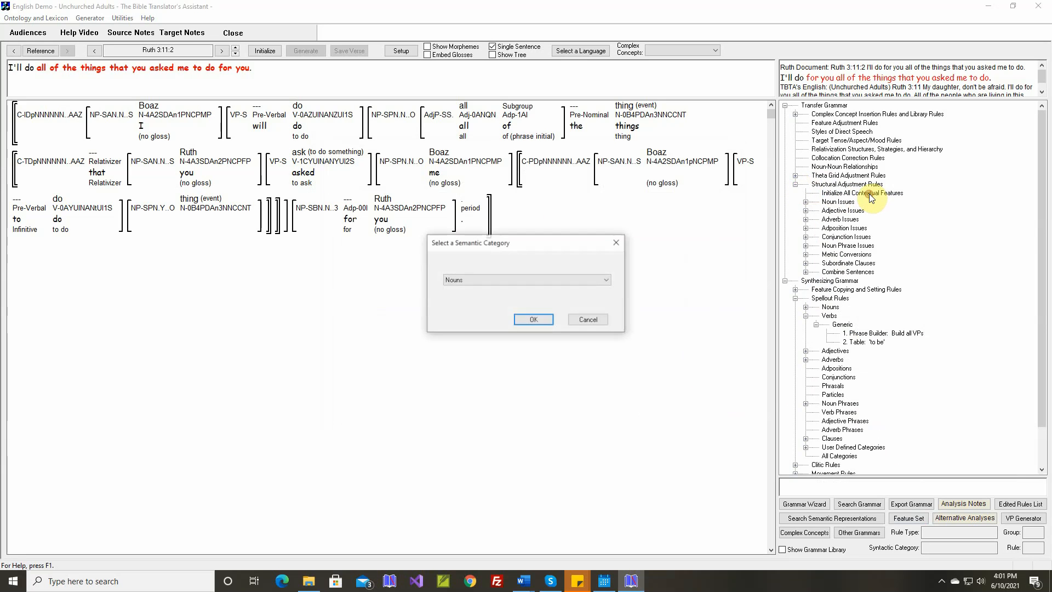
click(512, 281)
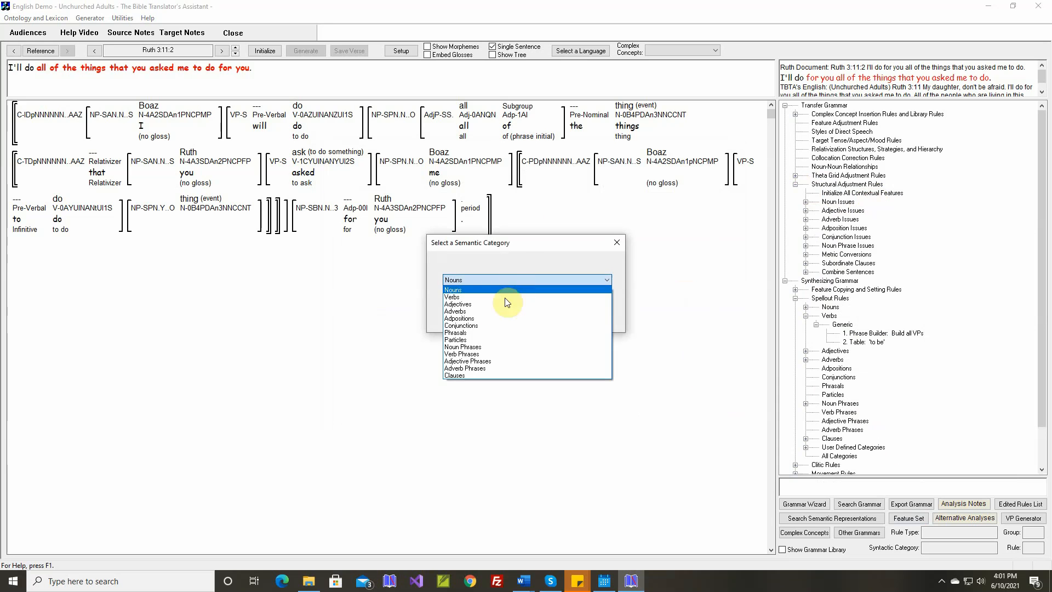
click(487, 347)
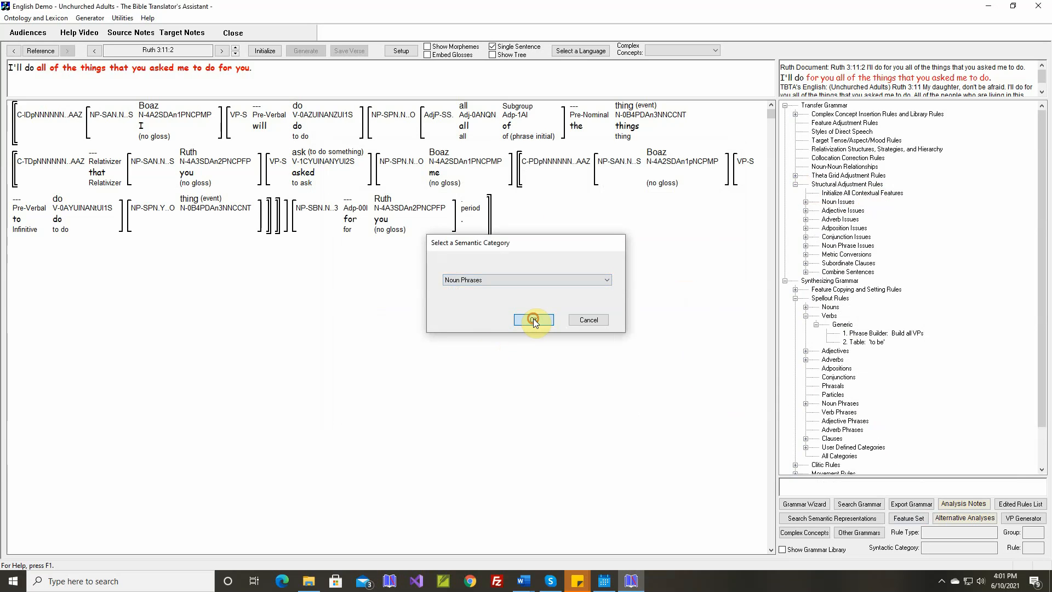
click(534, 319)
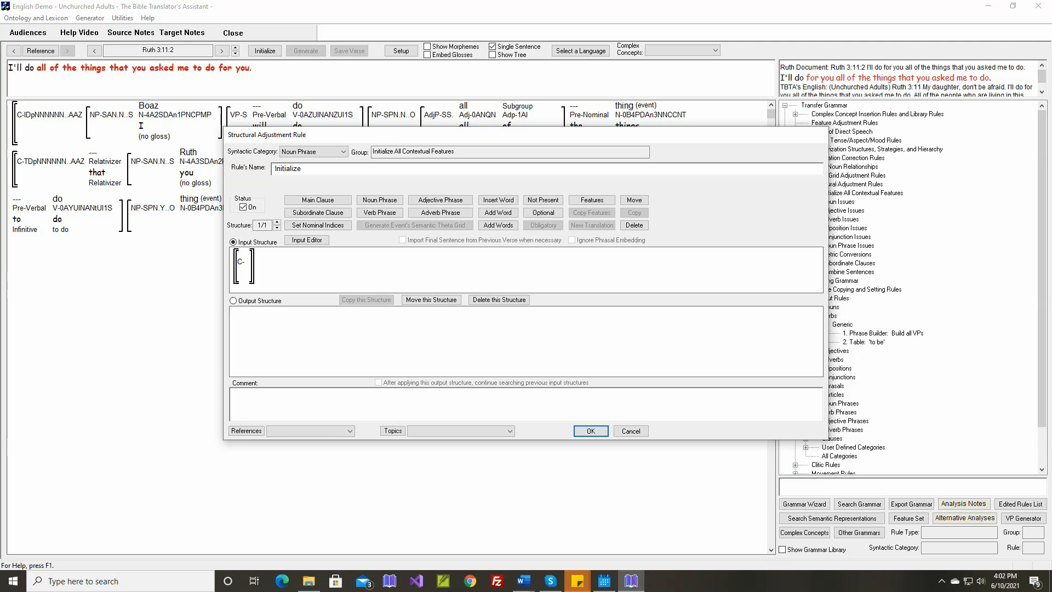
text(NP)
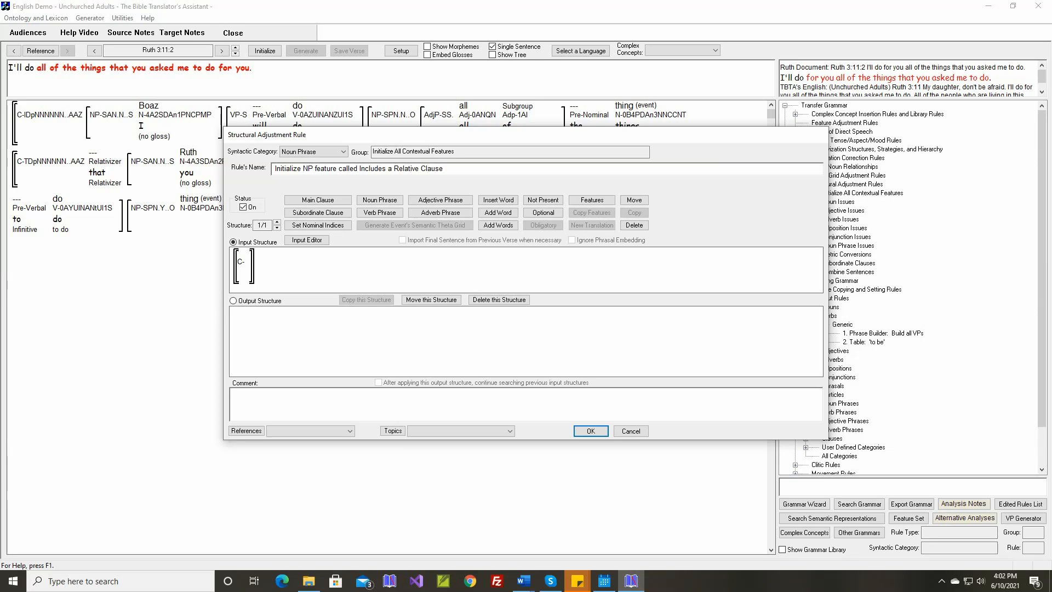
Build the rule's input structure as a clause containing a noun phrase with a subordinate clause embedded in it
click(380, 200)
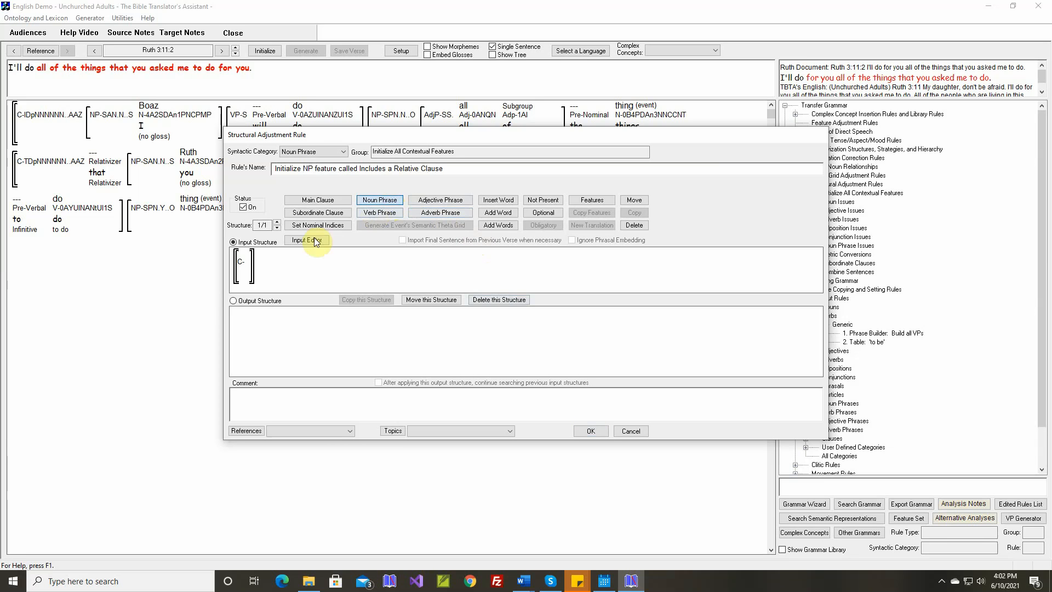
click(251, 268)
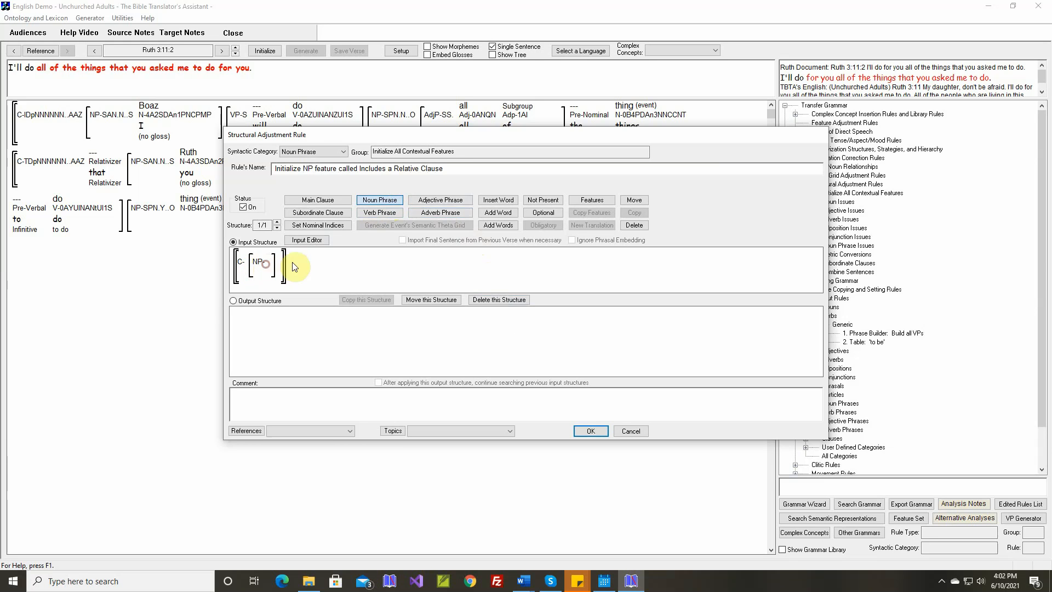
click(324, 214)
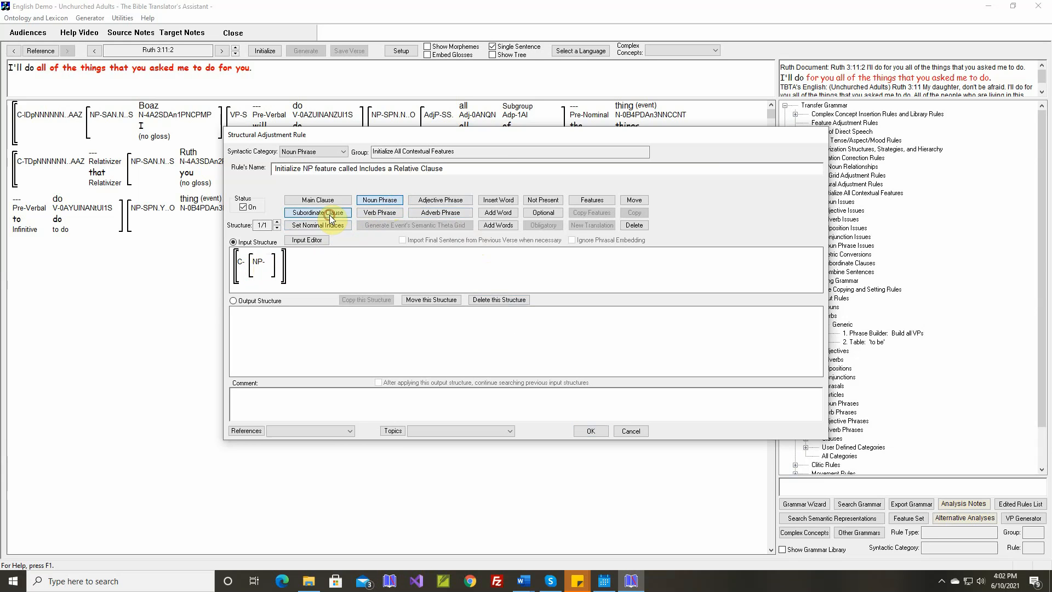
click(278, 269)
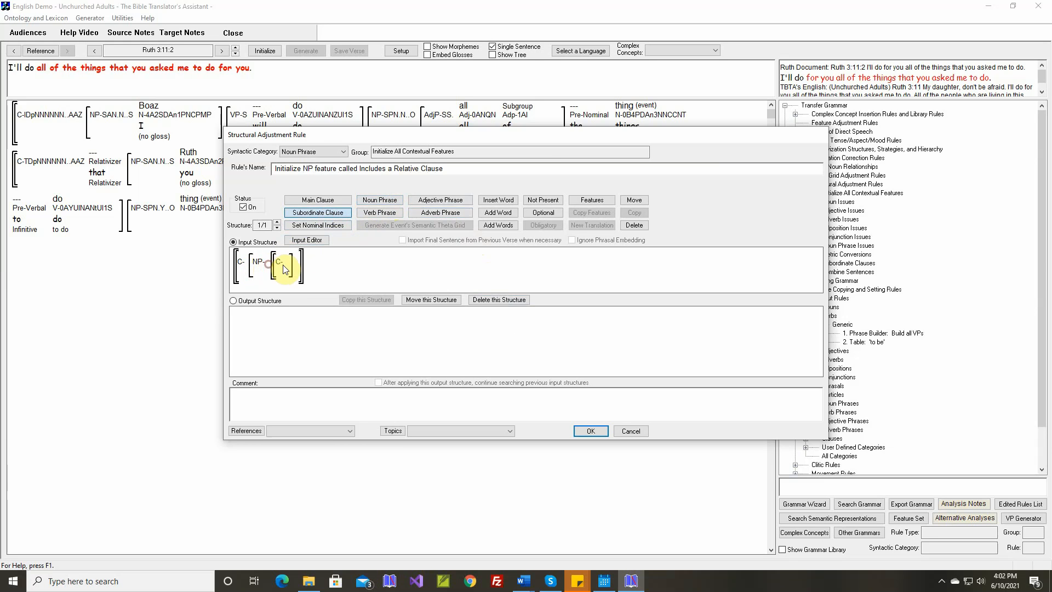
In the rule's output structure, set the noun phrase's "Includes a Relative Clause" feature to Yes
click(258, 300)
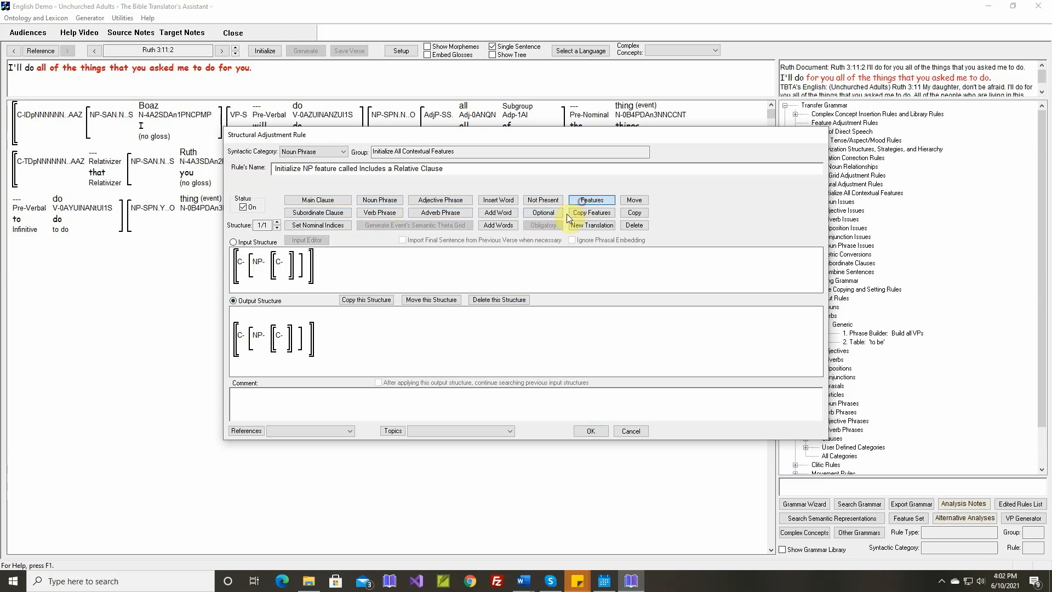
click(262, 336)
double_click(262, 336)
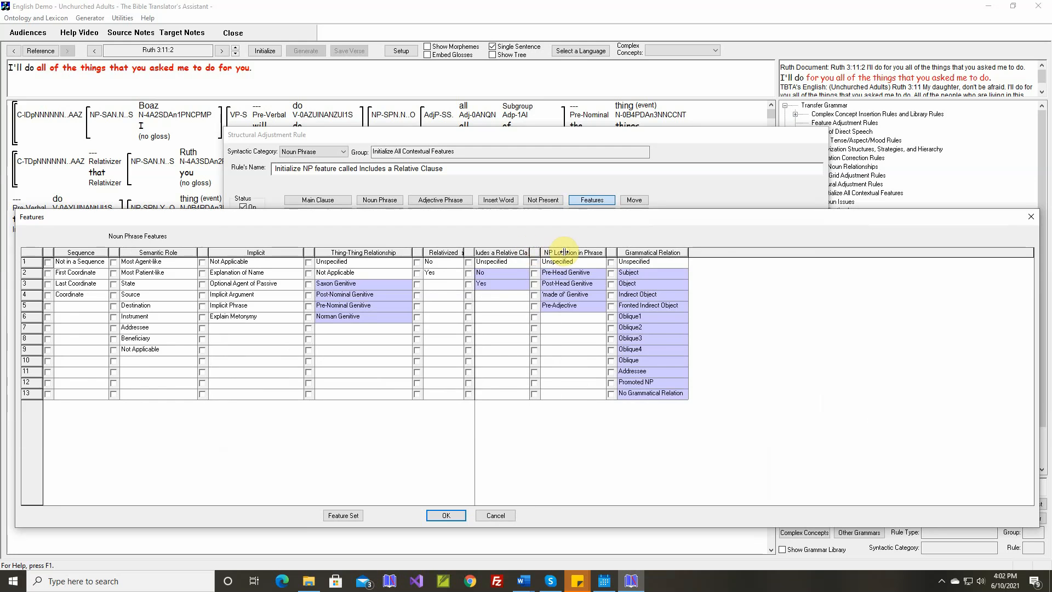
drag(529, 252, 564, 252)
click(469, 283)
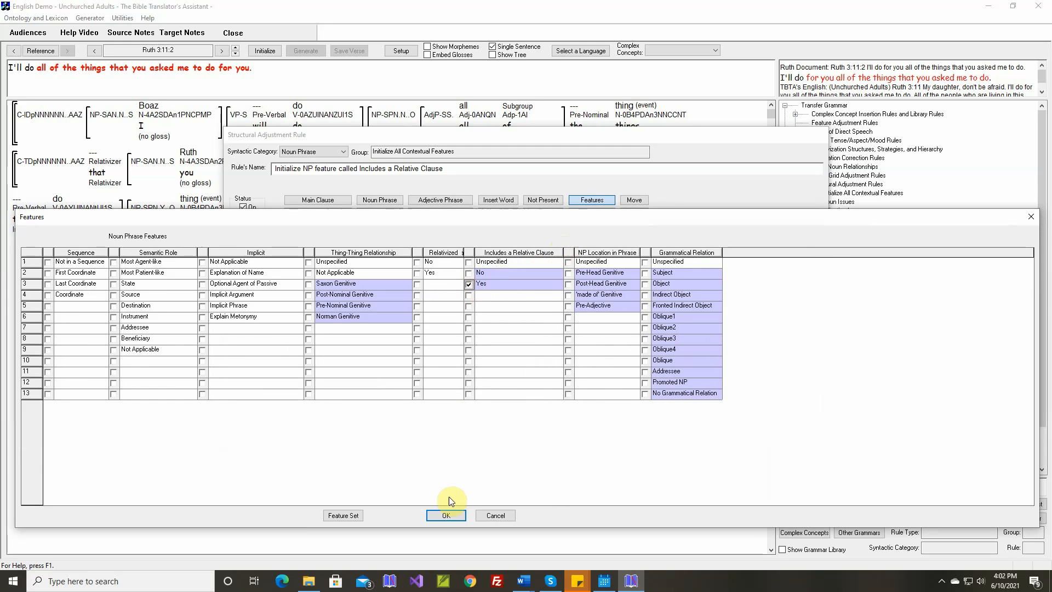
click(446, 516)
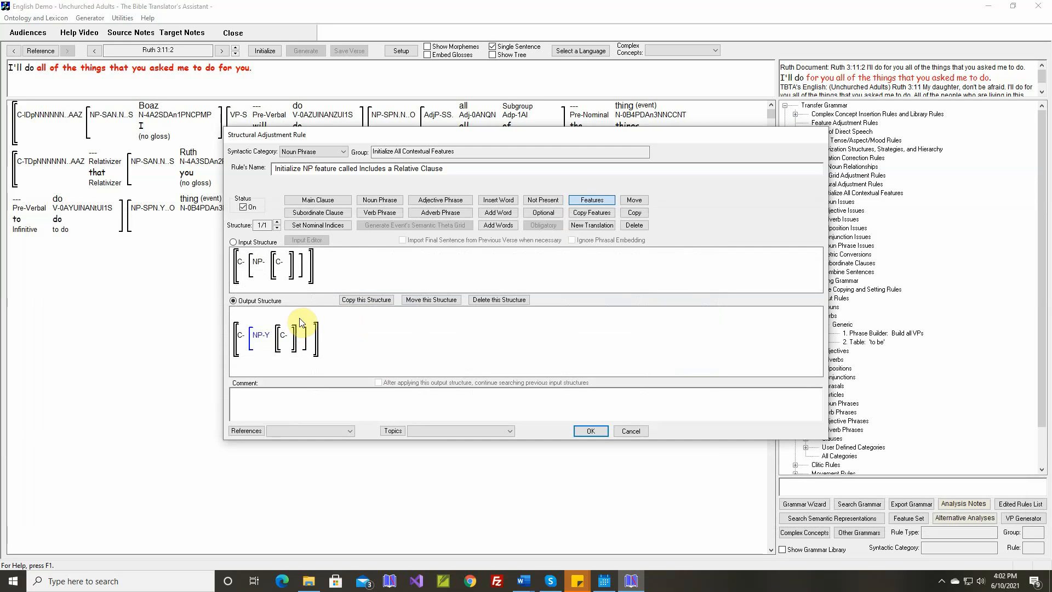
Add a second structure to the rule and delete the subordinate clause from its input structure
click(277, 222)
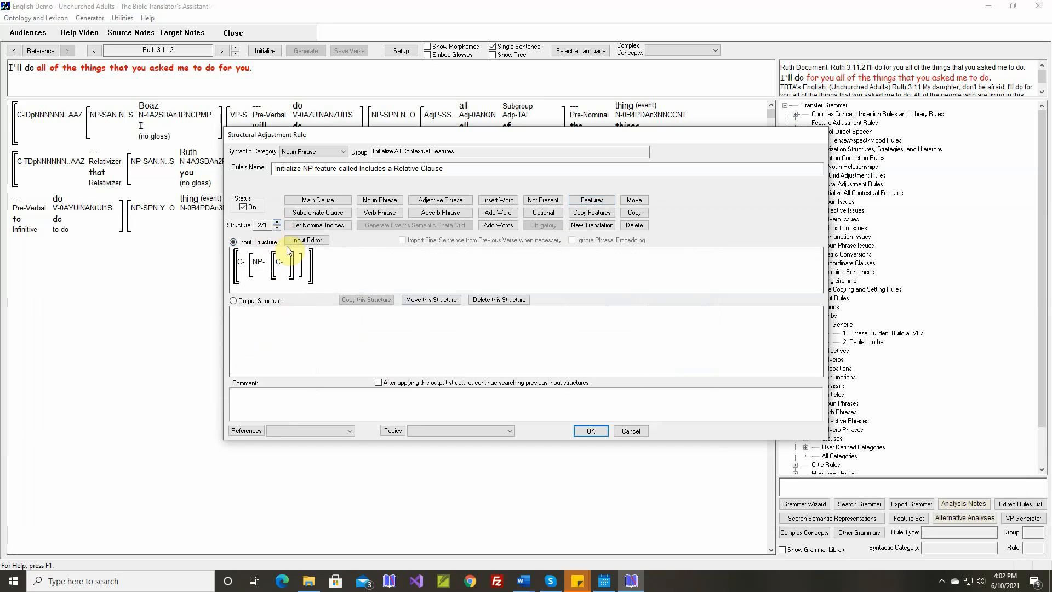
click(635, 225)
click(279, 262)
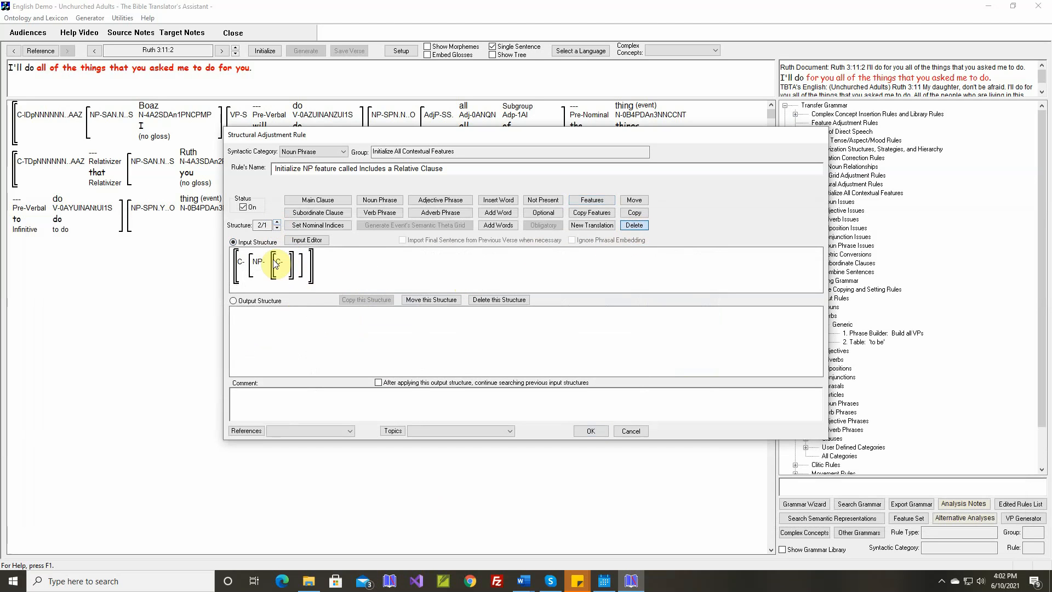
In the second output structure, set the noun phrase's "Includes a Relative Clause" to No and enable continuing the search through previous input structures
click(244, 301)
click(592, 201)
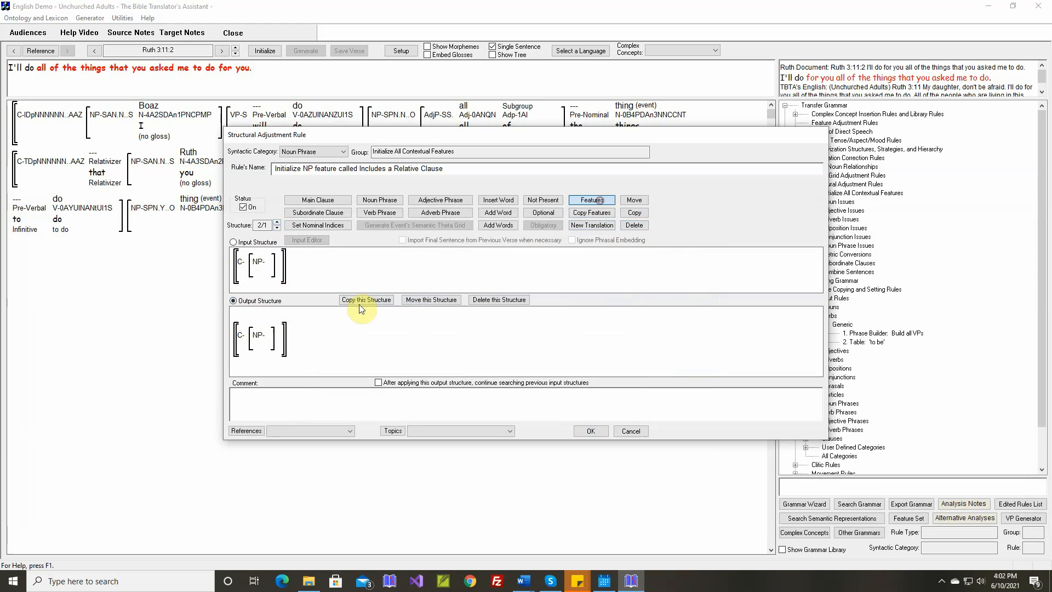
click(254, 336)
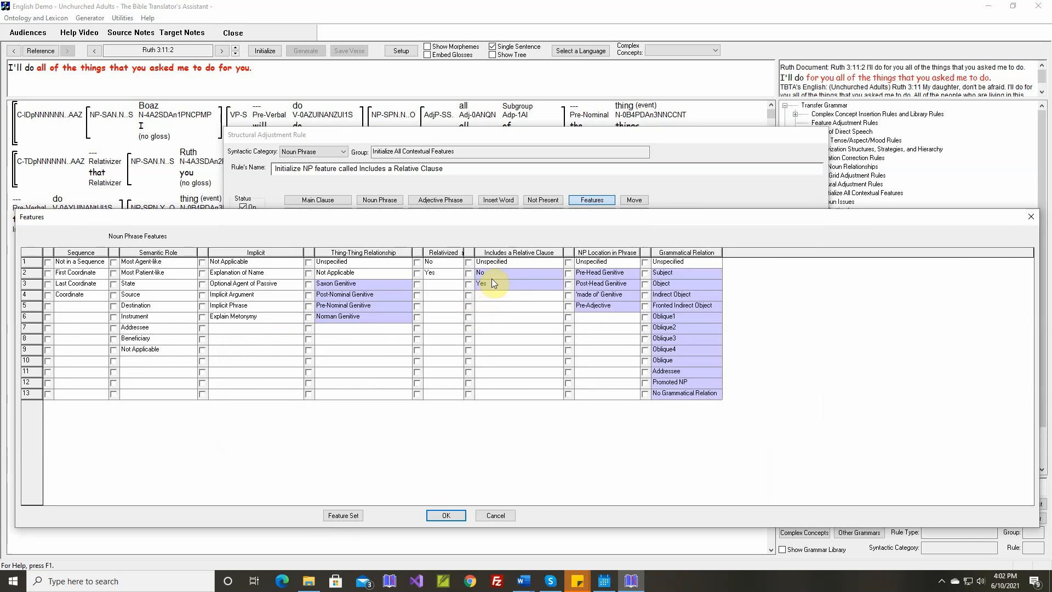
click(470, 274)
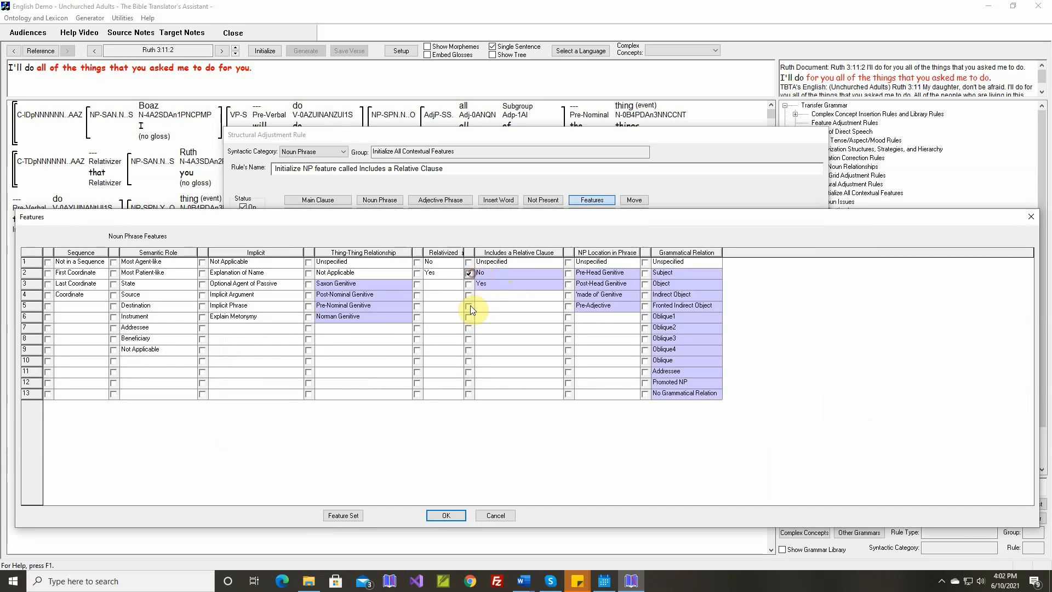
click(446, 514)
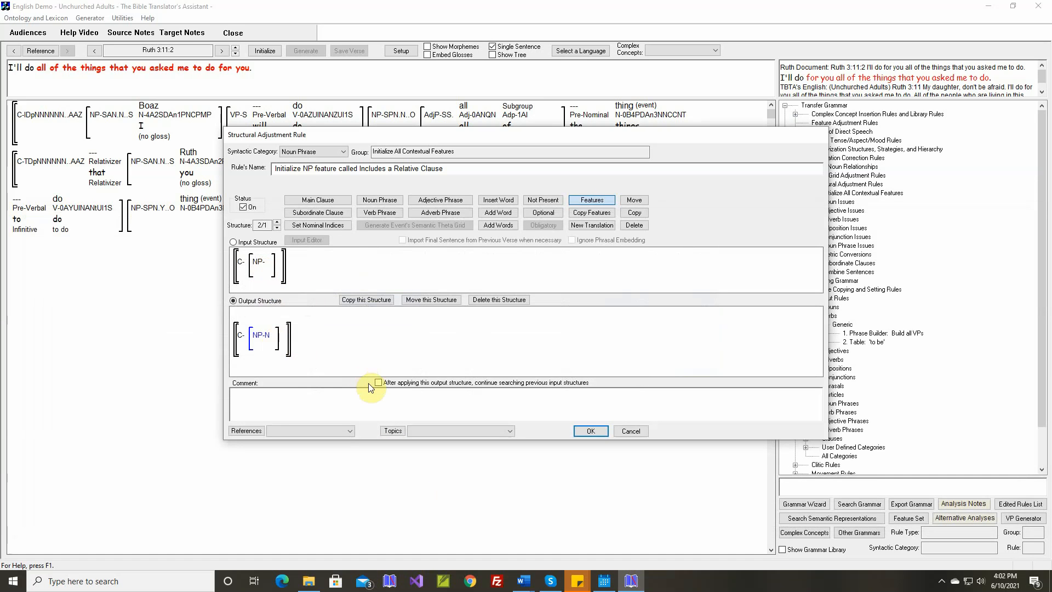
click(379, 383)
Insert the Word document comment into the first structure, append "Heavy NPs tend to go at the end of the sentence.", and save the rule
click(276, 228)
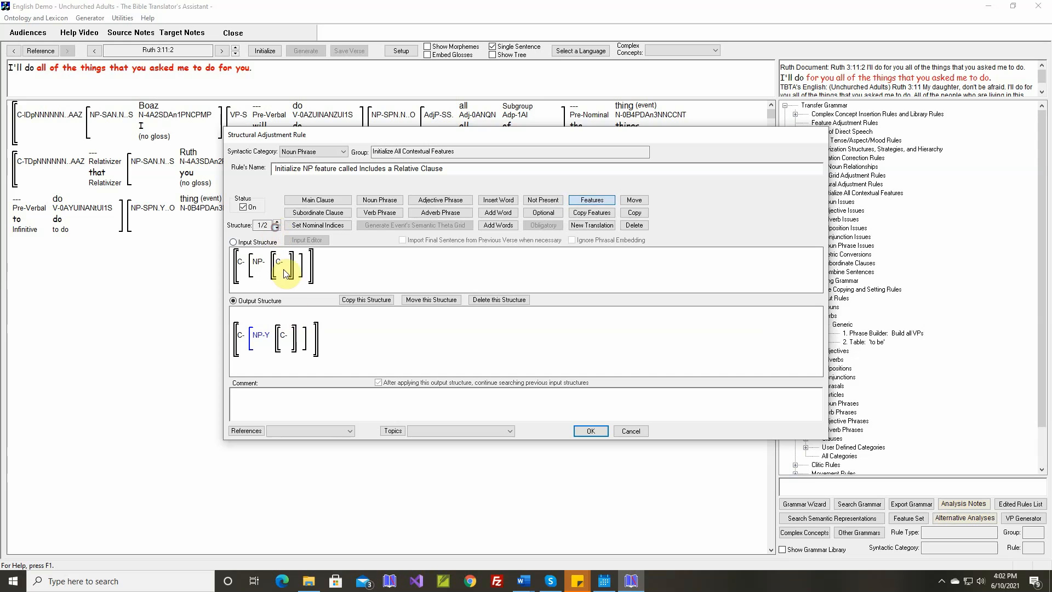
right_click(331, 391)
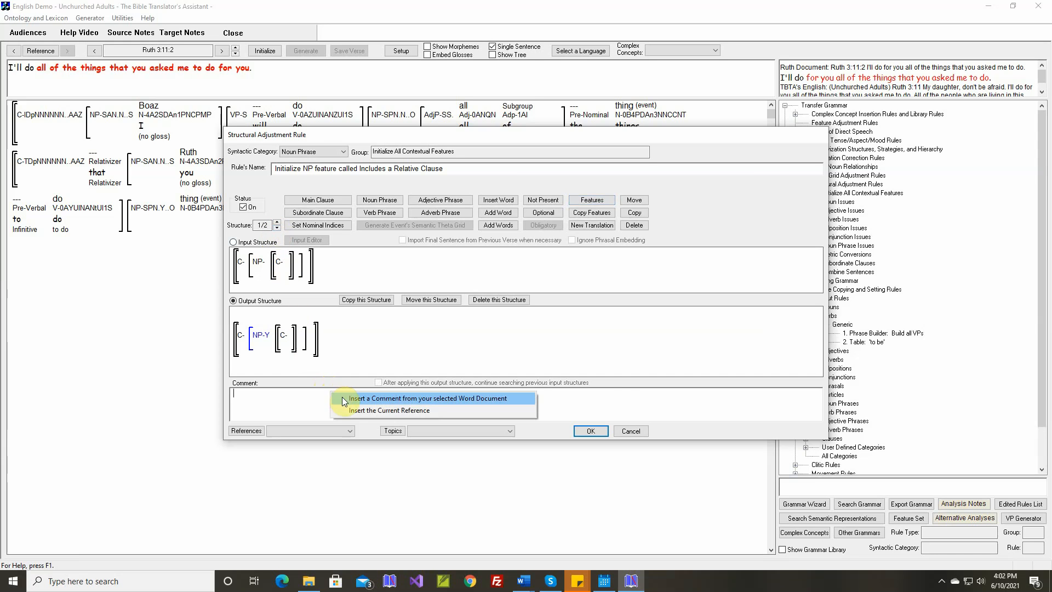
click(329, 399)
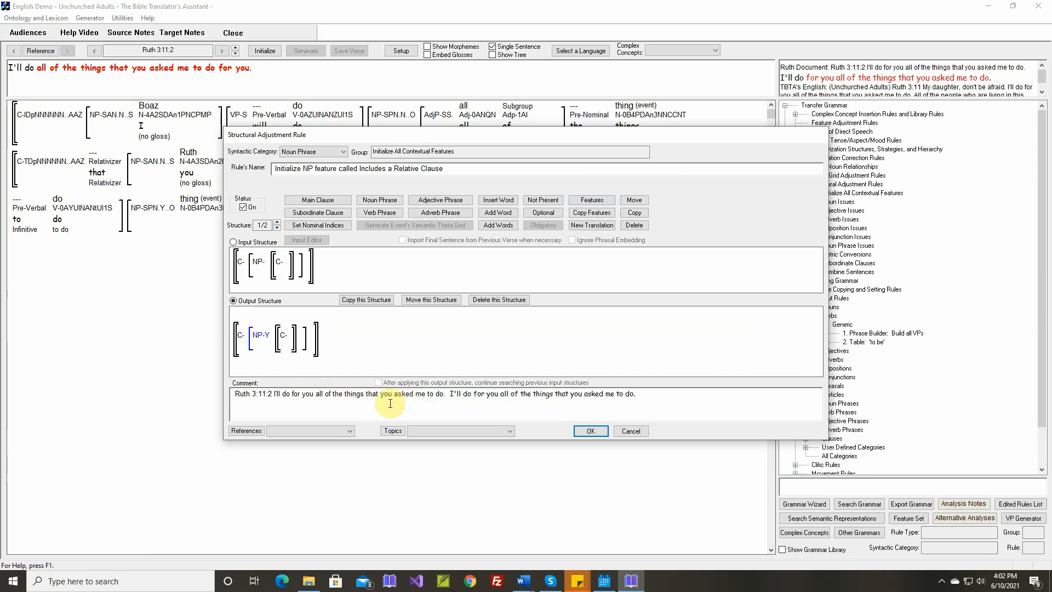
click(658, 395)
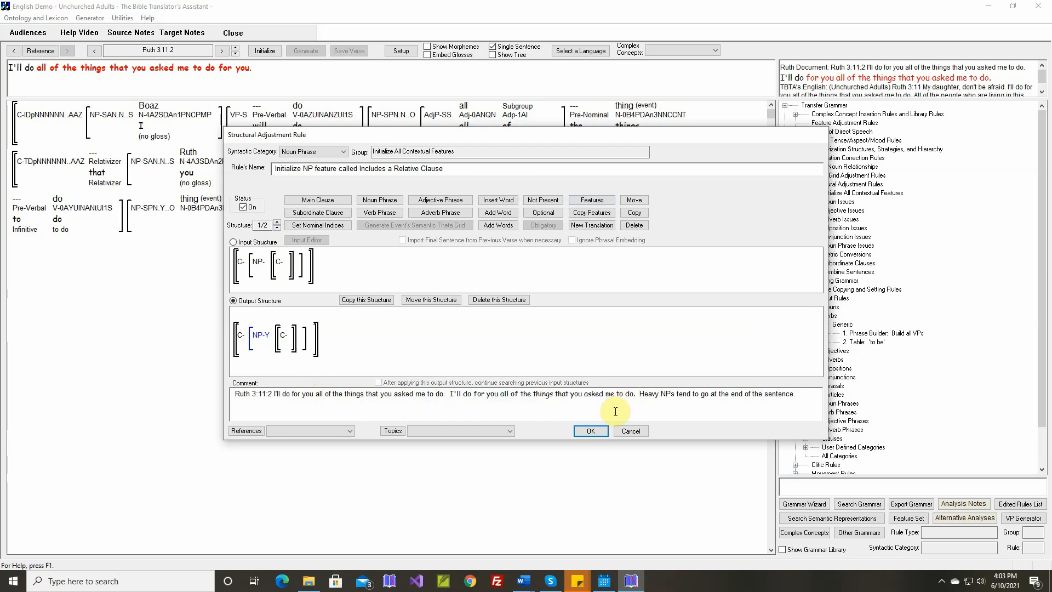
click(592, 432)
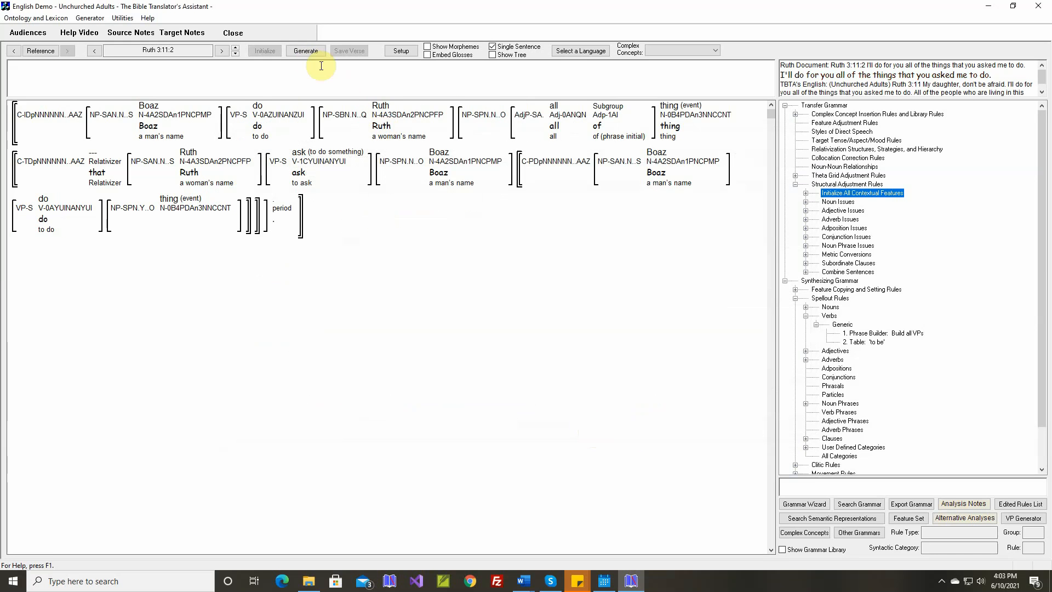
Generate Ruth 3:11:2 again and check the "Includes a Relative Clause" feature on its noun phrases
click(306, 51)
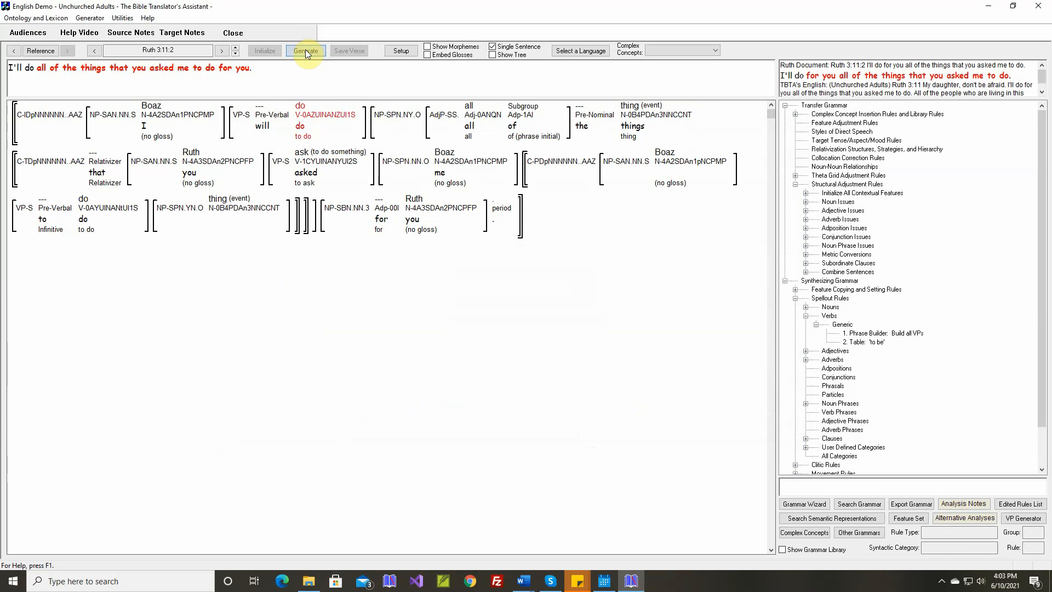
mouse_move(397, 120)
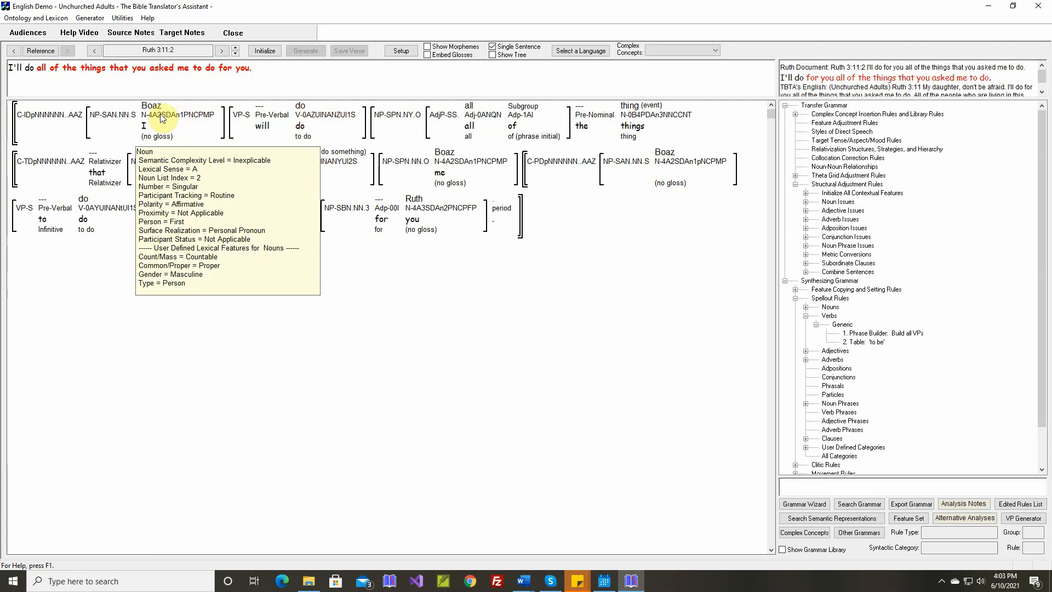
mouse_move(126, 119)
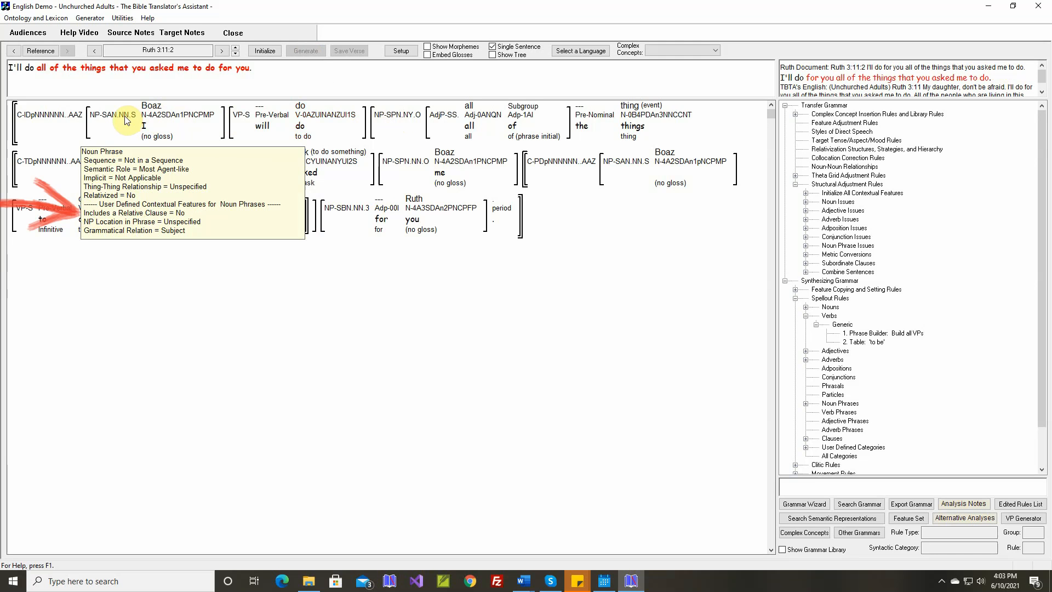
mouse_move(348, 210)
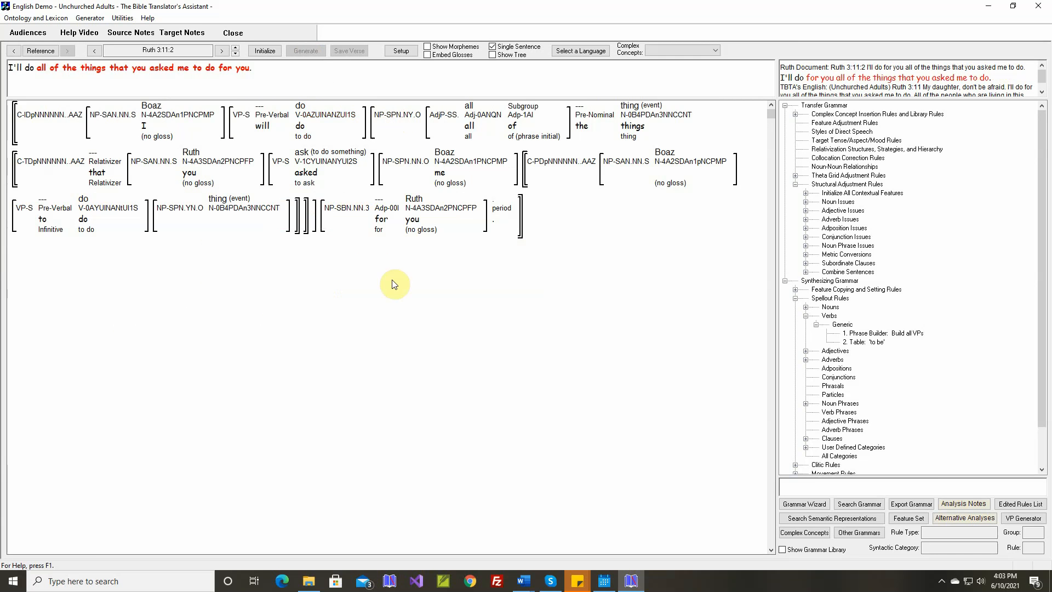
click(411, 154)
Open the General Purpose Clause Phrase Structure Rule from the generic clause rules of the synthesizing grammar
scroll(806, 386, down, 2)
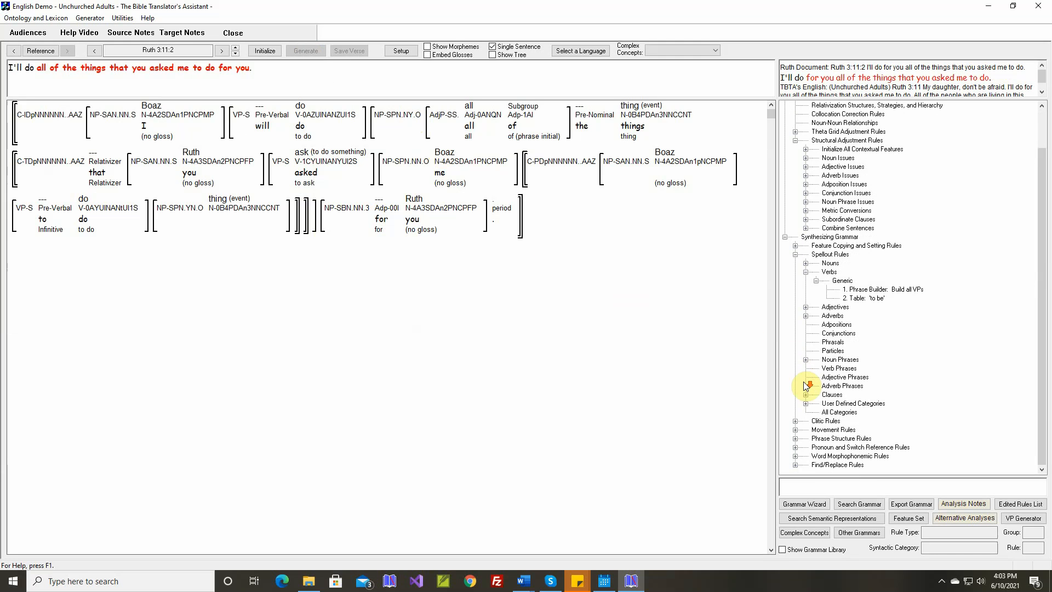
click(795, 439)
click(805, 465)
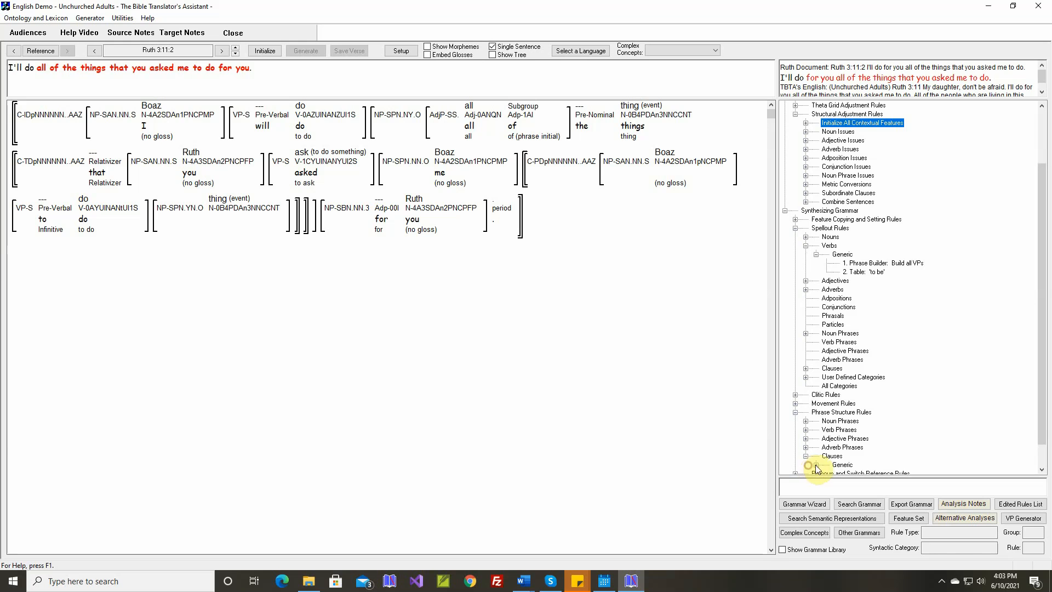
click(816, 465)
double_click(850, 465)
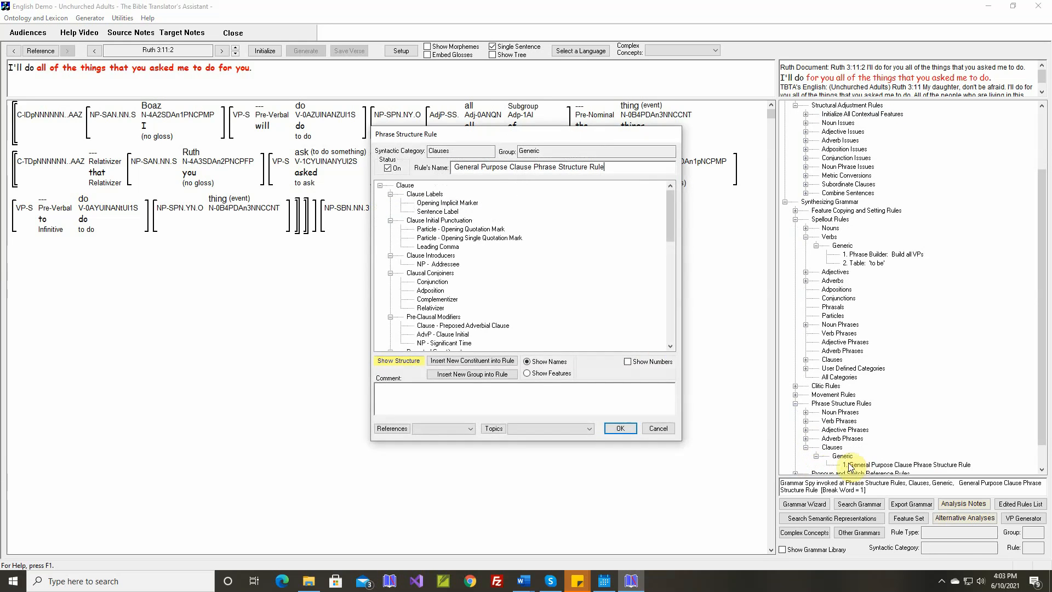
Insert a group named "Heavy Arguments and Obliques" into the rule and place it between Main Clause Obliques and Post-Clausal Modifiers
scroll(477, 277, down, 4)
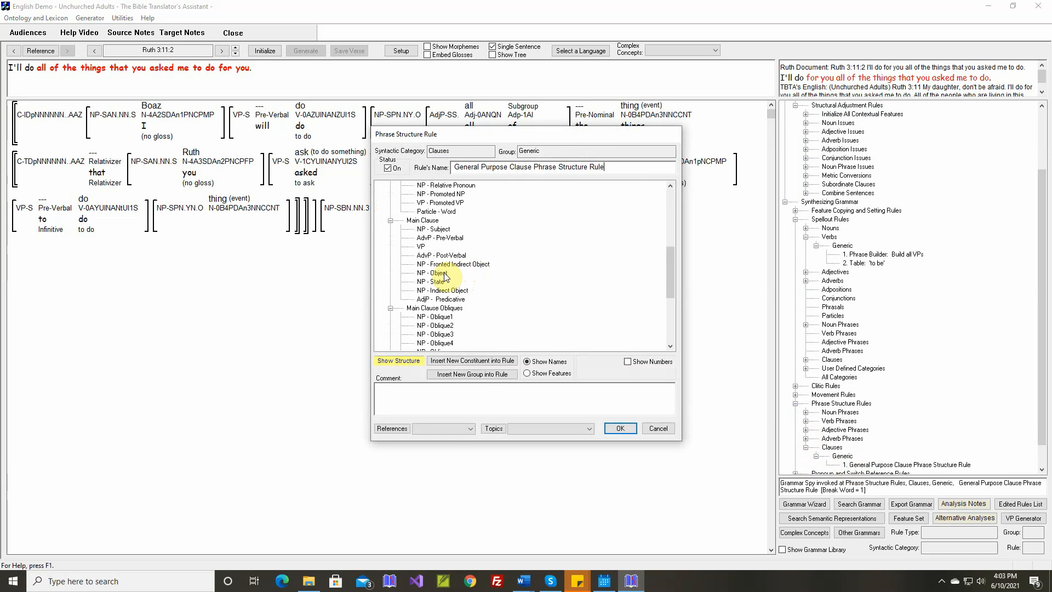
scroll(445, 276, down, 1)
scroll(446, 274, down, 1)
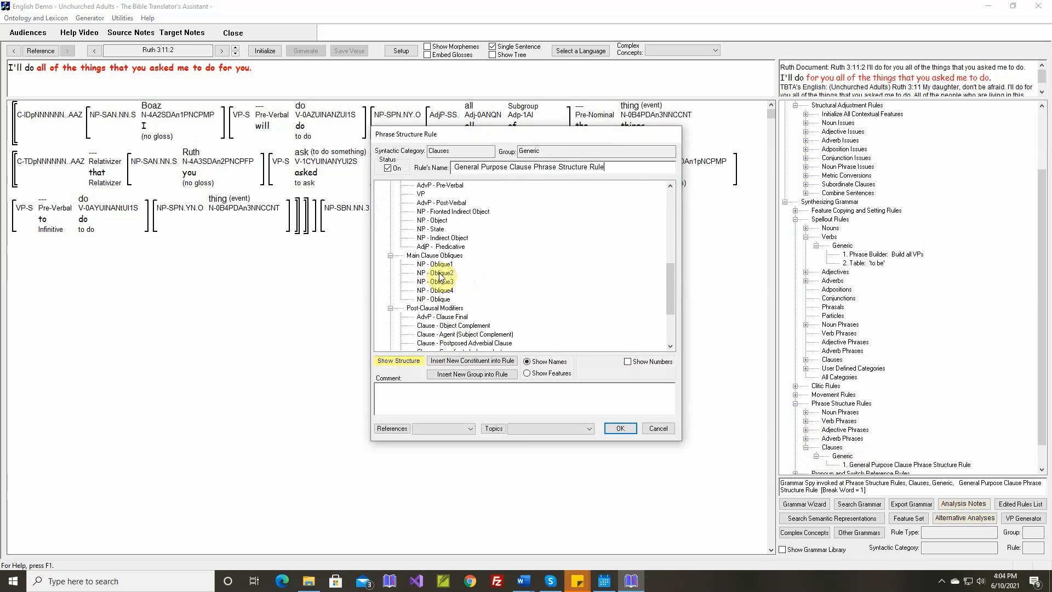
scroll(439, 269, up, 7)
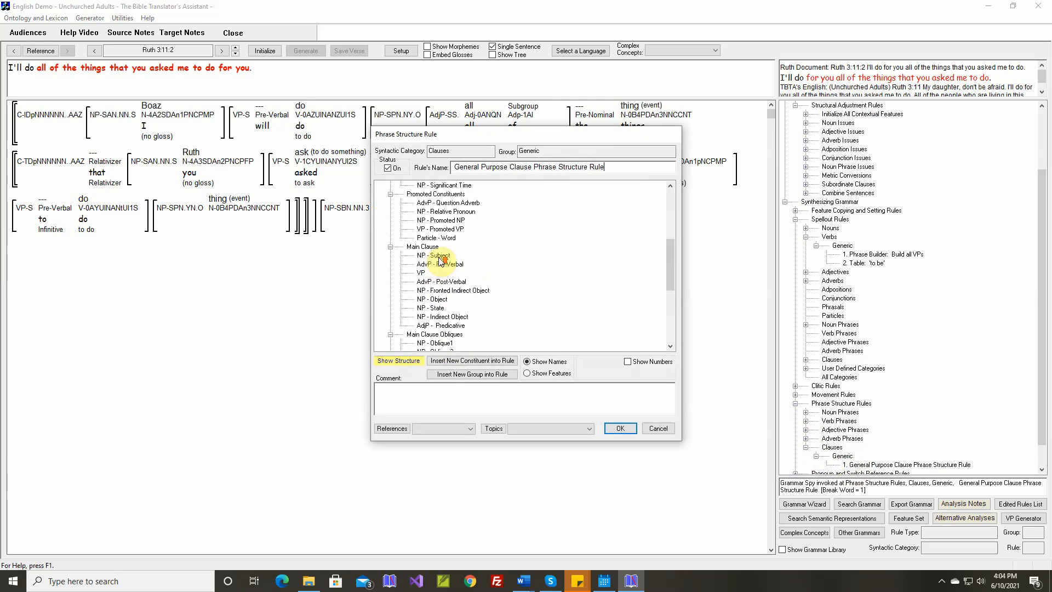
scroll(441, 262, up, 3)
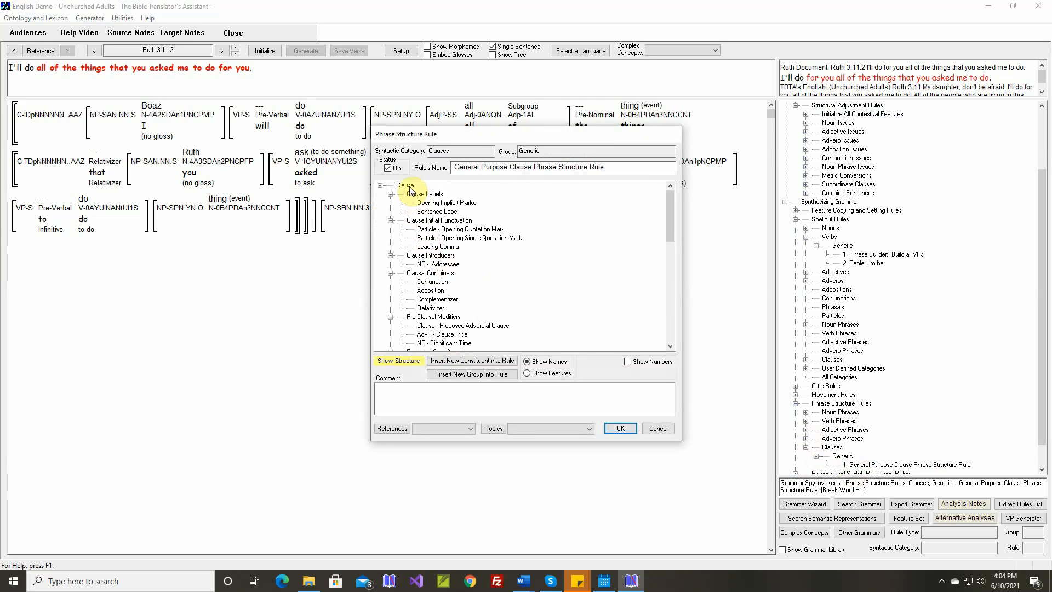
click(498, 373)
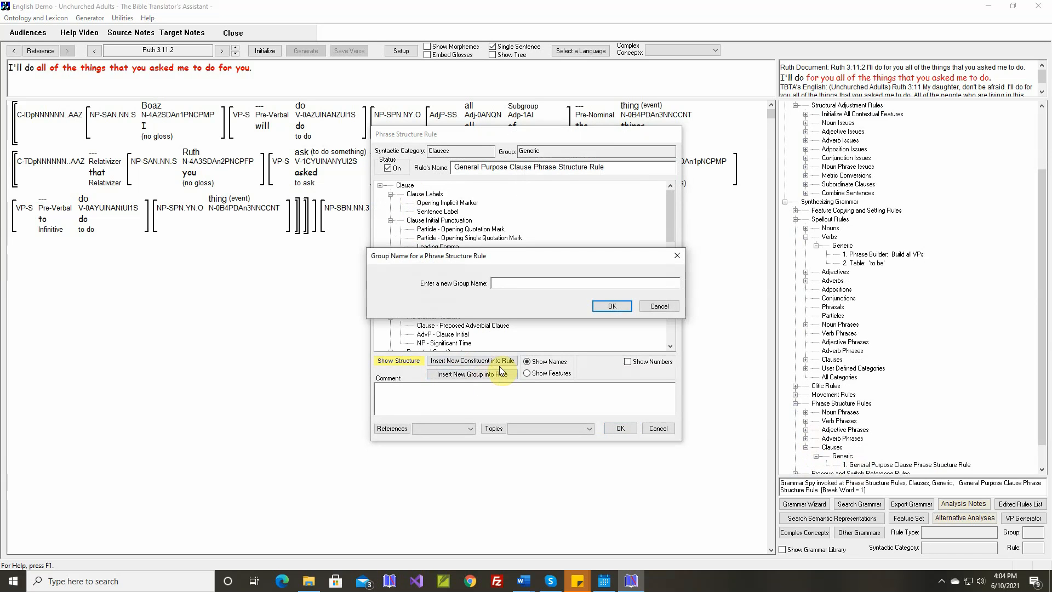
text(Heavy Arguments and Obliques)
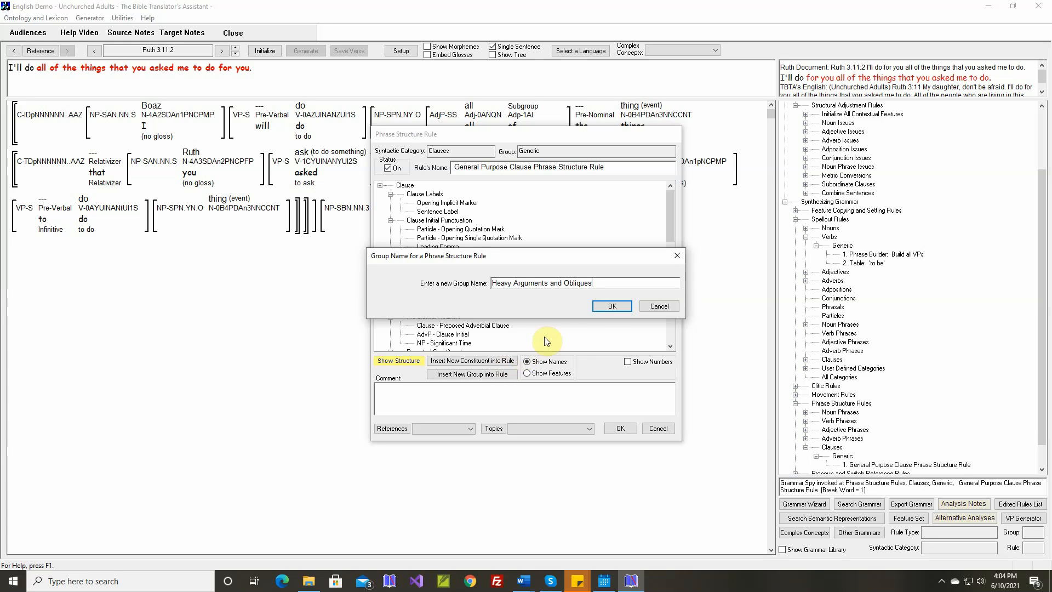
click(612, 306)
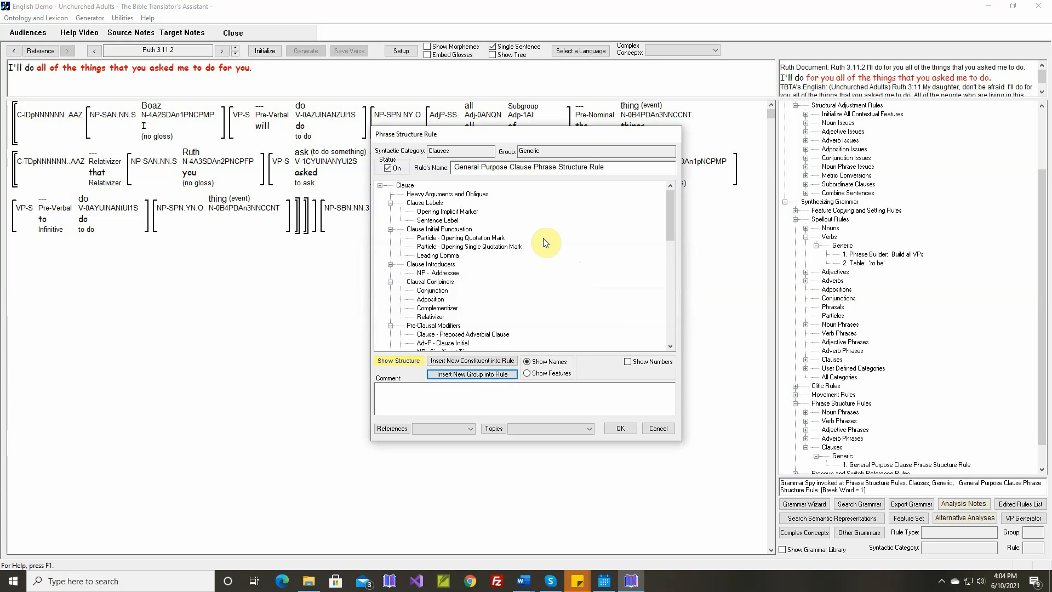
click(447, 194)
drag(447, 307, 496, 275)
scroll(462, 285, down, 8)
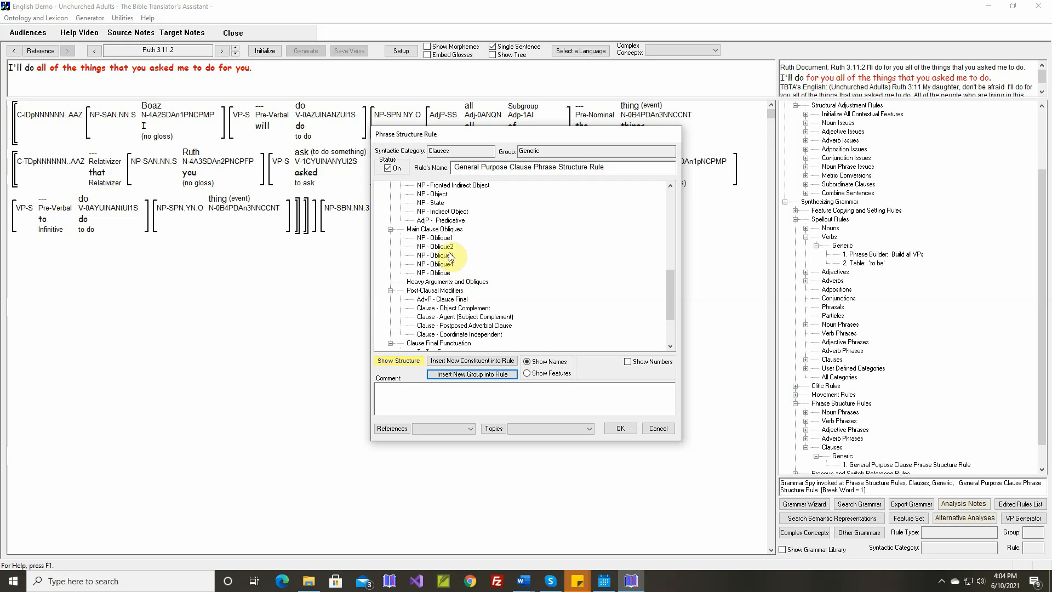
Start a noun phrase constituent in the Heavy Arguments and Obliques group with Includes a Relative Clause Yes and Grammatical Relation Object
click(445, 282)
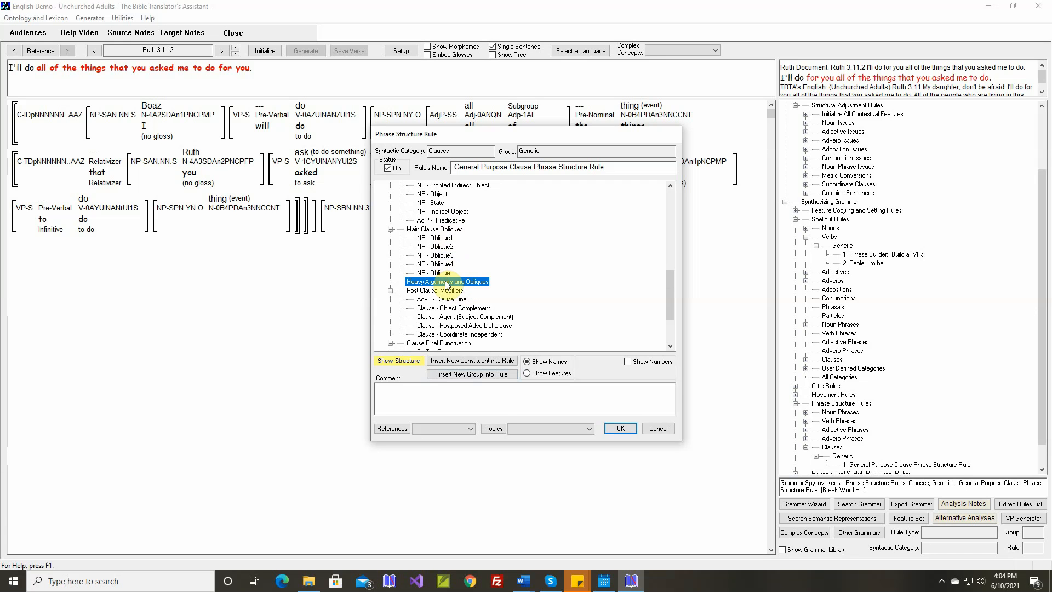
click(462, 362)
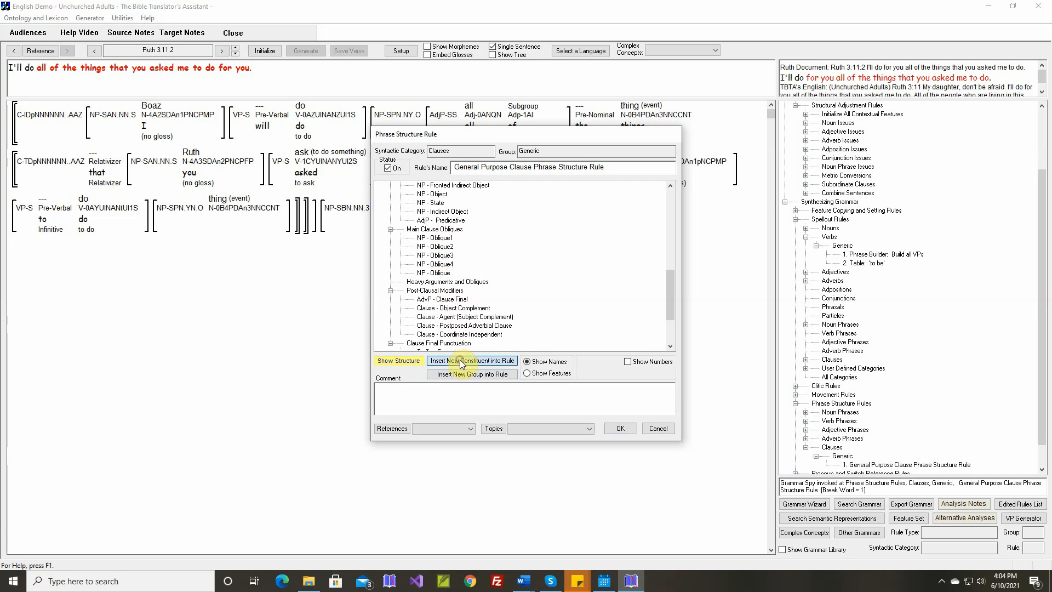
click(395, 237)
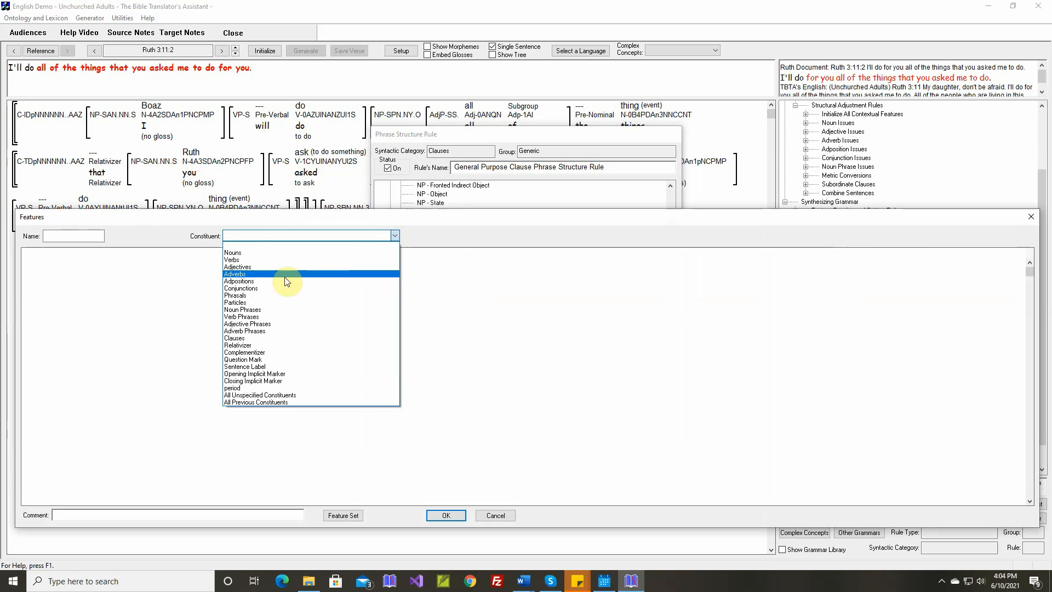
click(272, 310)
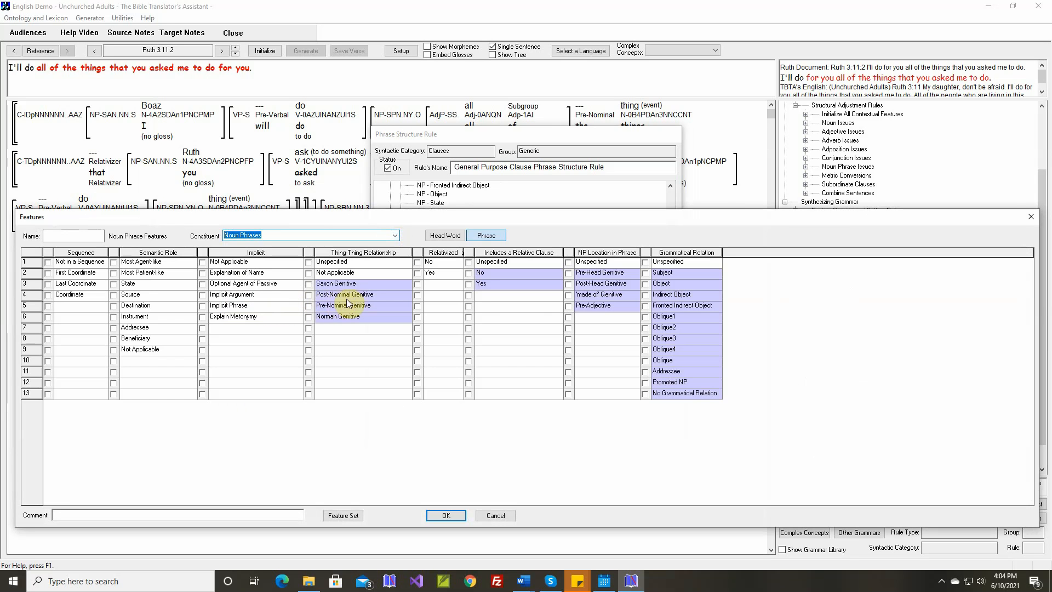
click(645, 284)
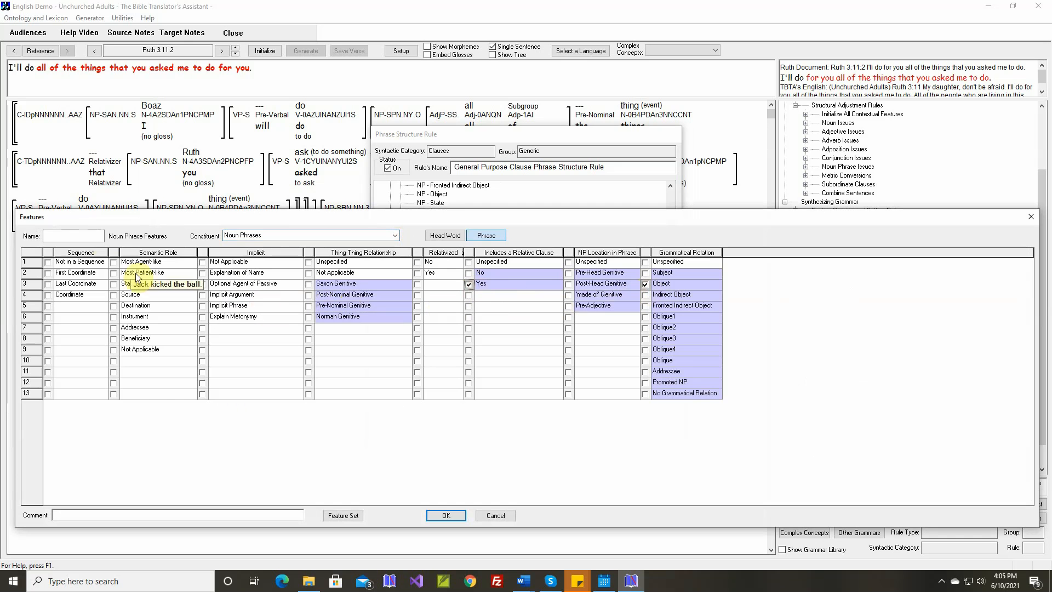
Name the constituent "Heavy Object", comment it "Ruth 3:11:2 I will do for you all of the things that you asked me to do.", and save it
click(71, 236)
text(Heavy Object)
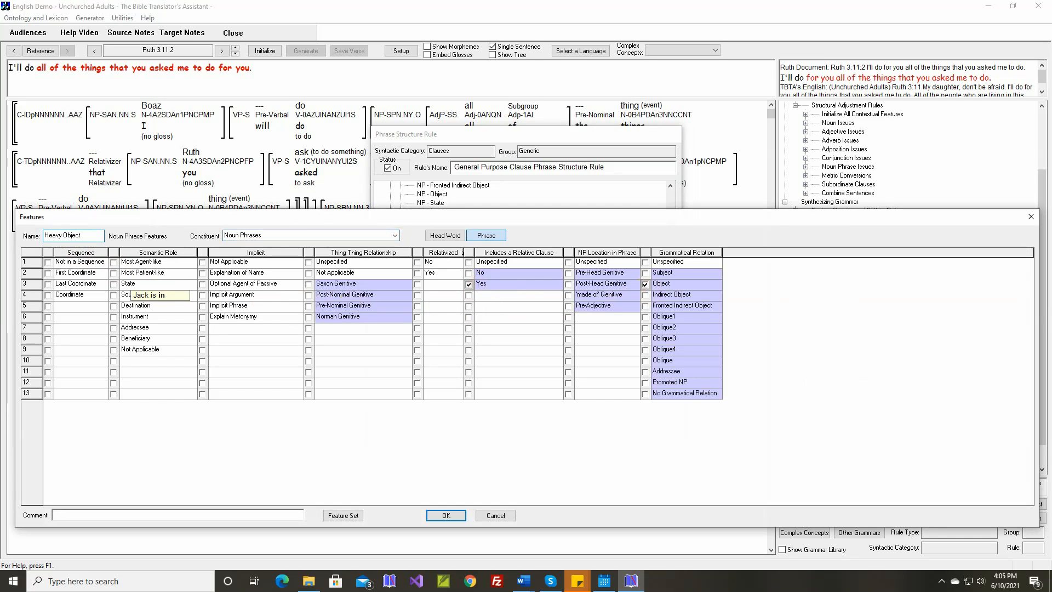
click(186, 515)
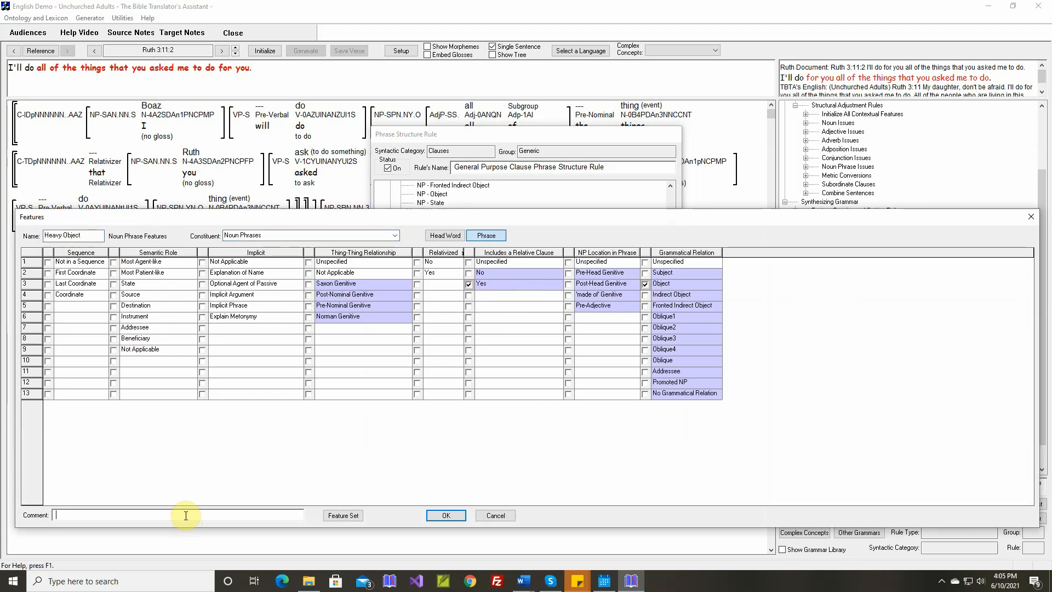
text(Ruth 3:11:2)
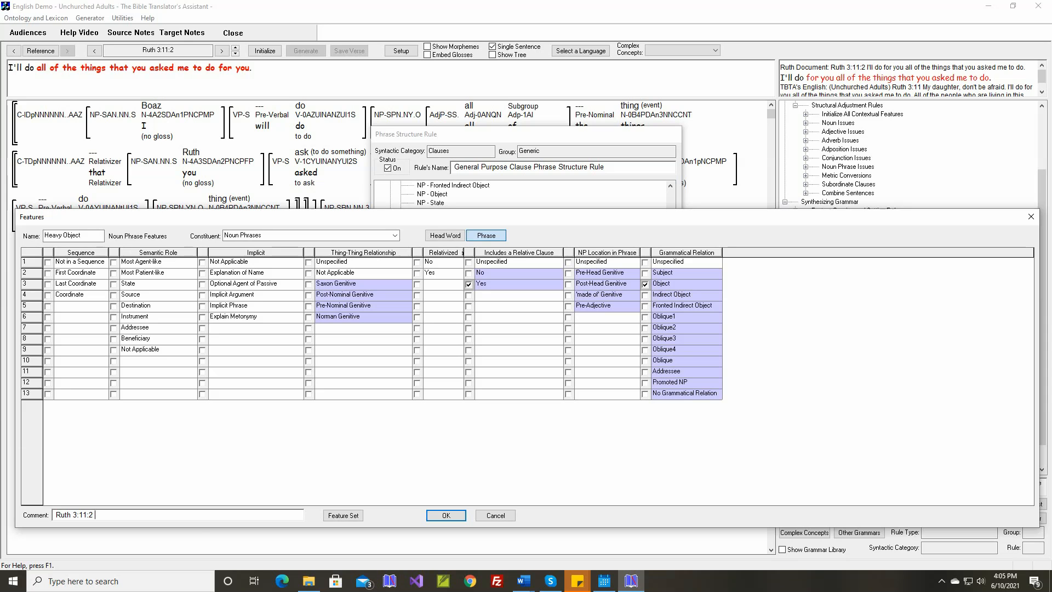
click(185, 516)
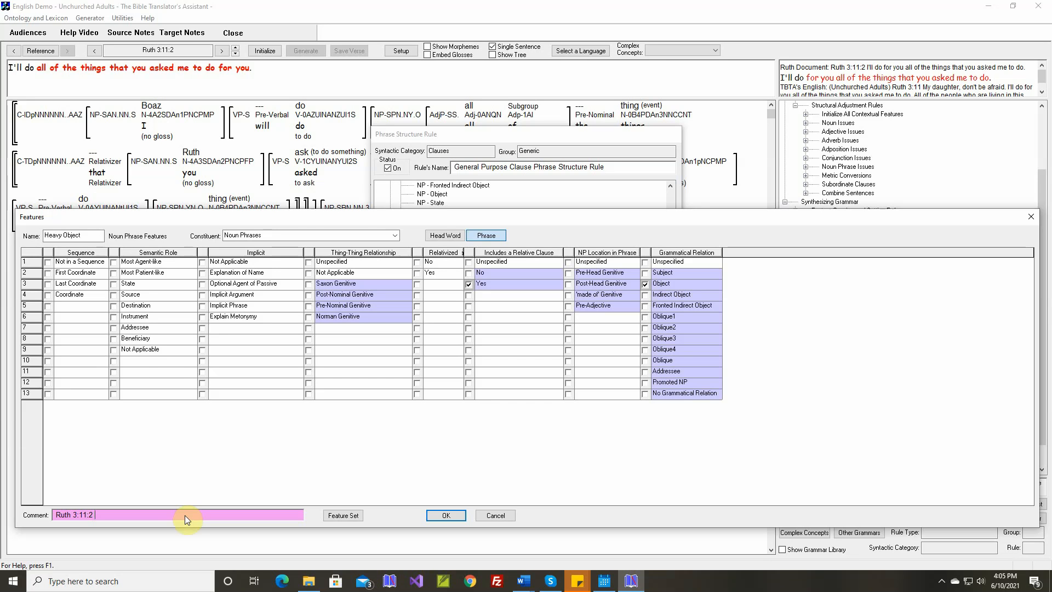
text(I will do for you all of the things that you asked me to do.)
click(449, 516)
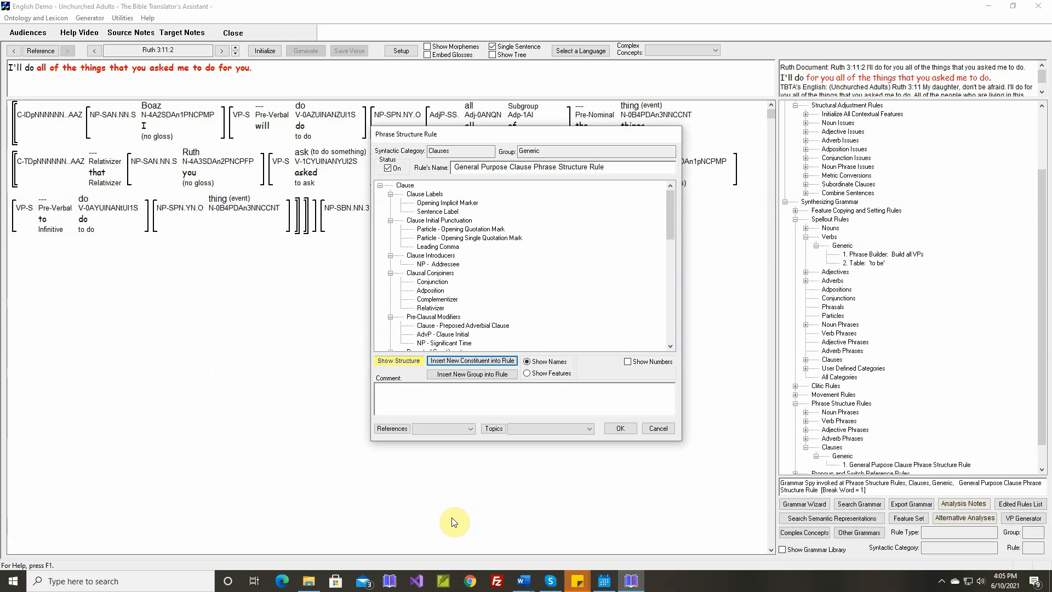
Set Includes a Relative Clause to No for the main clause's Object noun phrase and save the phrase structure rule
scroll(500, 306, down, 5)
scroll(500, 305, down, 2)
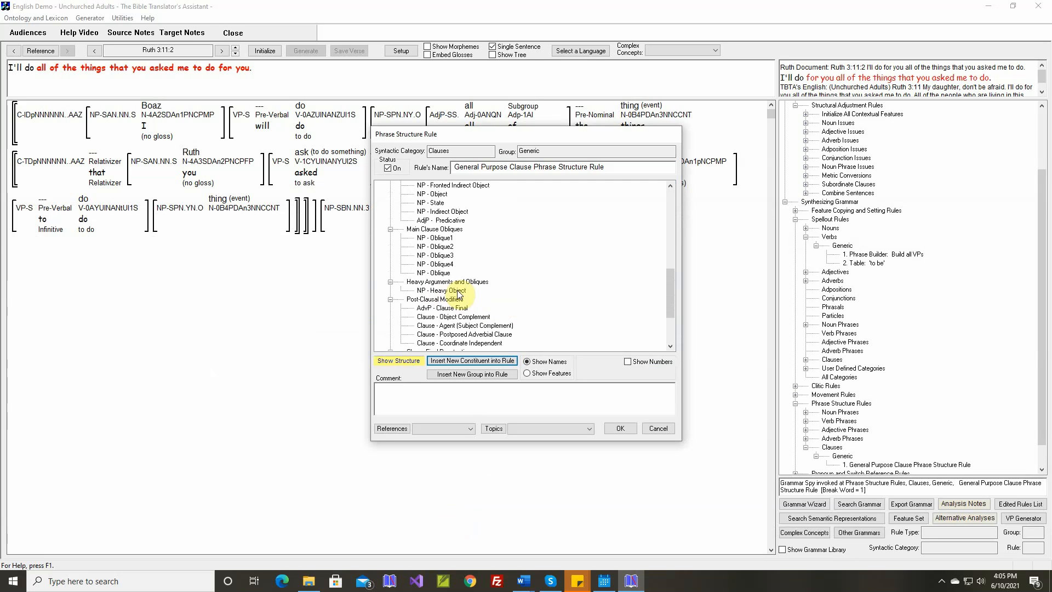
scroll(443, 295, up, 1)
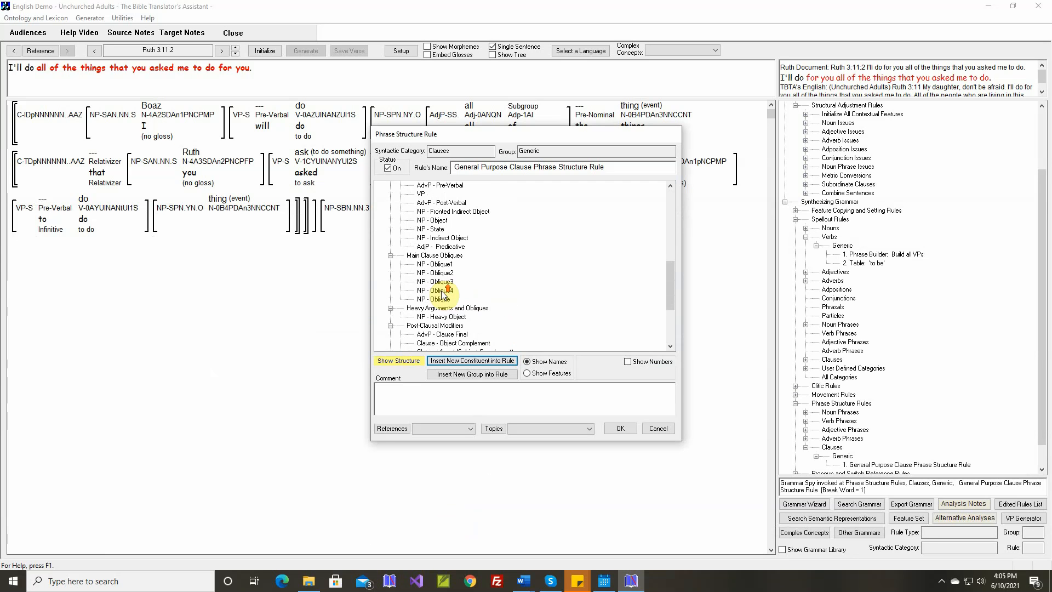
double_click(435, 224)
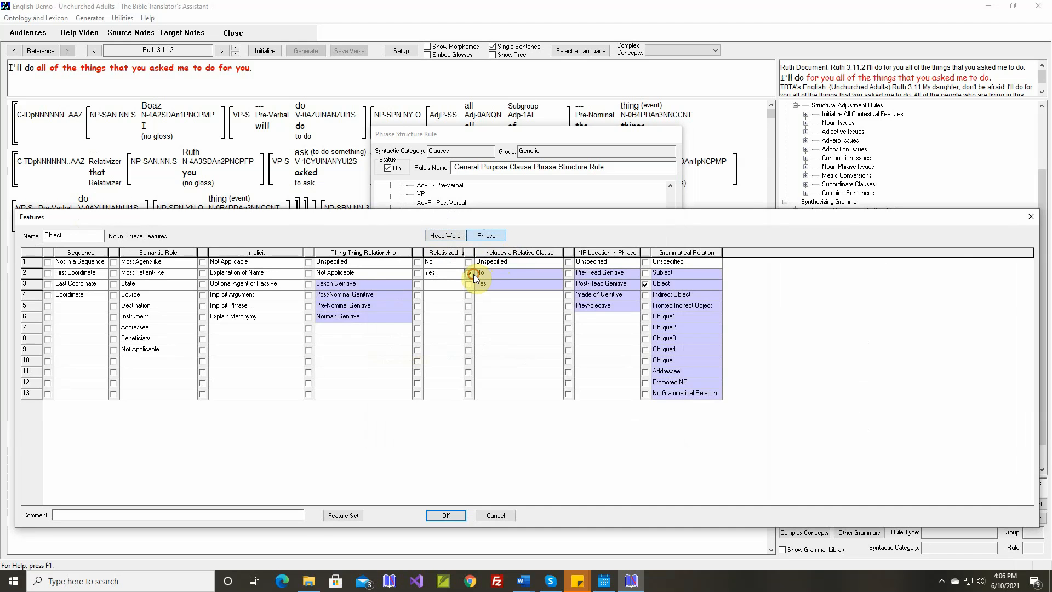
click(446, 515)
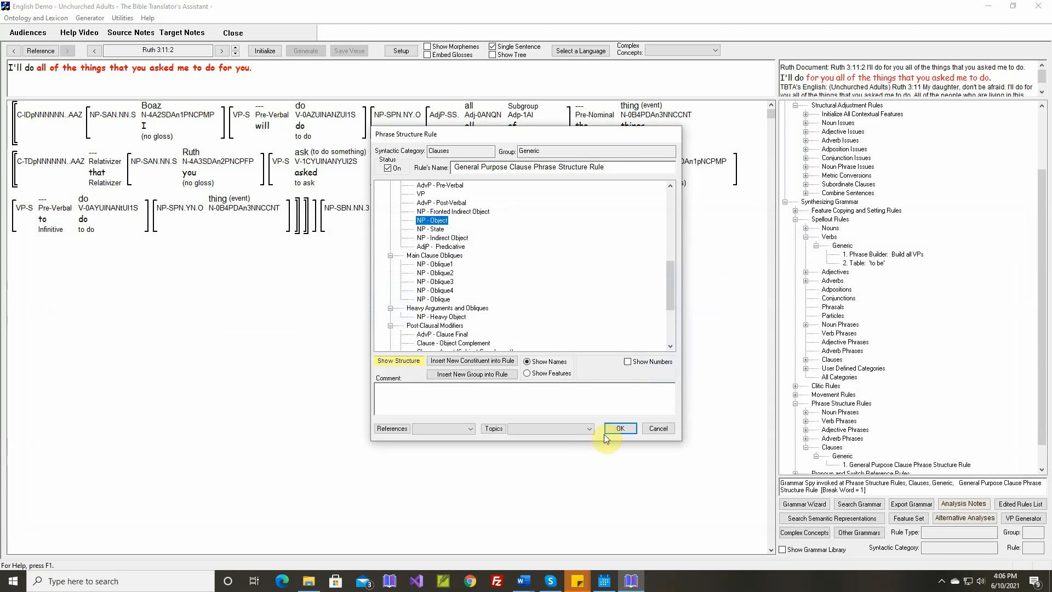
click(608, 431)
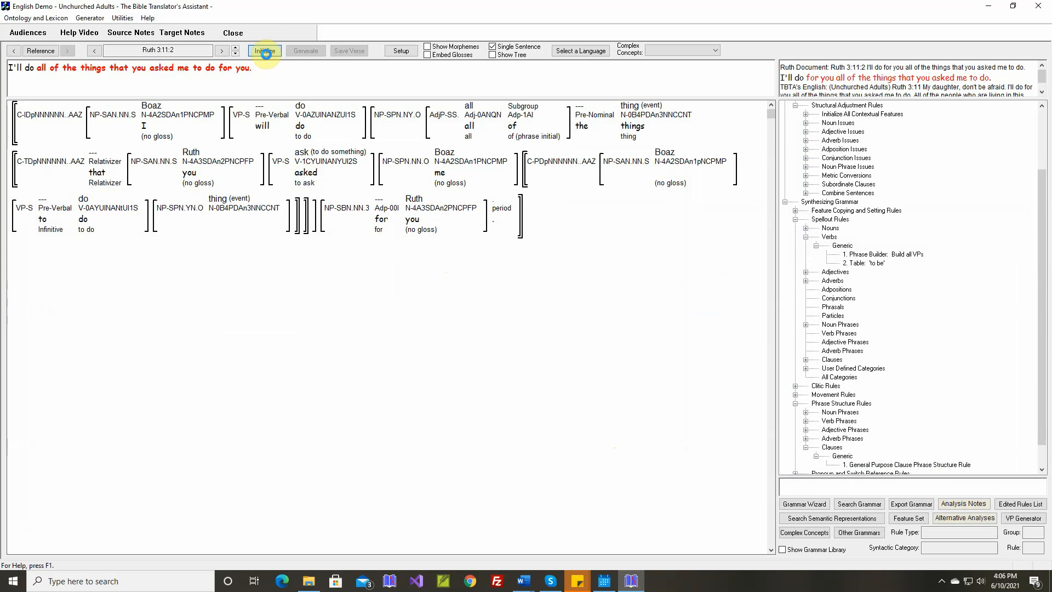
Generate Ruth 3:11:2 again and review the Heavy Arguments and Obliques group in the clause phrase structure rule
click(266, 51)
click(307, 51)
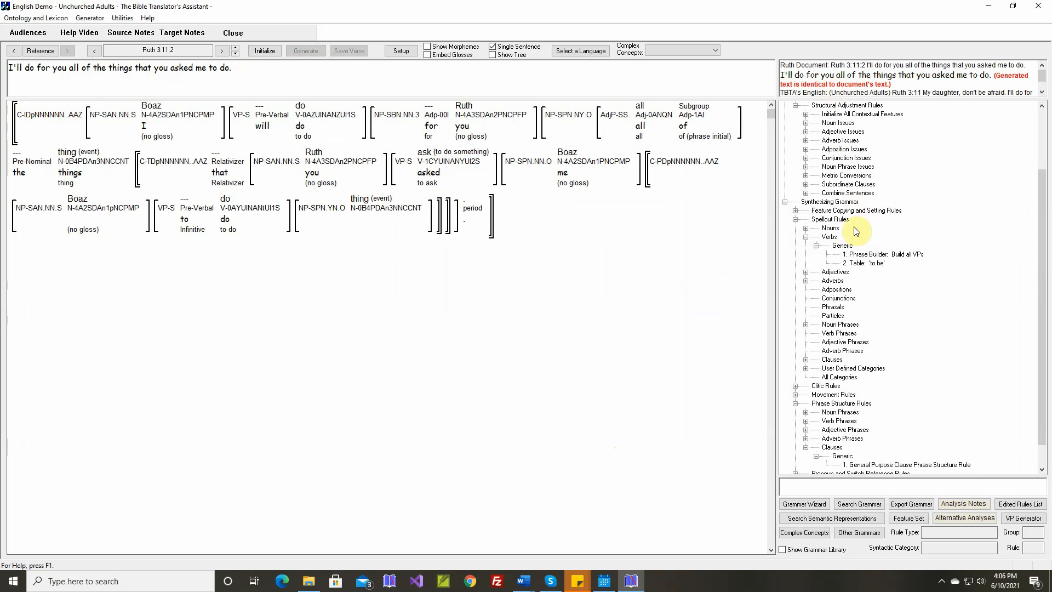
scroll(849, 411, down, 1)
double_click(866, 440)
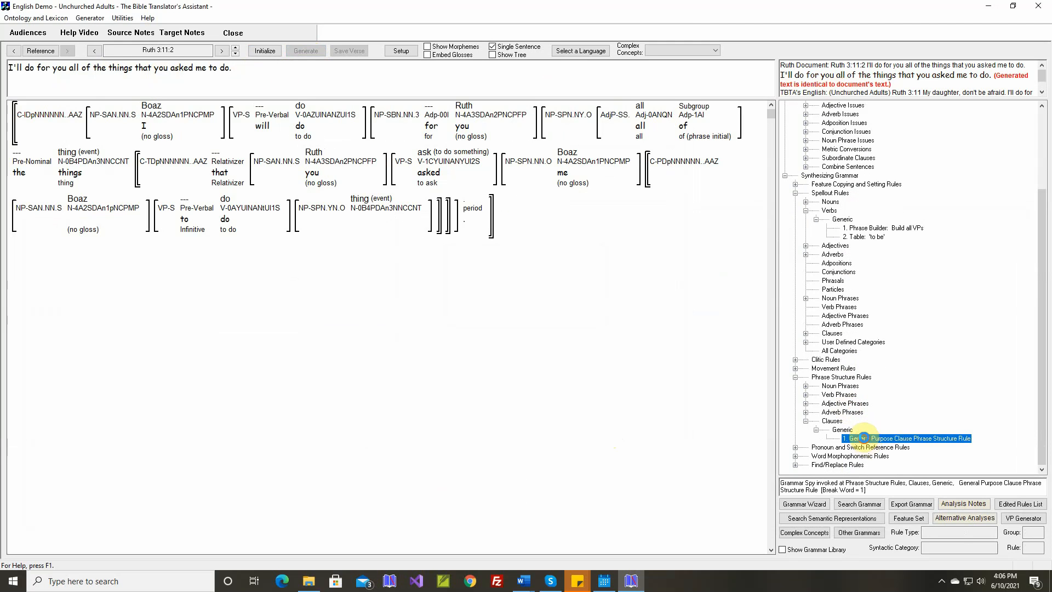
scroll(461, 313, down, 3)
scroll(459, 312, down, 4)
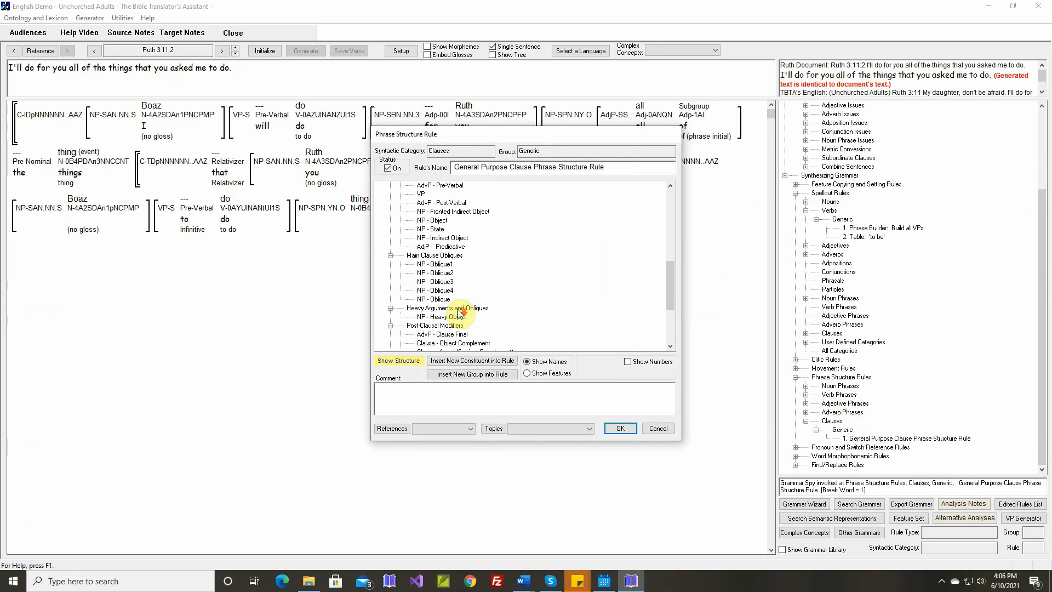
scroll(459, 314, down, 1)
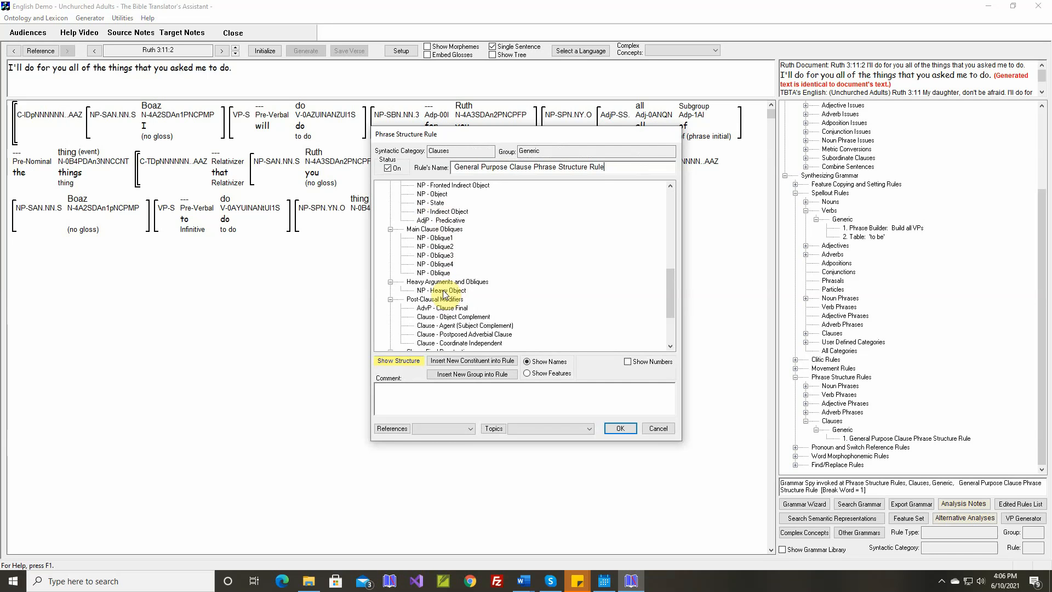
click(657, 430)
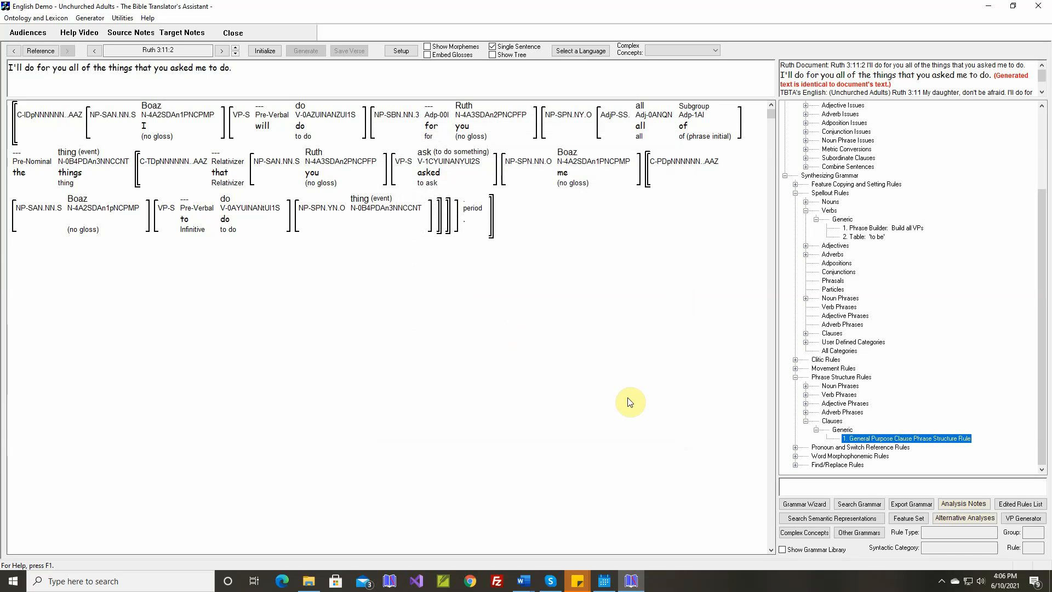
Mark the theta grid adjustment rule for "good" in Ruth 3:11:3 as unnecessary and generate the sentence
click(236, 51)
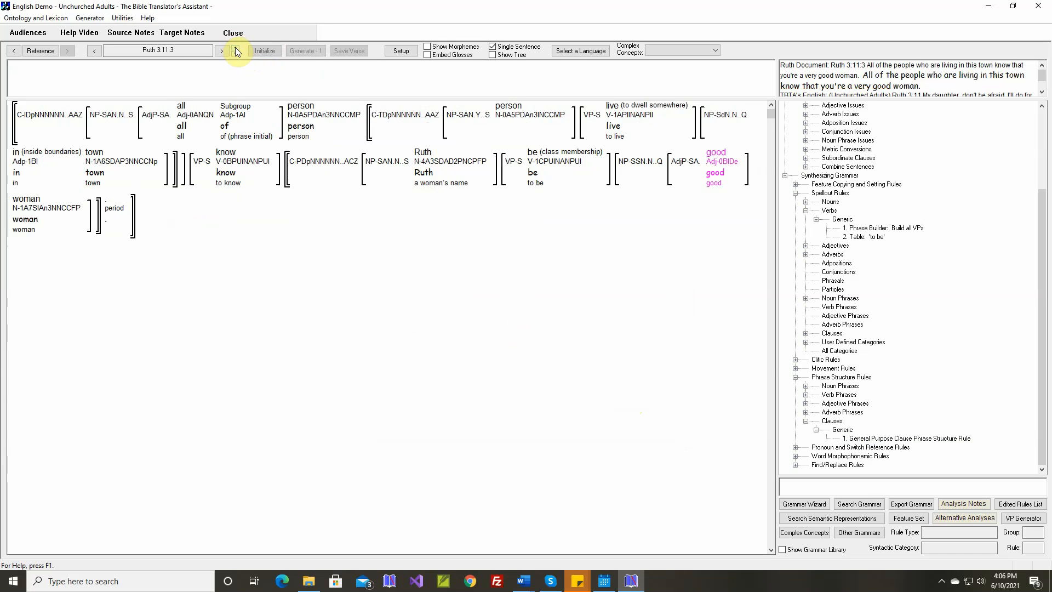
right_click(713, 156)
click(746, 259)
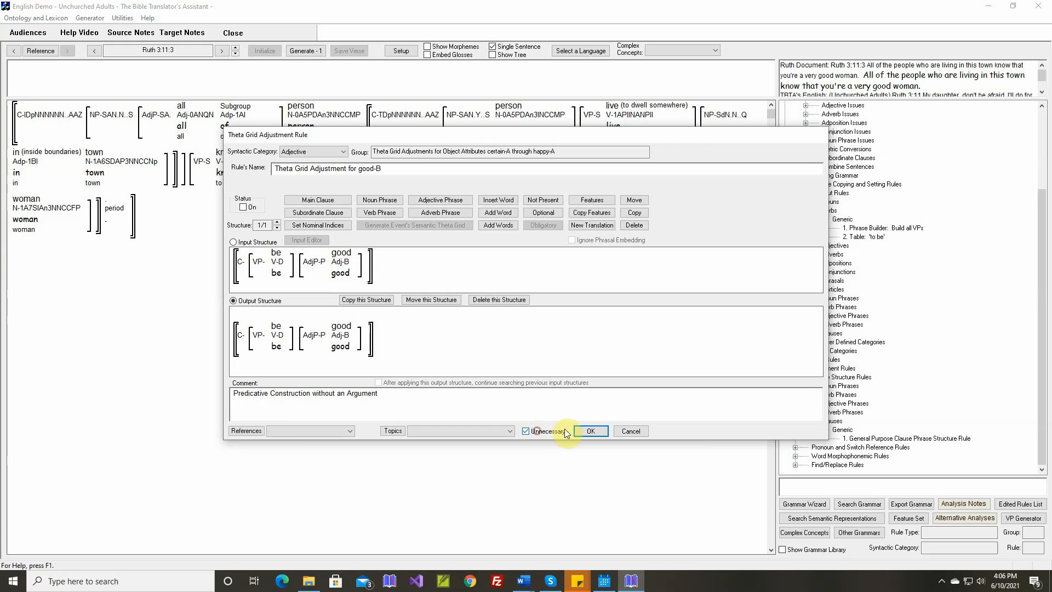
click(589, 430)
click(314, 54)
click(313, 52)
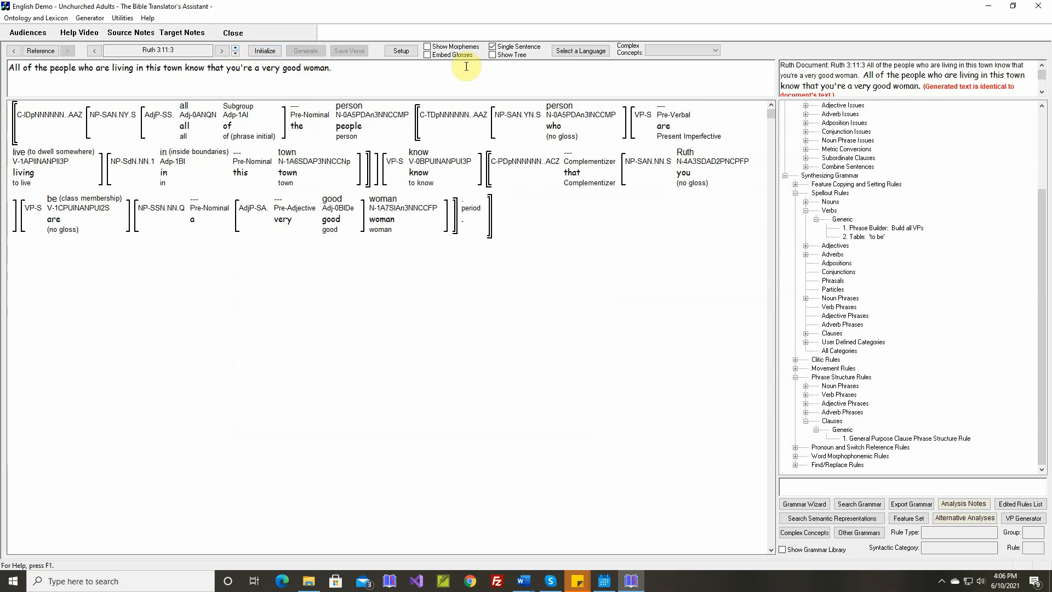
Turn off Single Sentence mode, generate all of Ruth 3:11, and save the verse
click(493, 47)
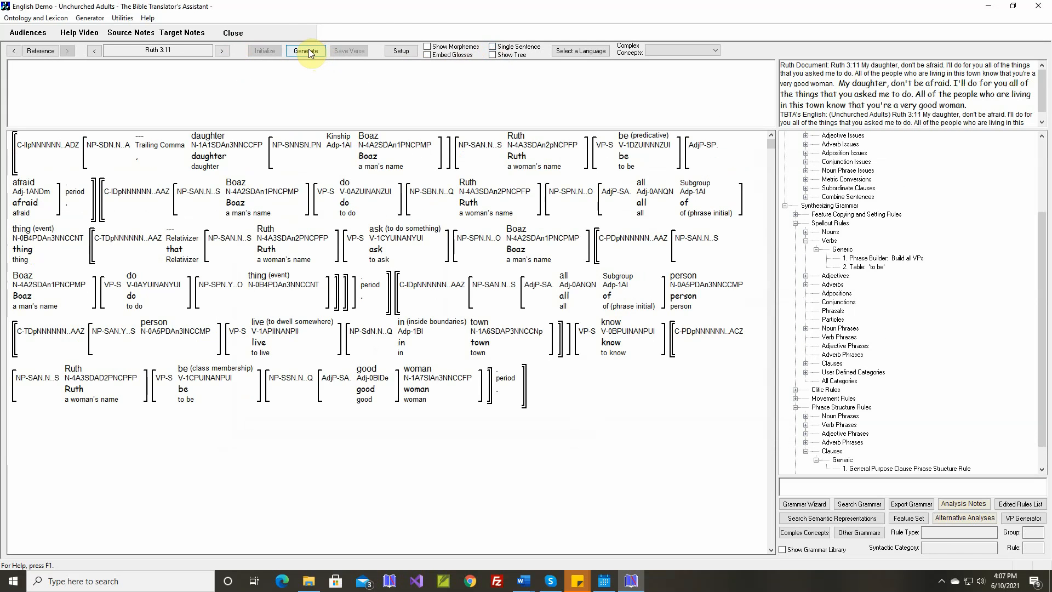
click(308, 50)
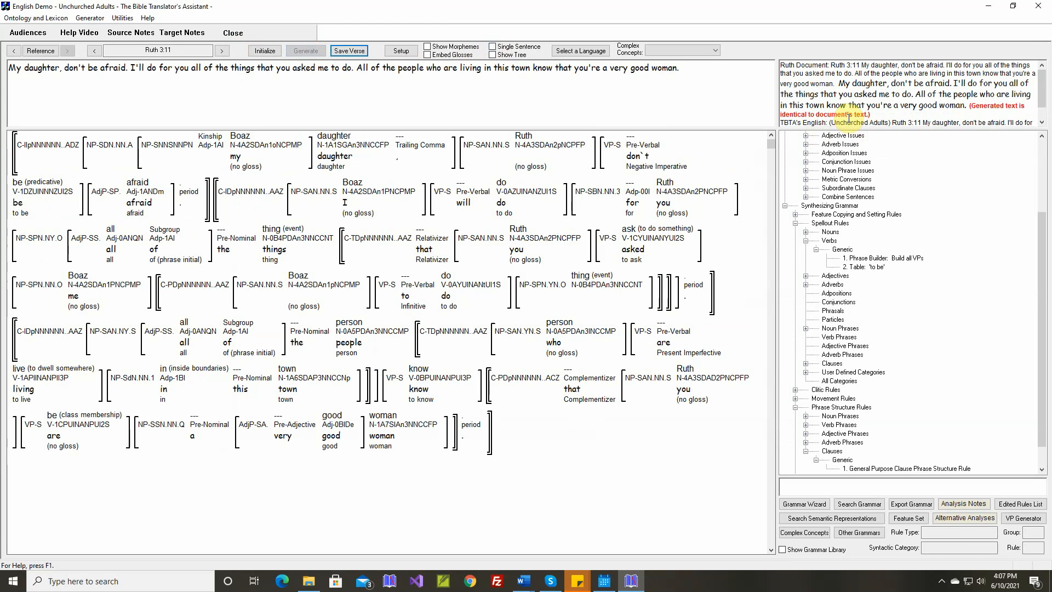
click(348, 53)
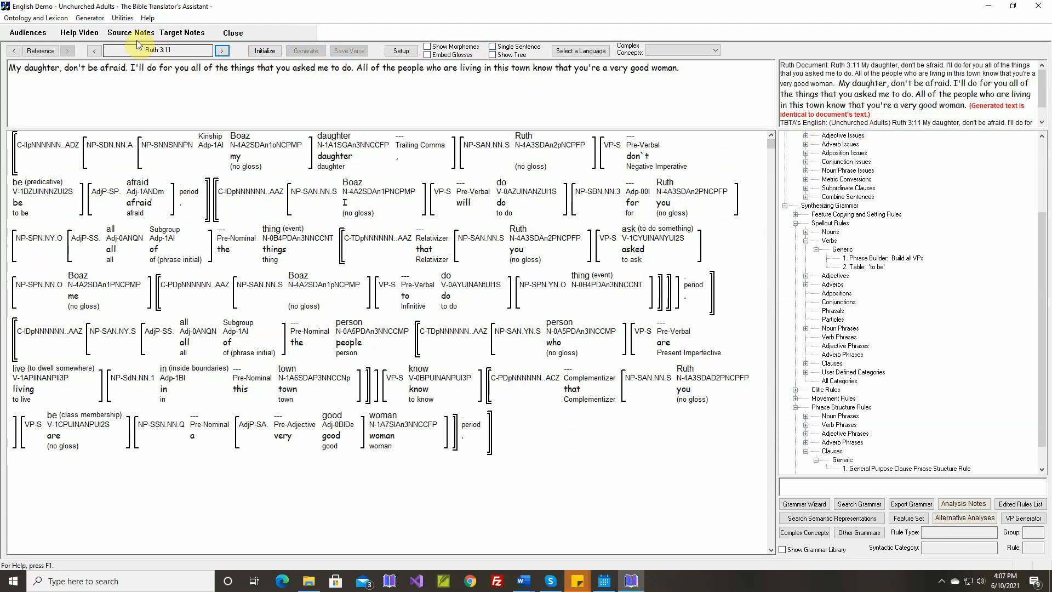
Extend the Bible passage for multiple-text generation to end at Ruth 3:11 and generate all texts, deleting the old verses that have differences
click(90, 18)
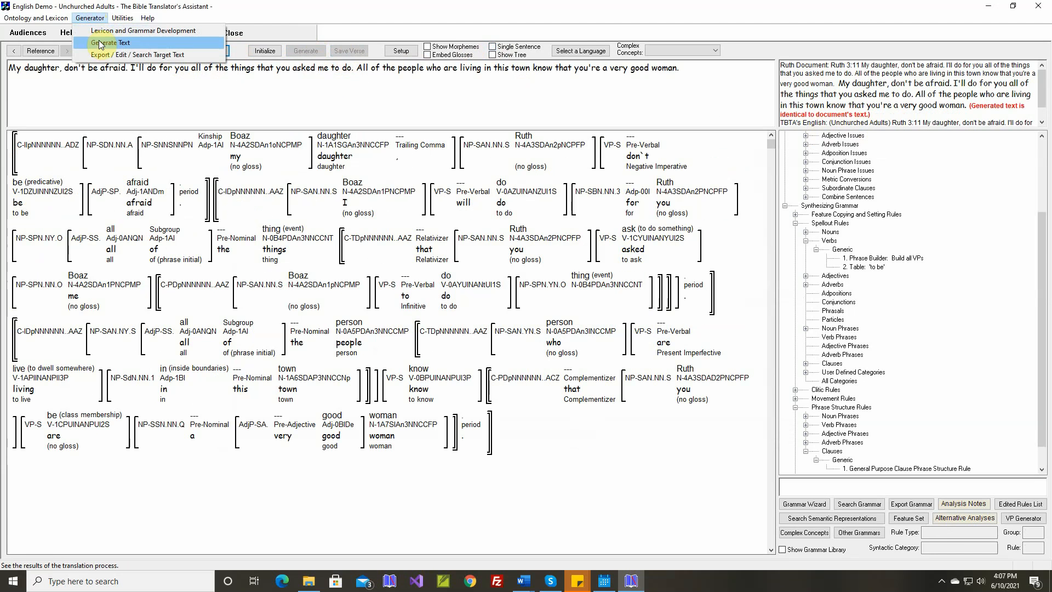
click(99, 41)
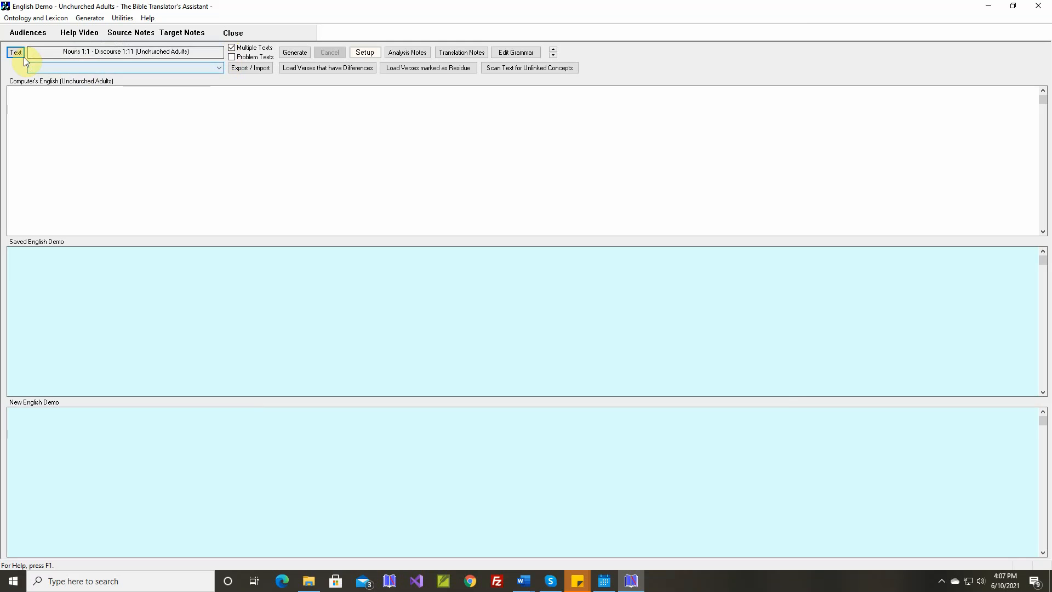
click(23, 56)
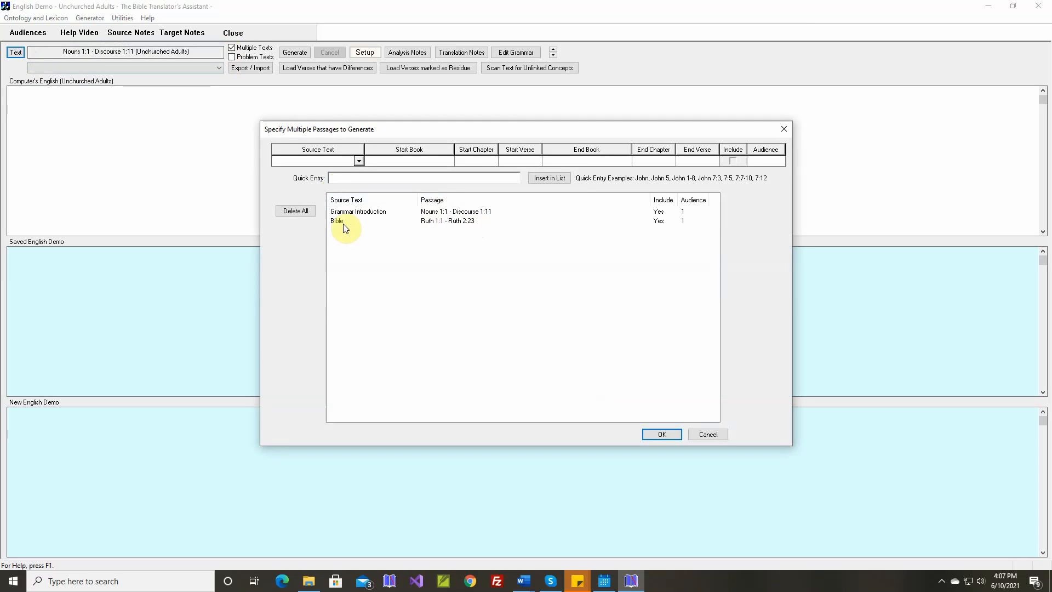
click(343, 225)
click(667, 162)
click(647, 183)
click(713, 162)
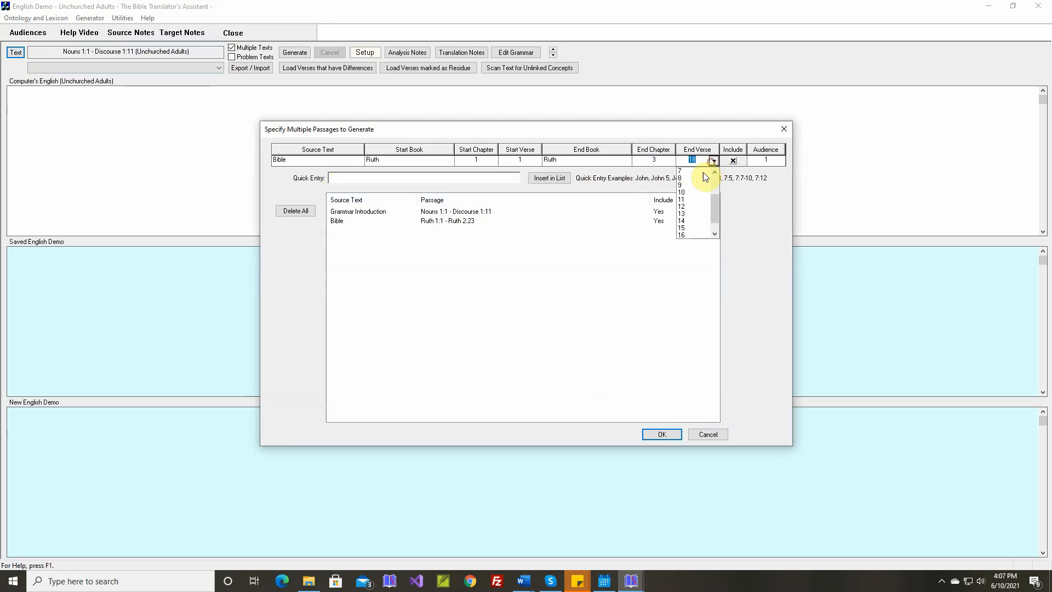
click(690, 204)
click(564, 176)
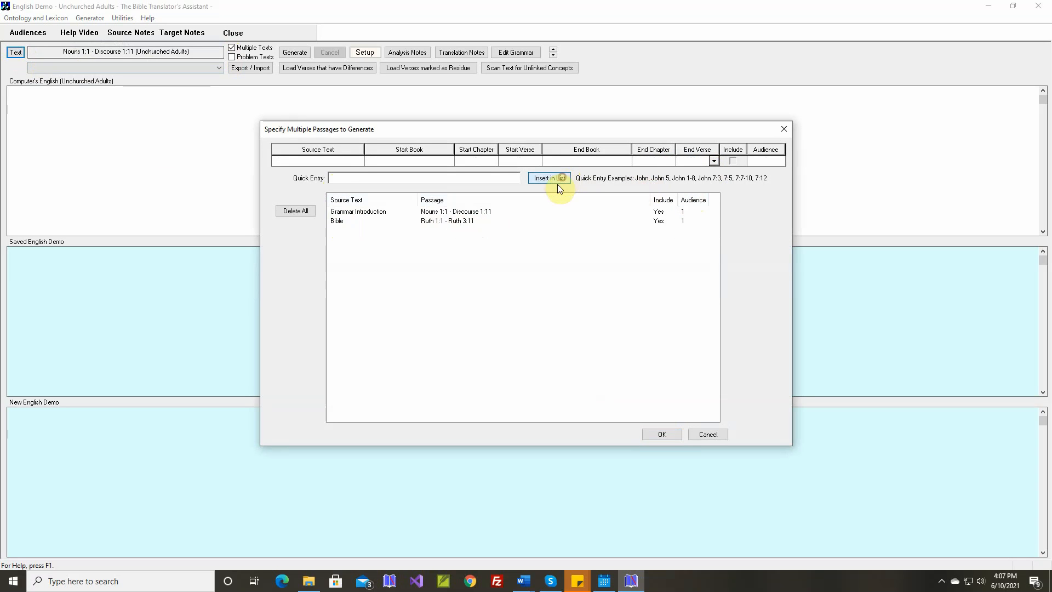
click(662, 435)
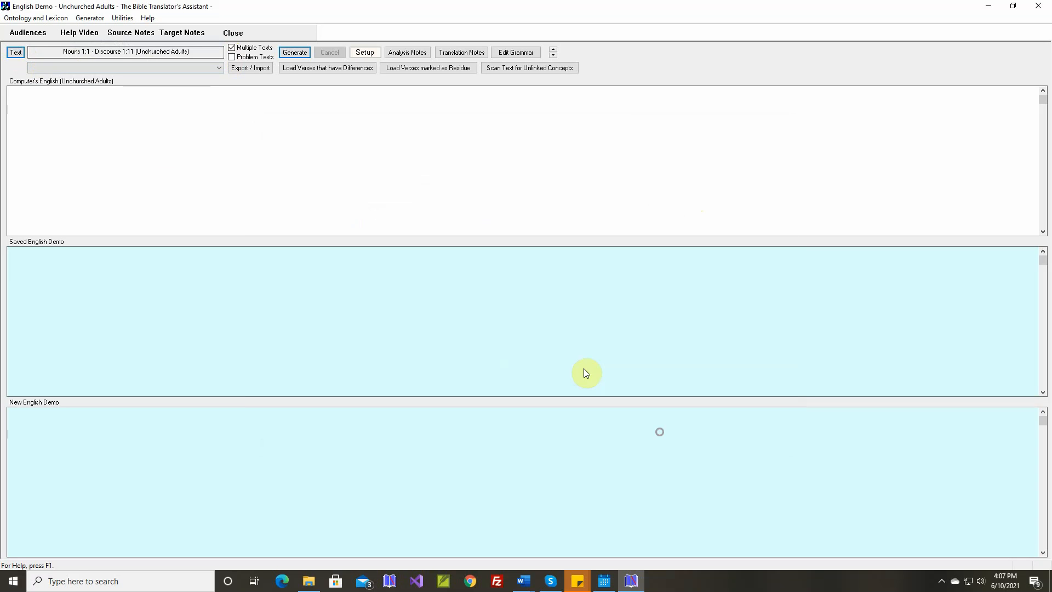
click(294, 53)
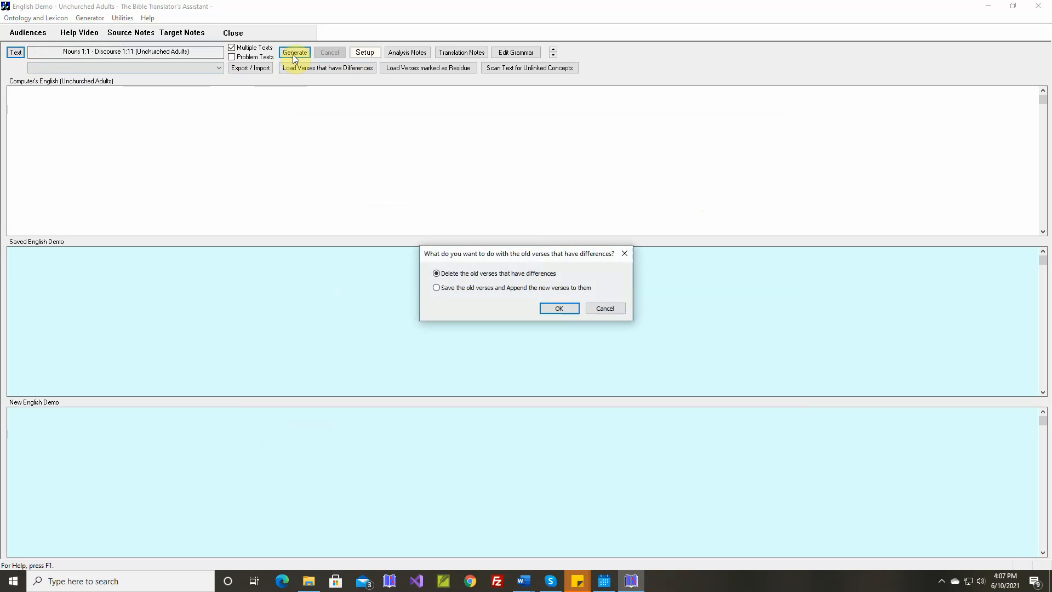
click(560, 308)
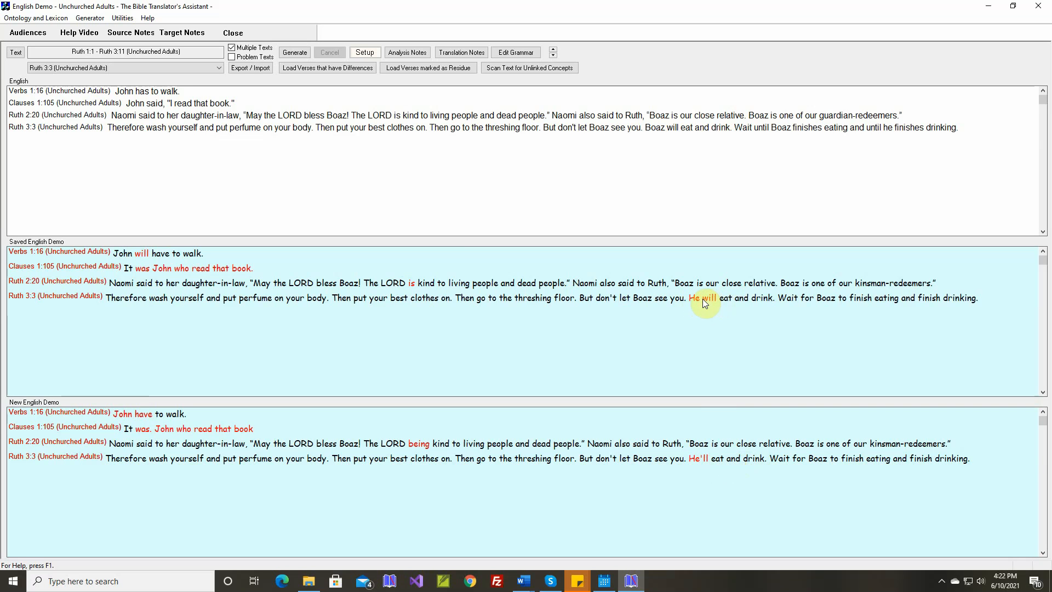
Replace the saved text of Ruth 3:3 with the new text and remove the verse from the list with differences
click(697, 459)
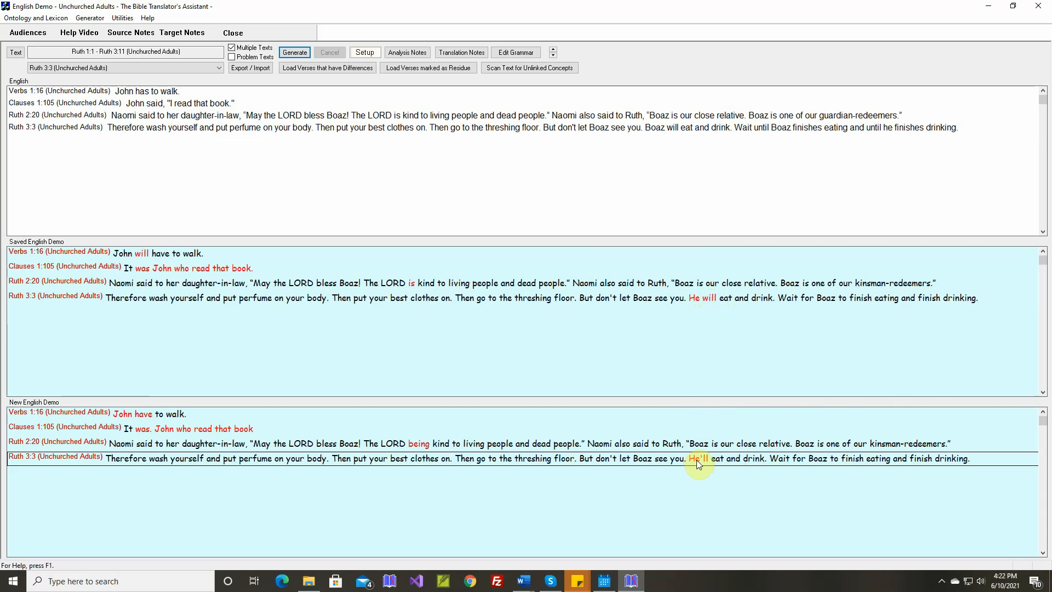
right_click(697, 460)
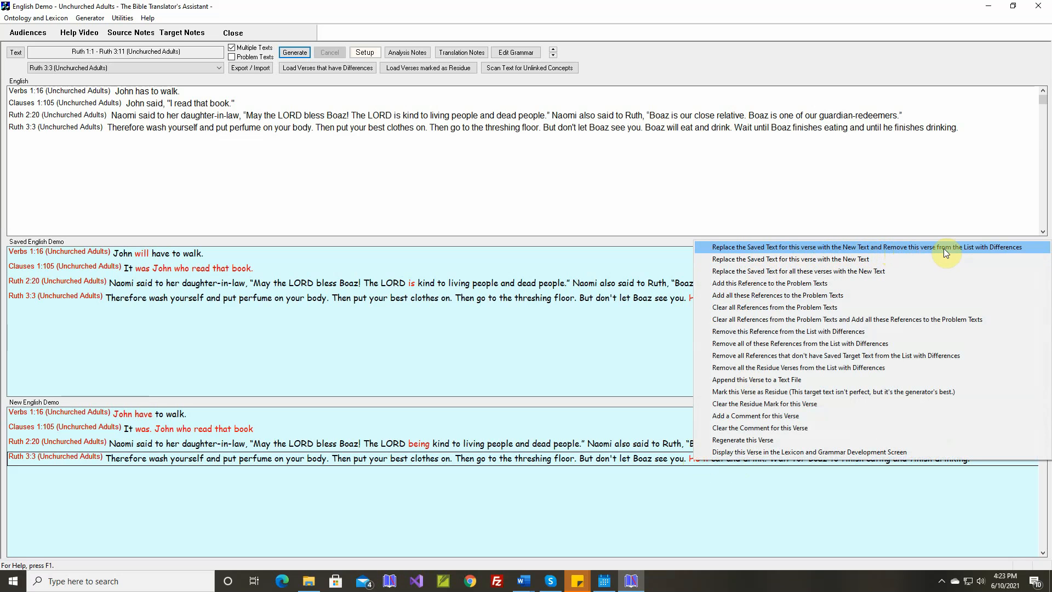
click(882, 247)
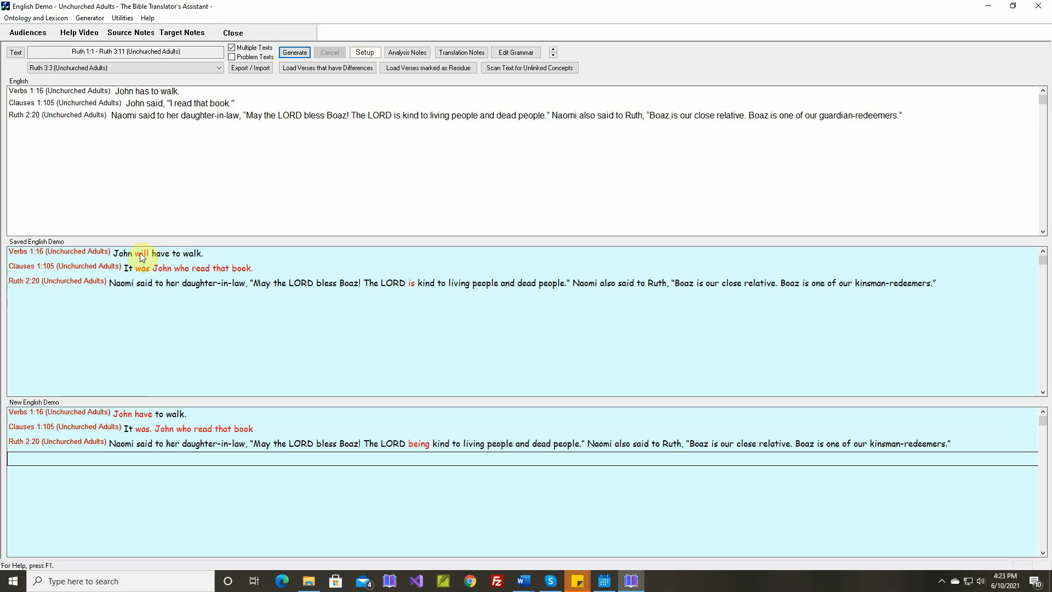
Display Verbs 1:16 from the list with differences in the Lexicon and Grammar Development screen and generate it
right_click(152, 418)
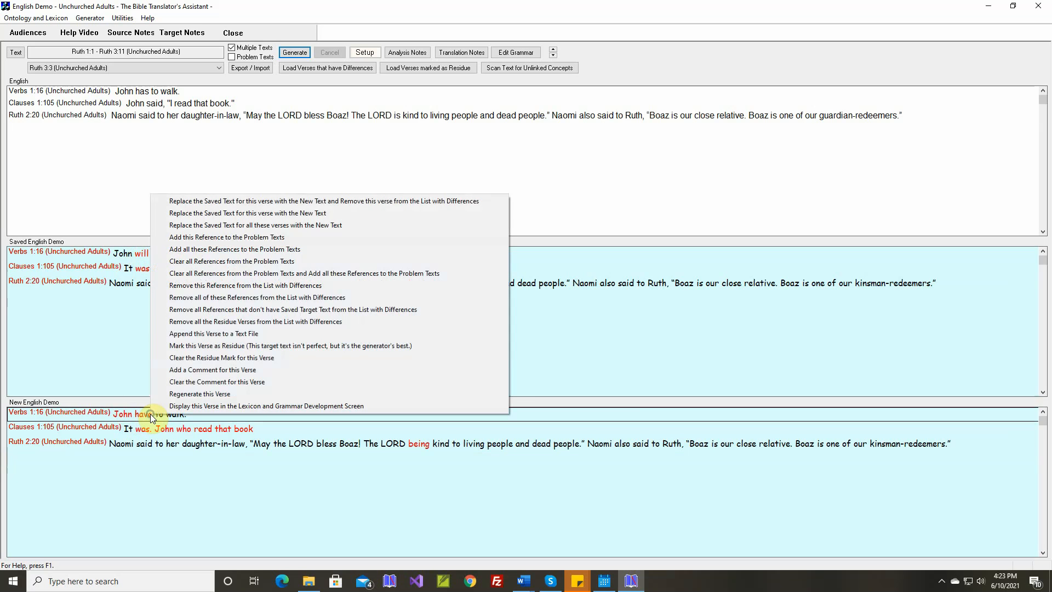
click(291, 406)
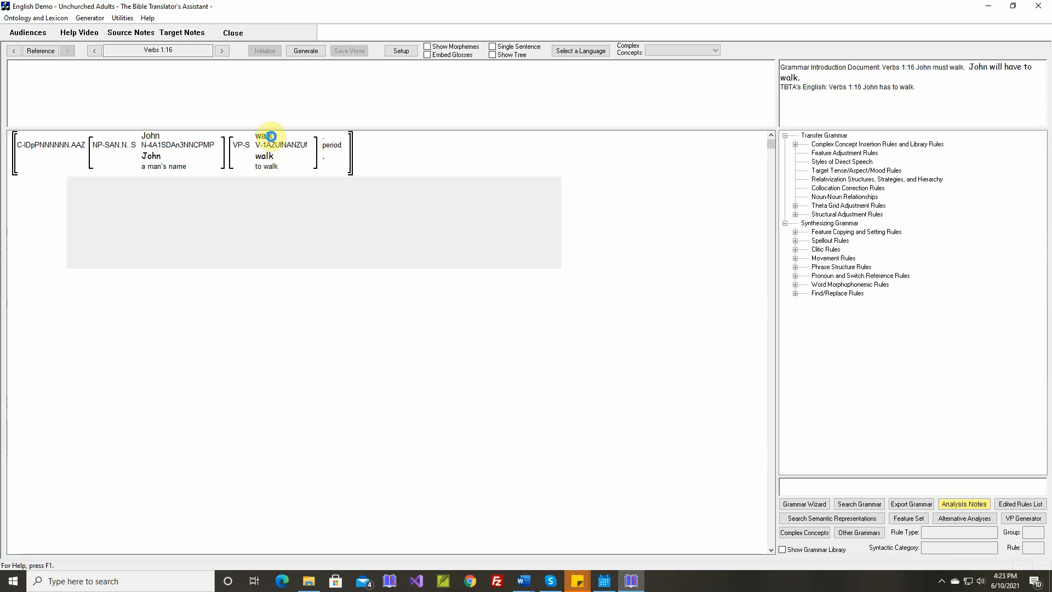
click(309, 51)
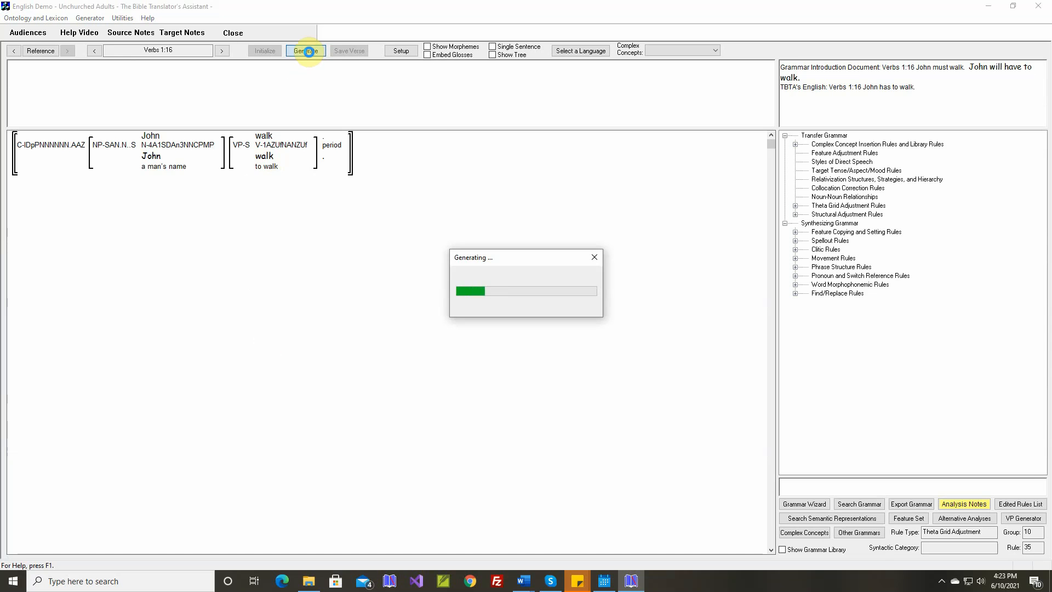
Open the "Build all VPs" spellout rule applied to "have to" and find the "Future, 'must' Obligation" row in layer 3
mouse_move(284, 160)
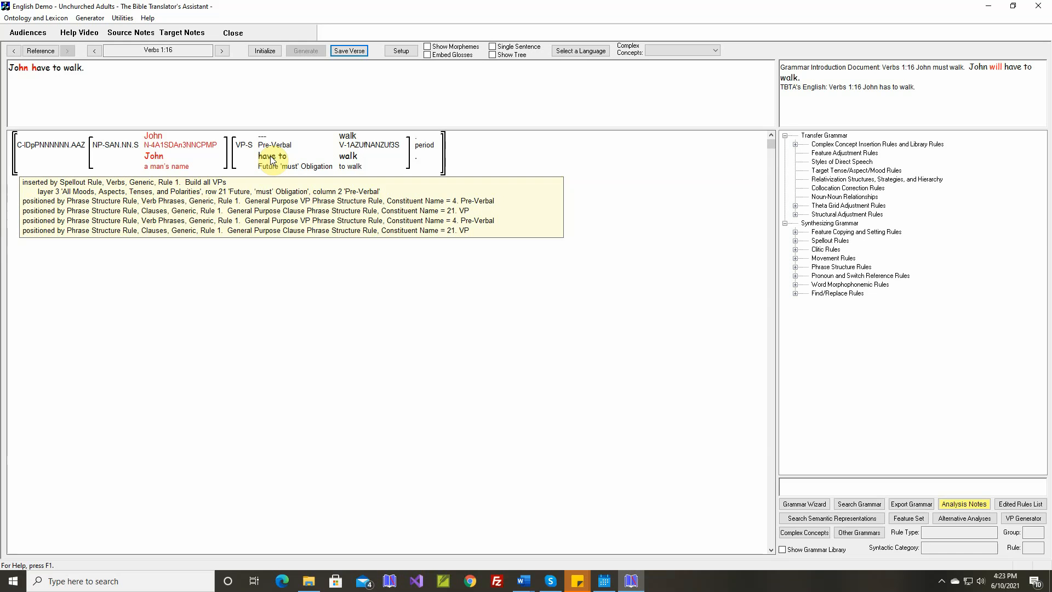
right_click(271, 159)
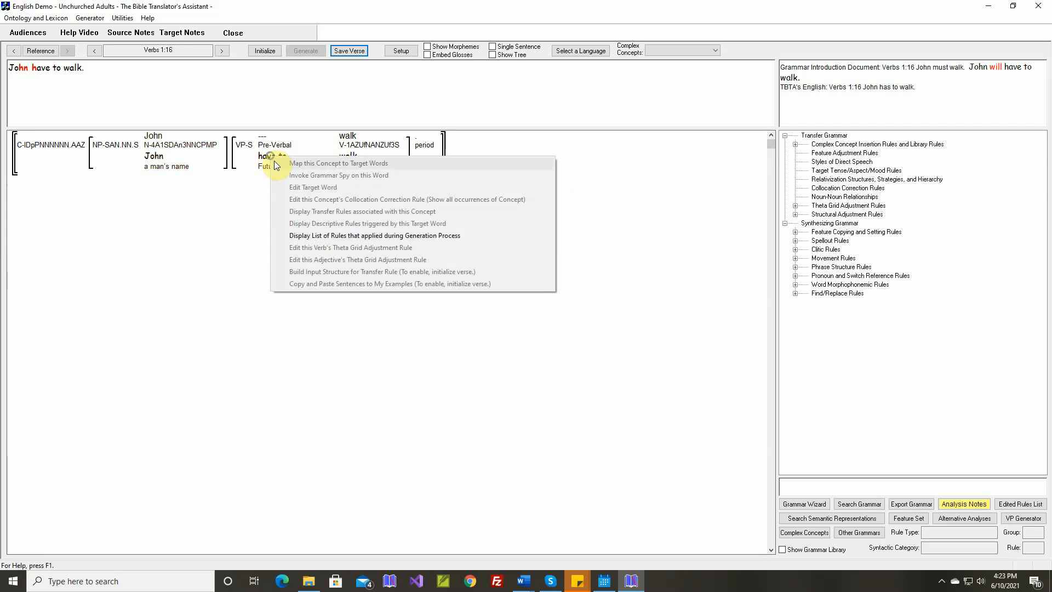
click(301, 238)
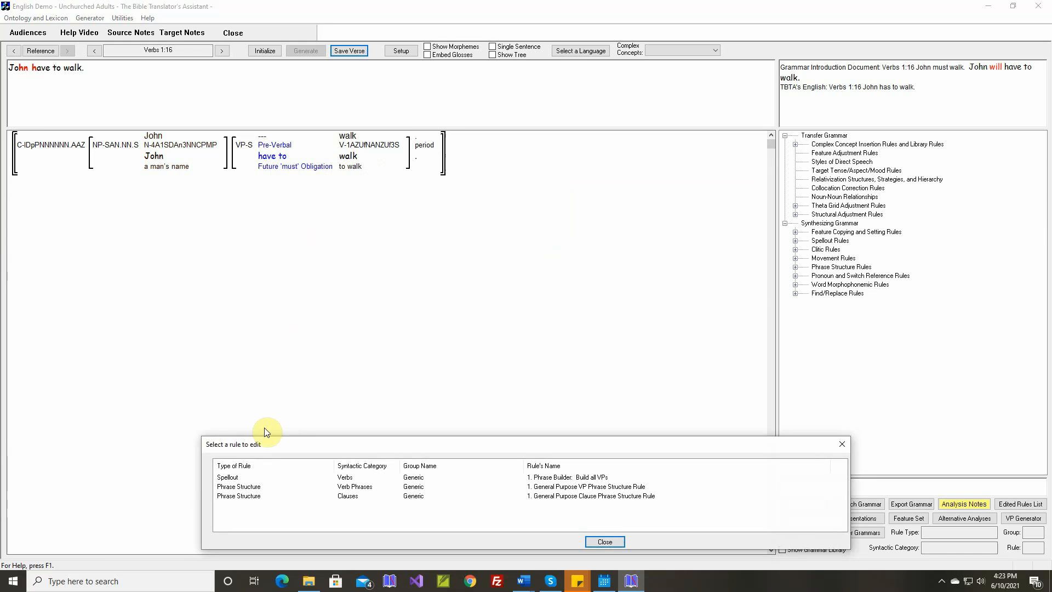
double_click(230, 477)
click(289, 334)
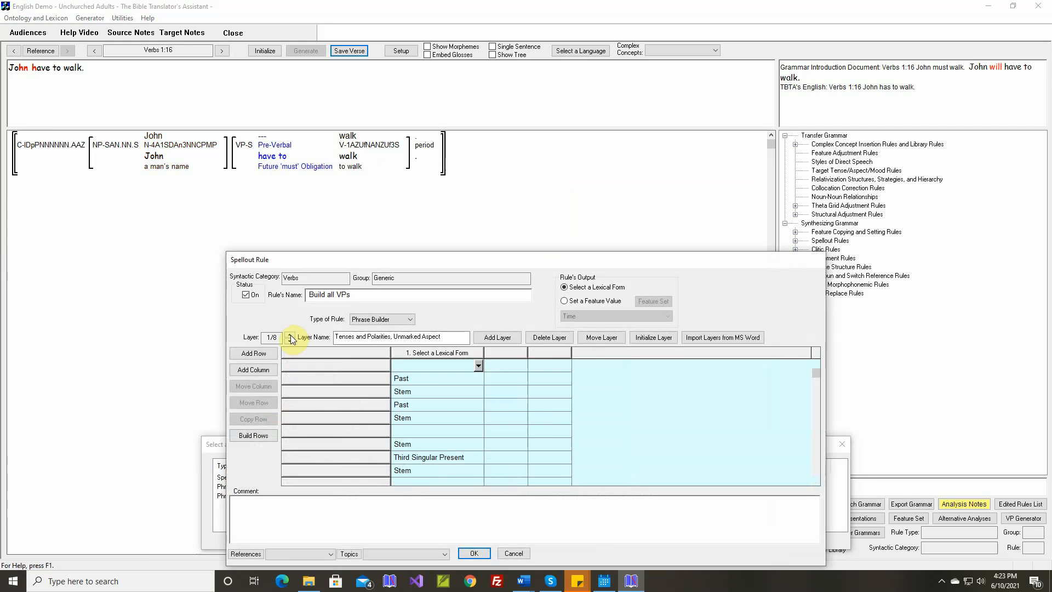
click(289, 334)
scroll(443, 438, down, 2)
scroll(442, 438, down, 3)
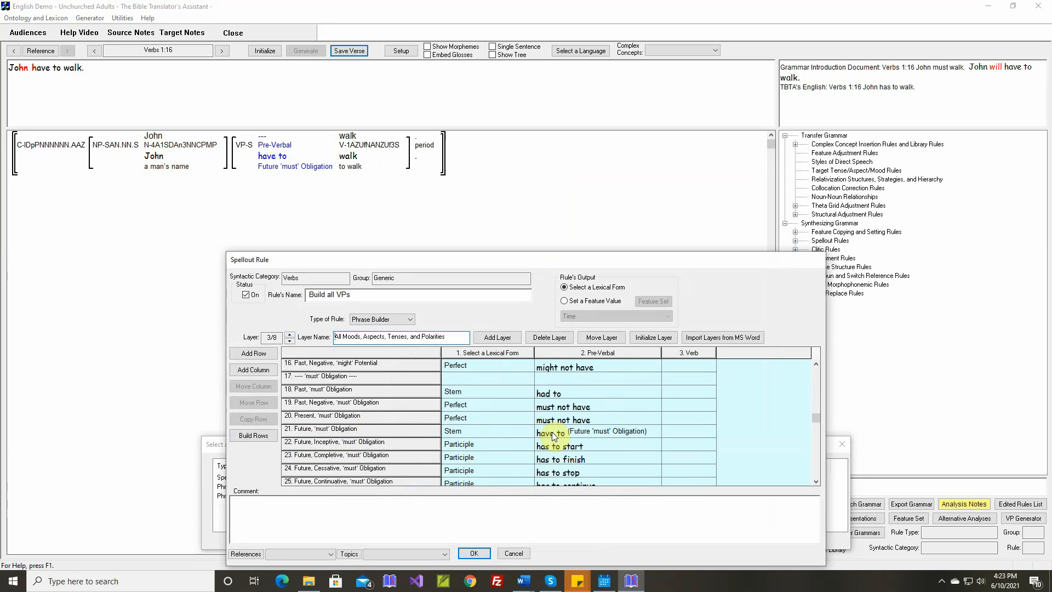
Copy the "Future, 'must' Obligation" row and name the copy "Third Singular Future, 'must' Obligation"
click(406, 431)
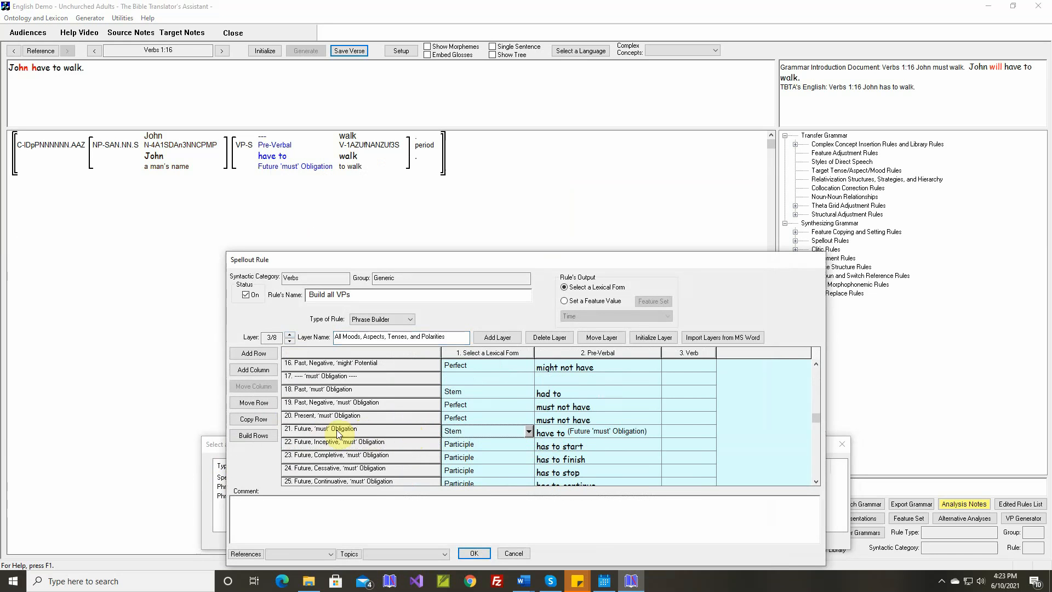
click(254, 420)
click(556, 439)
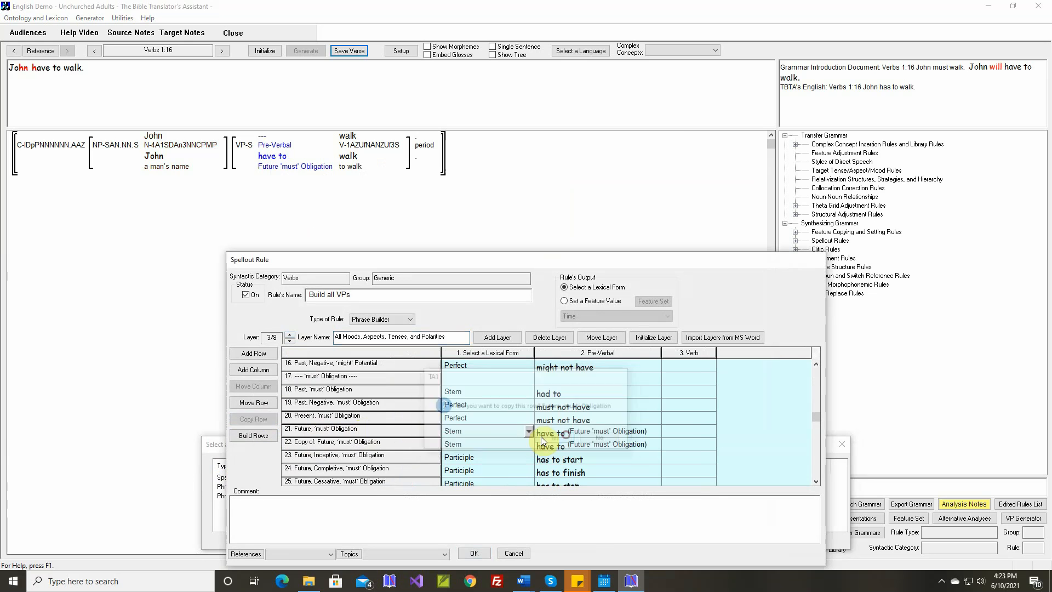
double_click(373, 443)
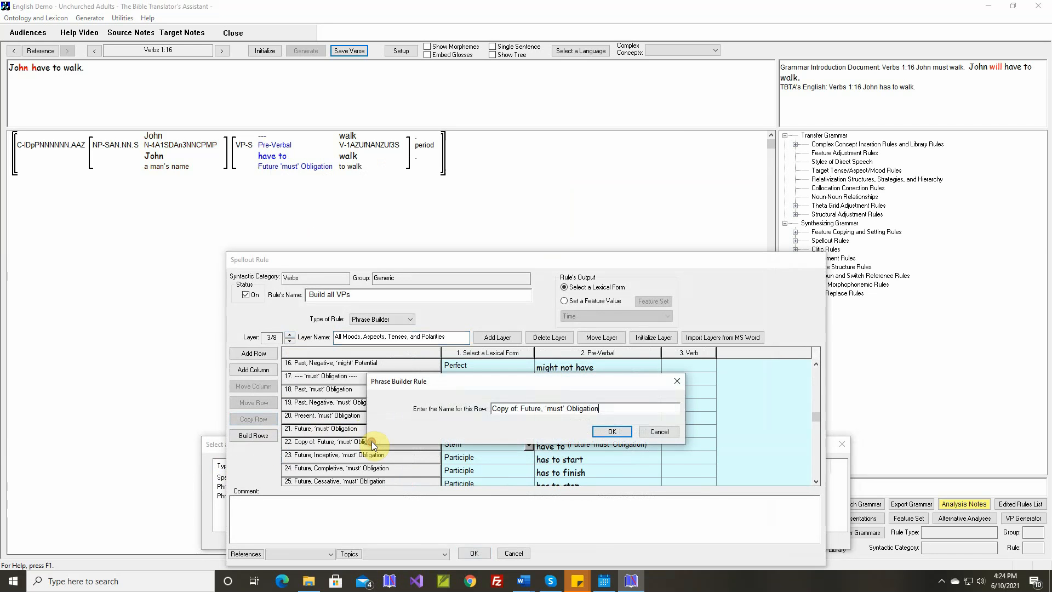
key(Delete)
key(Delete)
key(Delete)
key(Delete)
key(Delete)
key(Delete)
key(Delete)
key(Delete)
key(Delete)
text(Third Singu)
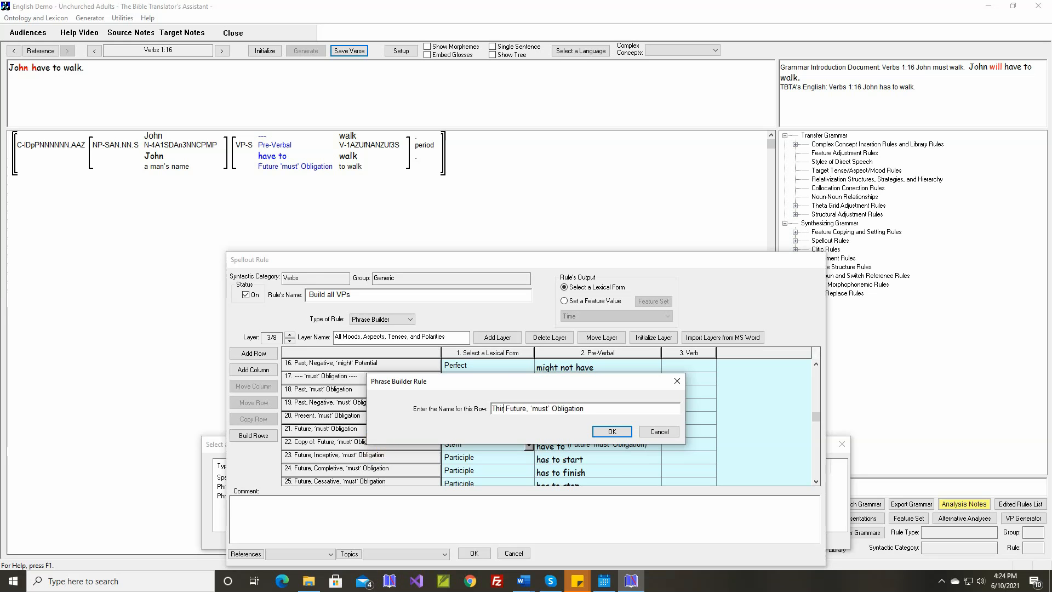
text(lar)
click(612, 431)
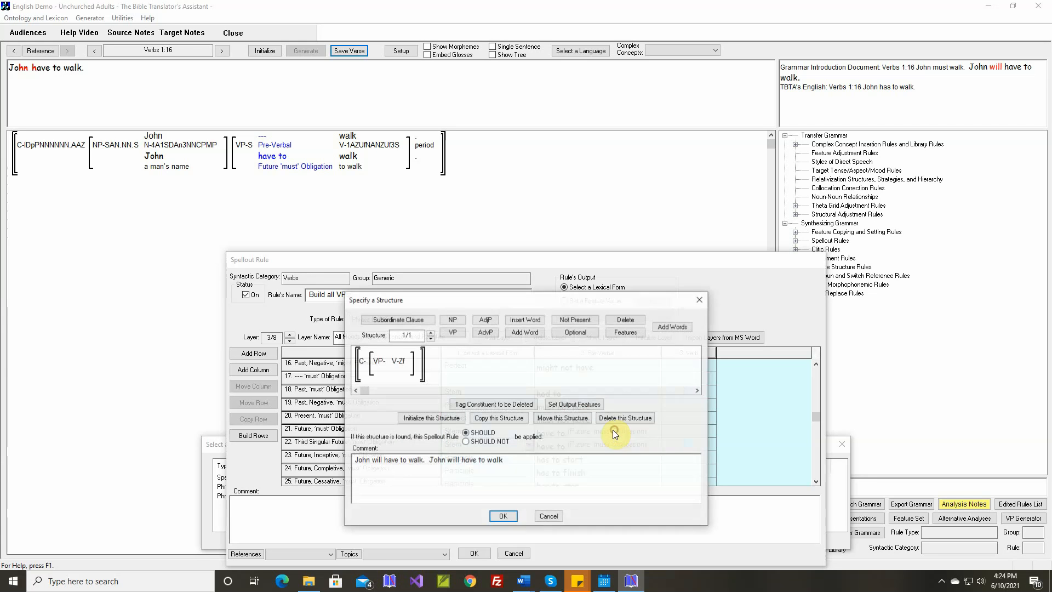
In the copied row's structure, set the verb's Person of Subject to Third and Number of Subject to Singular
double_click(399, 362)
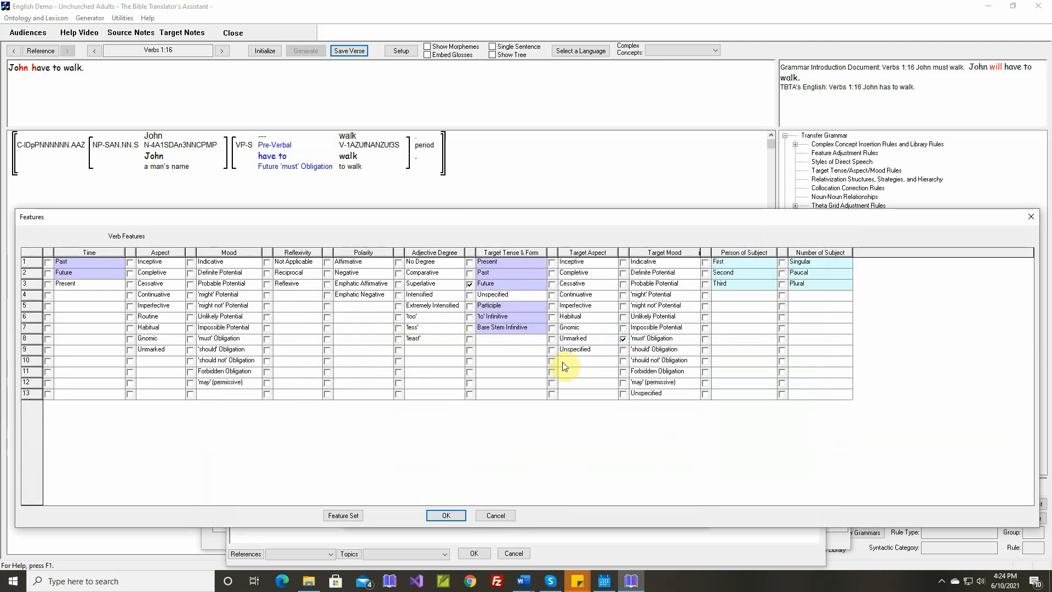
click(705, 284)
click(782, 262)
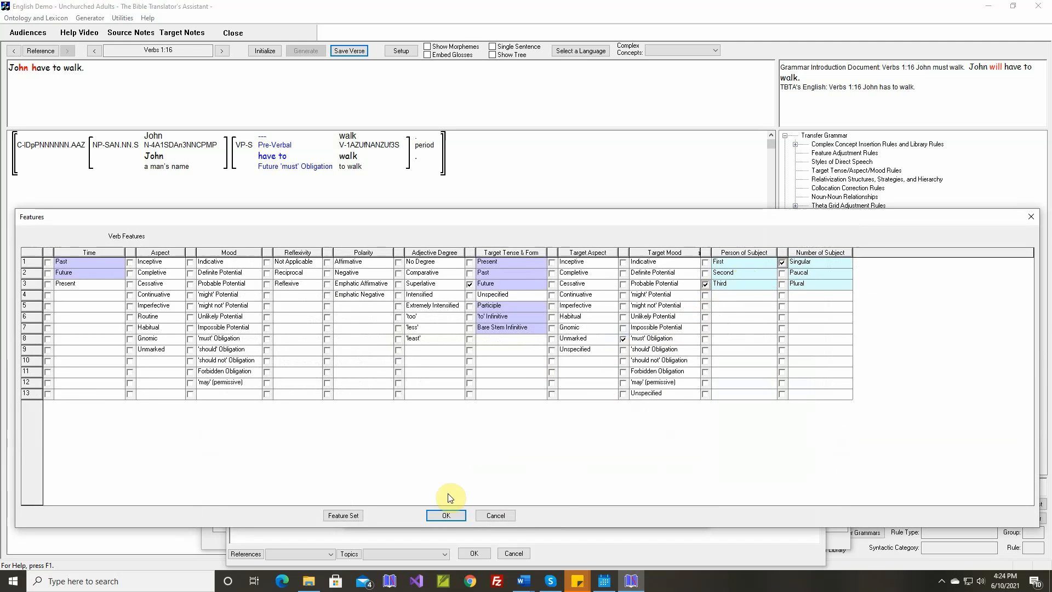
click(447, 517)
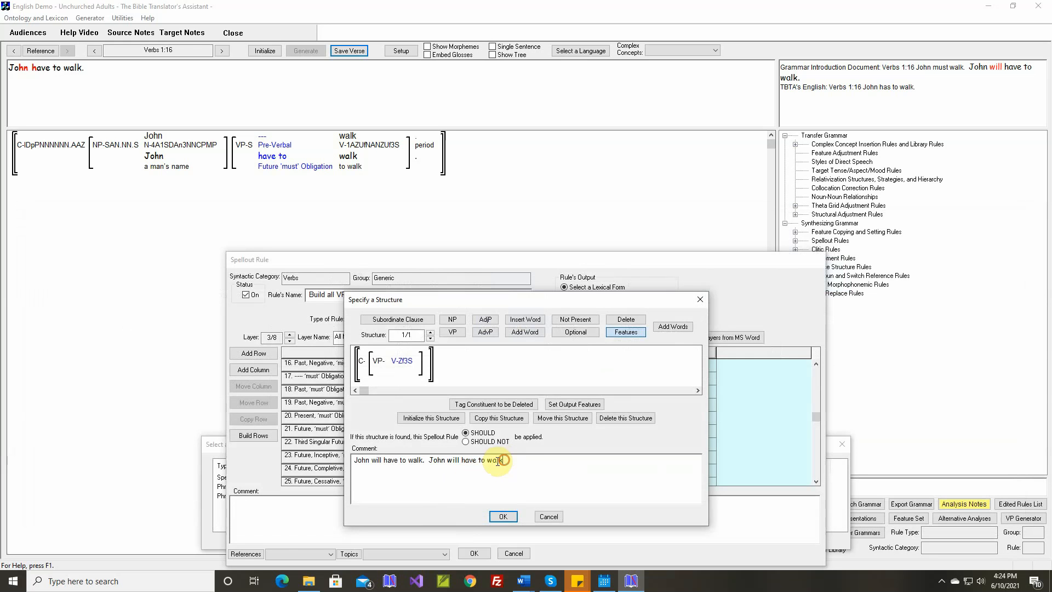
Replace the structure's comment with "Verbs 1:16 John has to walk. John has to walk." and save the structure
drag(502, 460, 327, 470)
key(Delete)
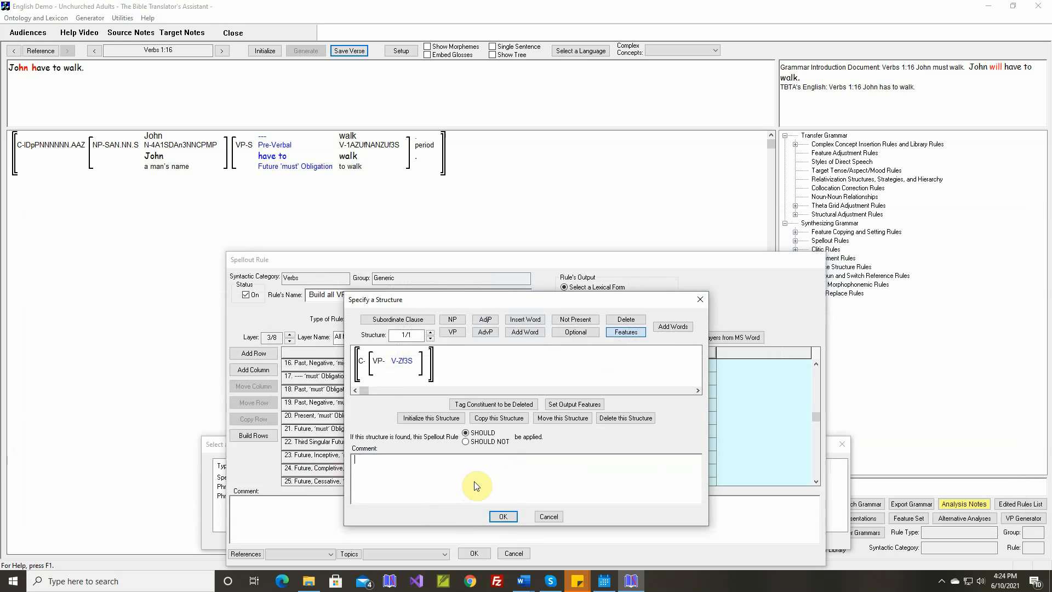
right_click(494, 455)
click(502, 461)
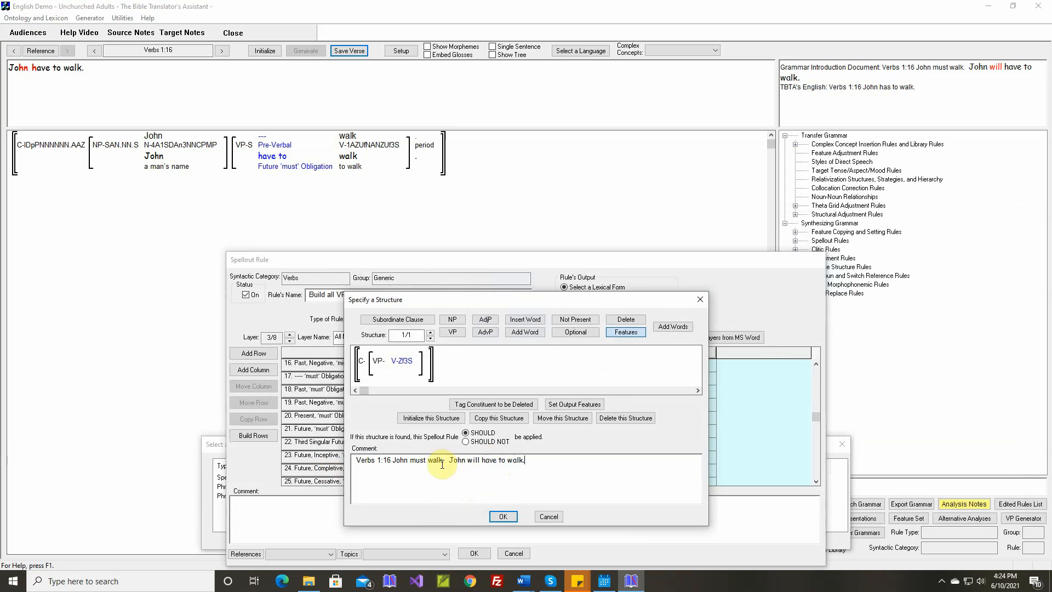
double_click(469, 459)
key(Delete)
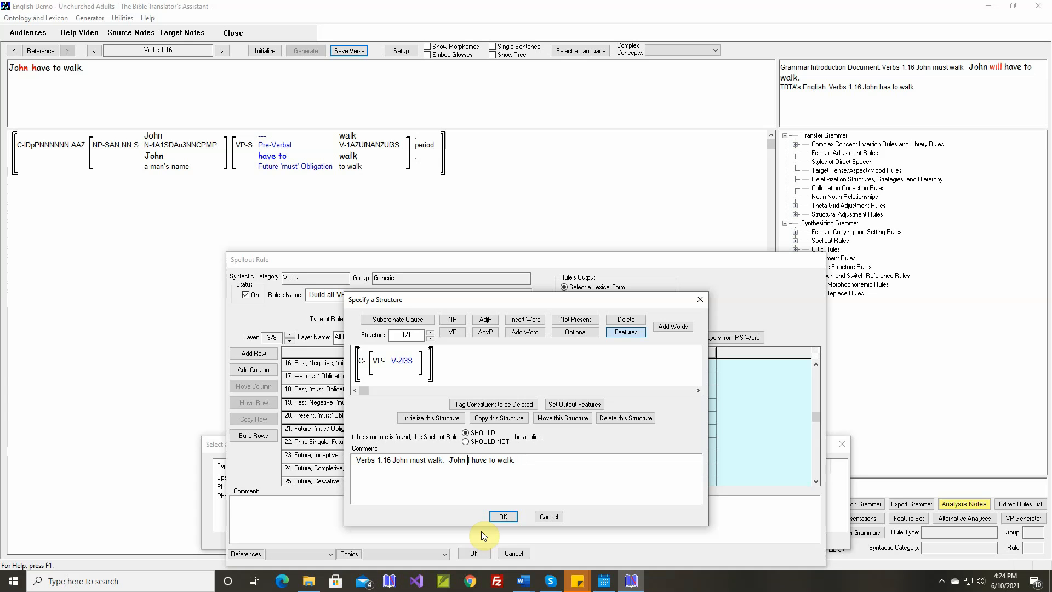
key(Delete)
key(Delete)
key(Delete)
text(s)
key(Delete)
key(Delete)
key(Delete)
key(Delete)
key(Delete)
text(has to)
click(503, 517)
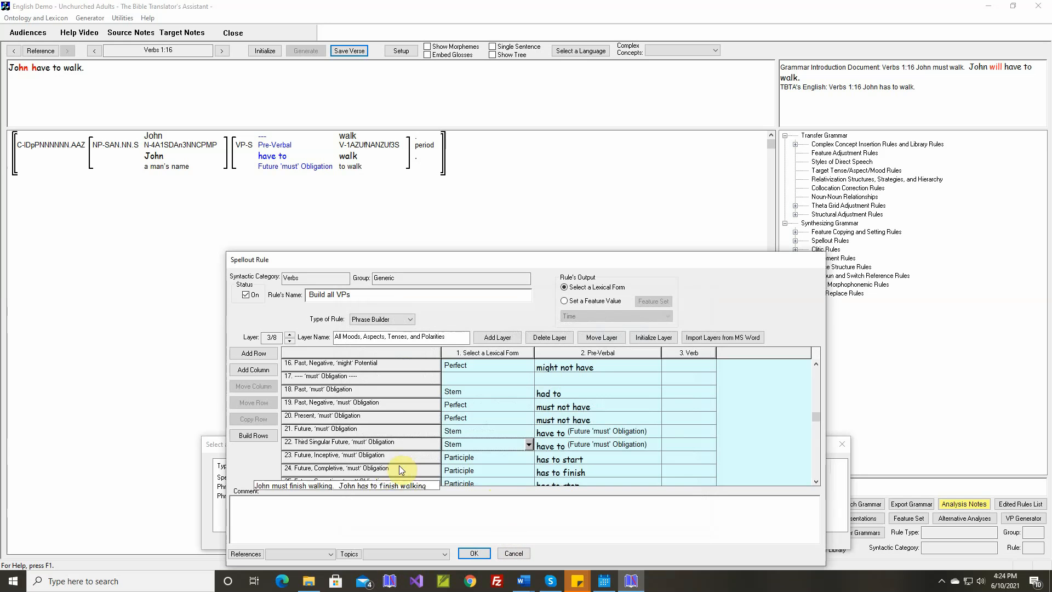
mouse_move(375, 447)
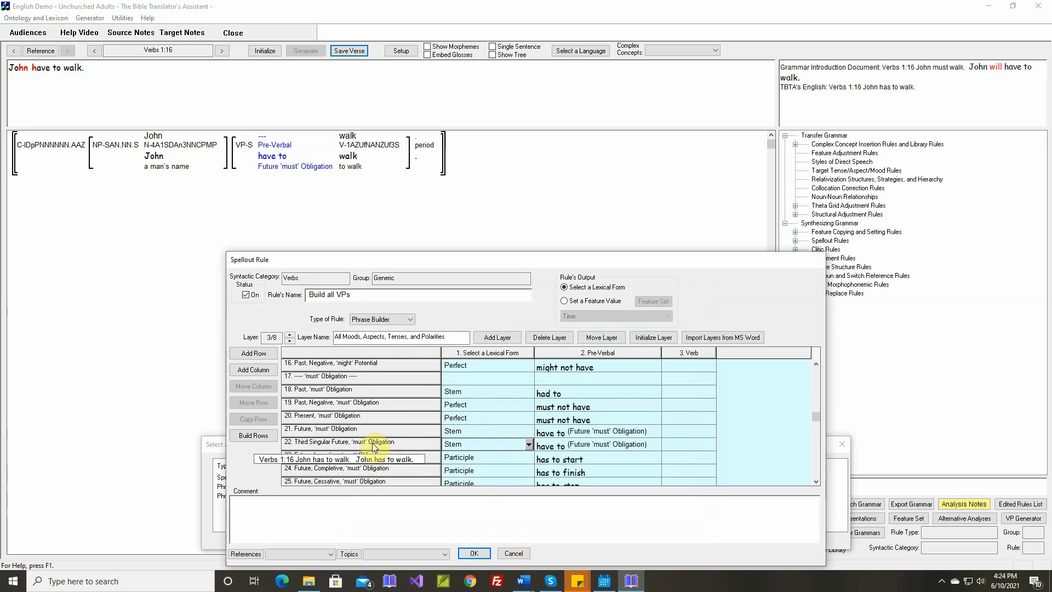
Change the Pre-Verbal morpheme in the "Third Singular Future, 'must' Obligation" row to "has to", glossed "Third Singular Future 'must' Obligation"
double_click(554, 445)
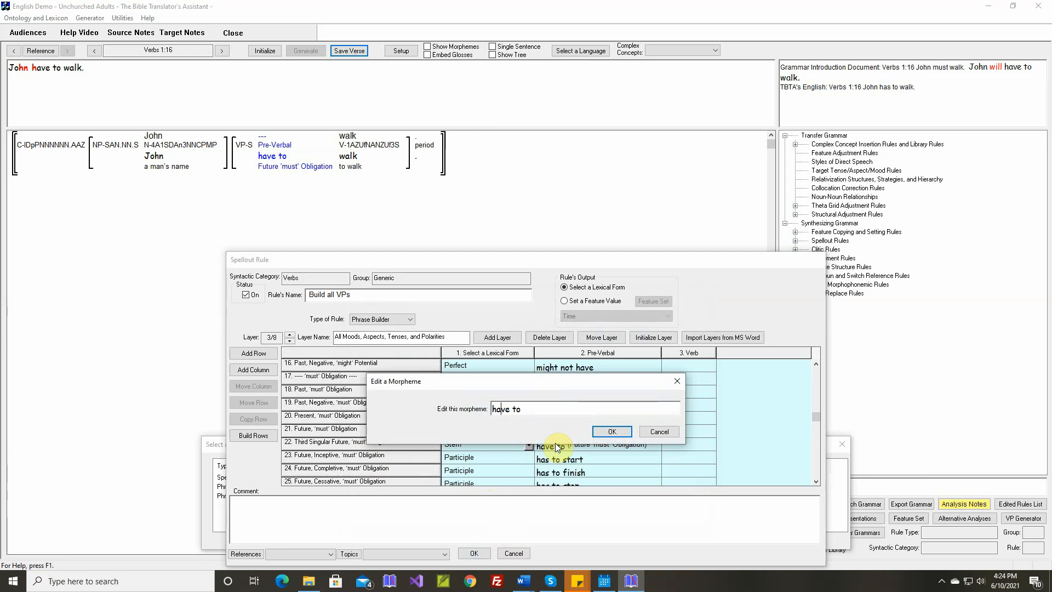
key(Delete)
key(BackSpace)
text(s)
click(611, 432)
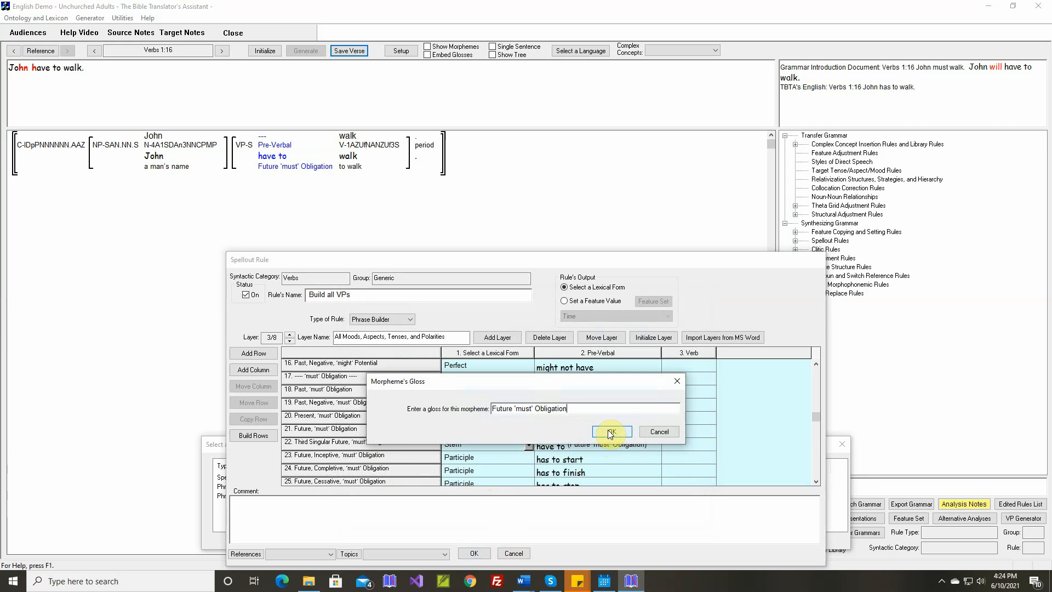
text(Third Singula)
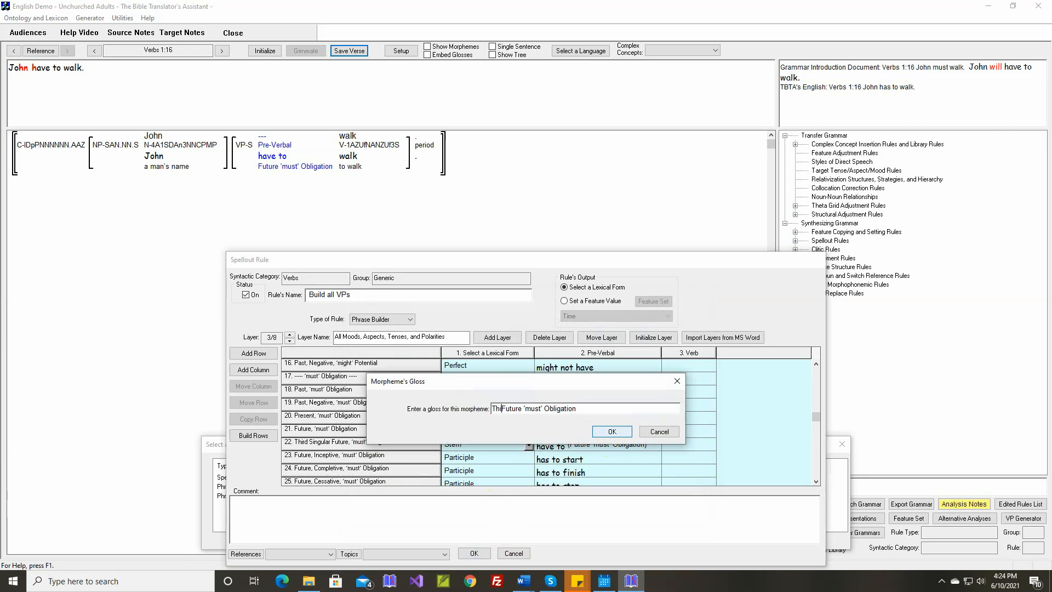
text(r)
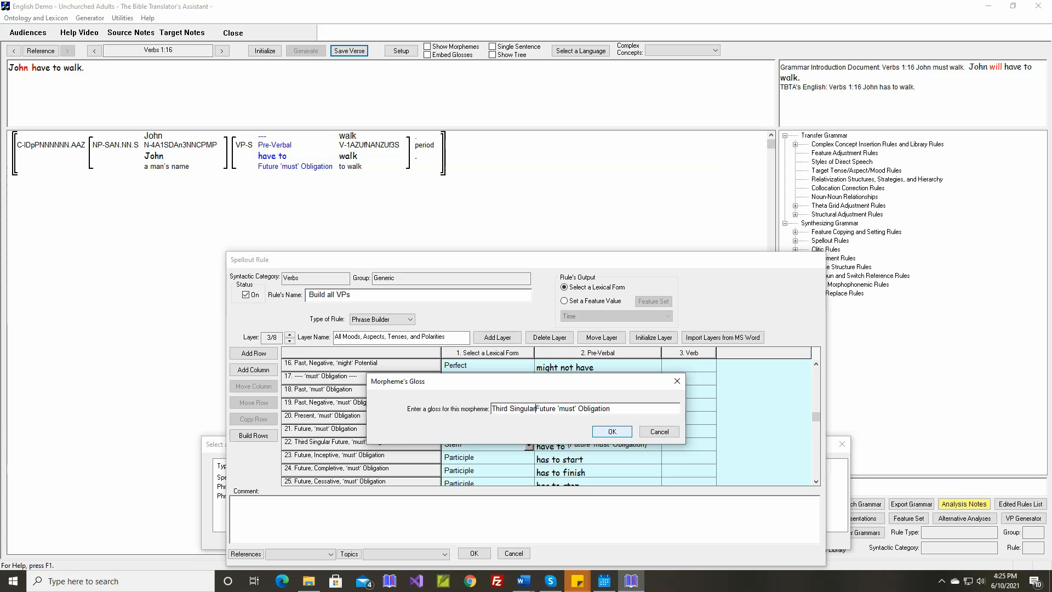
click(626, 434)
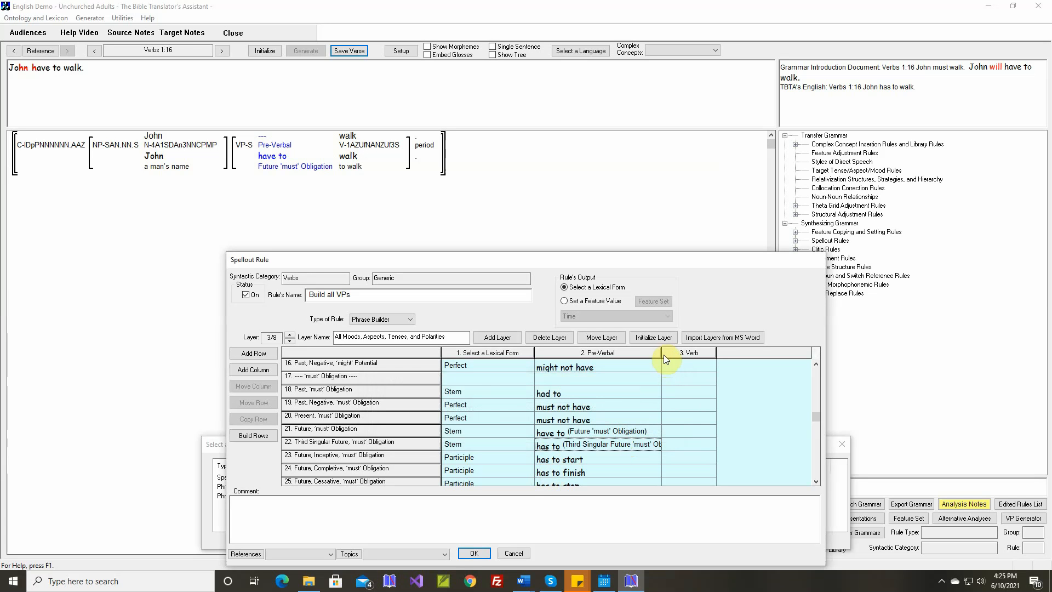
Widen the Pre-Verbal column to fit the new gloss and save the "Build all VPs" spellout rule
drag(662, 353, 702, 353)
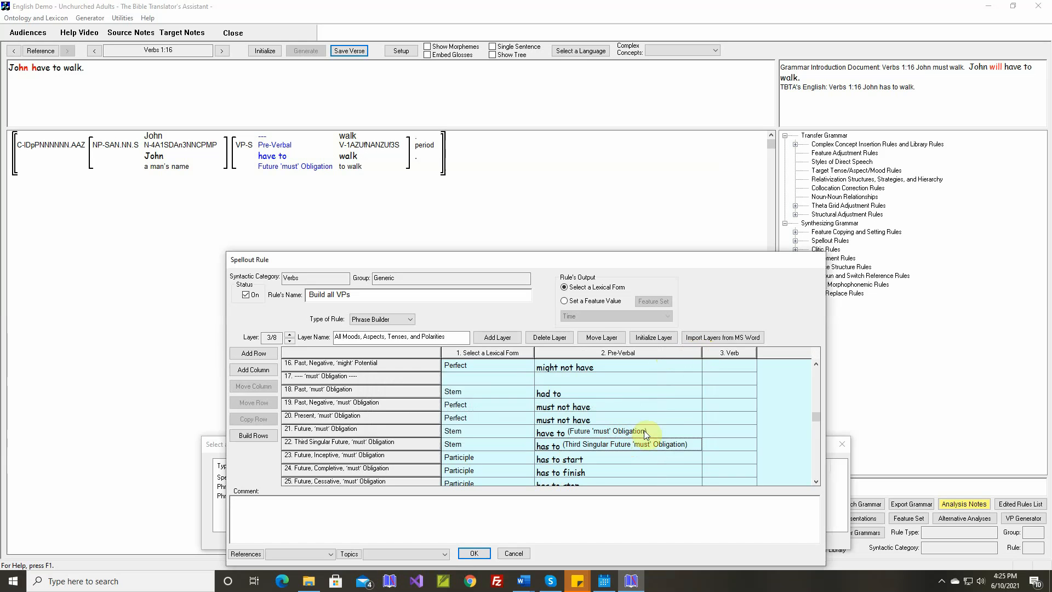
click(476, 554)
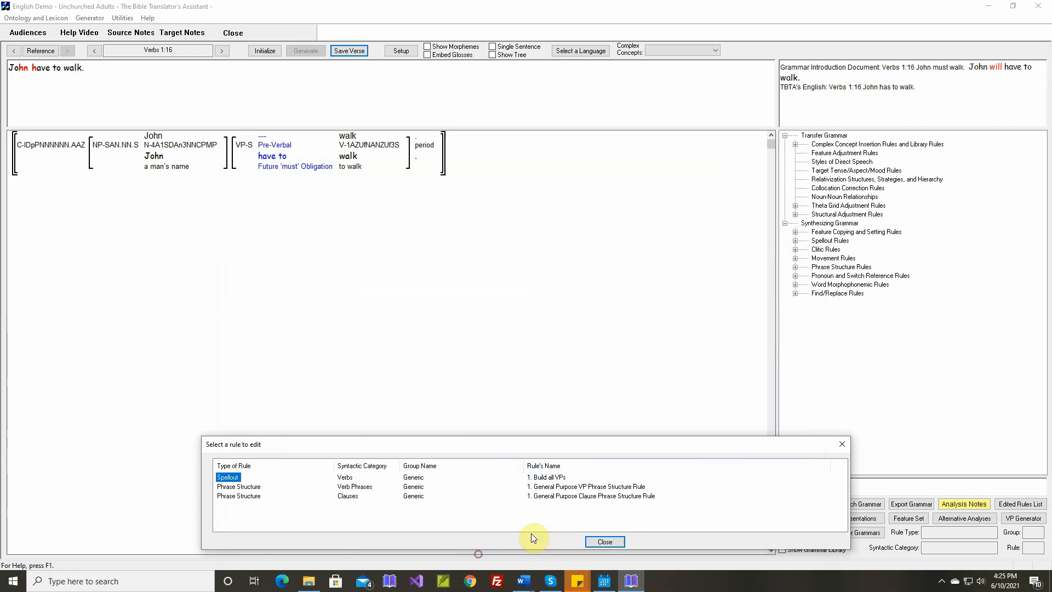
click(597, 540)
Initialize and regenerate Verbs 1:16 with the edited rule, and save the verse
click(270, 52)
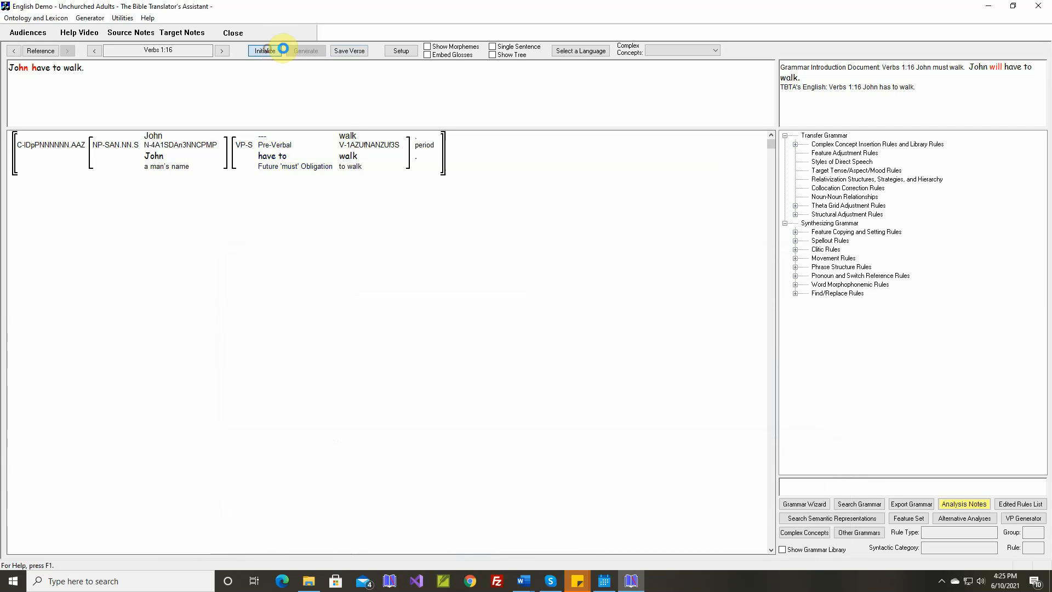
click(307, 49)
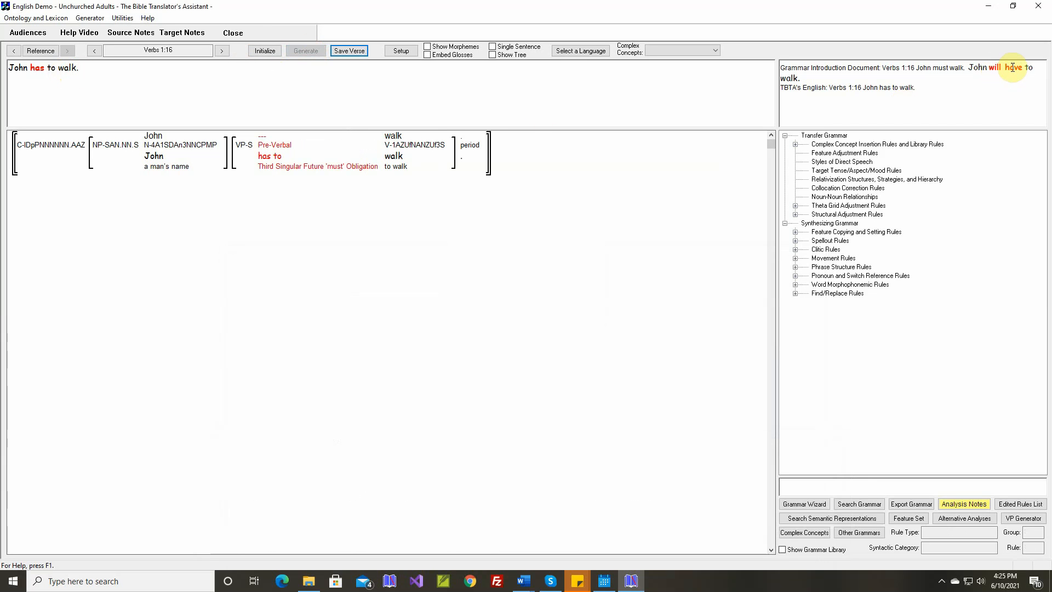
click(352, 61)
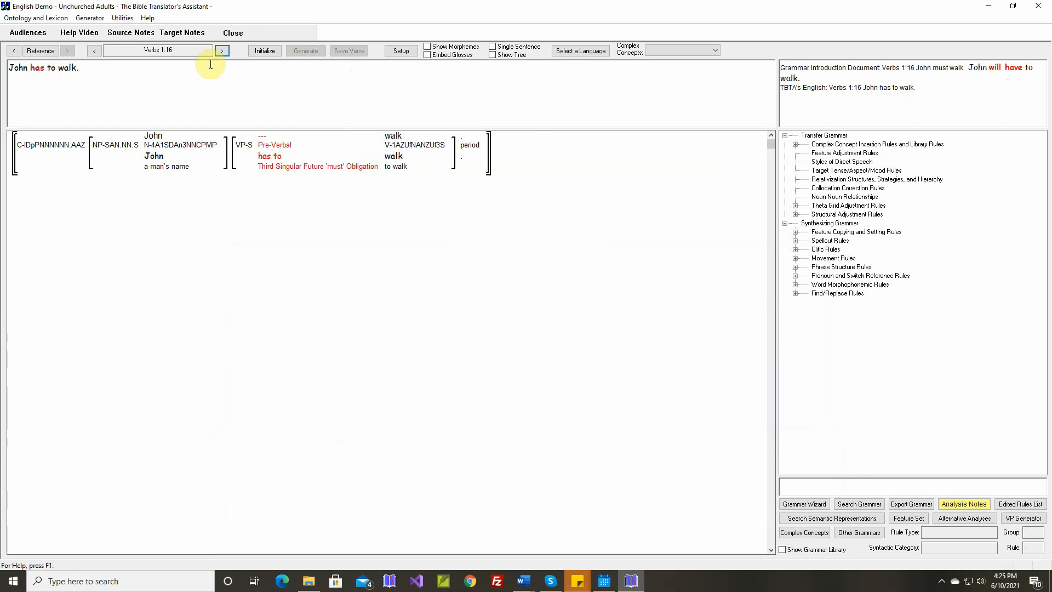
Return to the comparison of saved and new texts and remove Verbs 1:16 from the list with differences
click(90, 17)
click(104, 43)
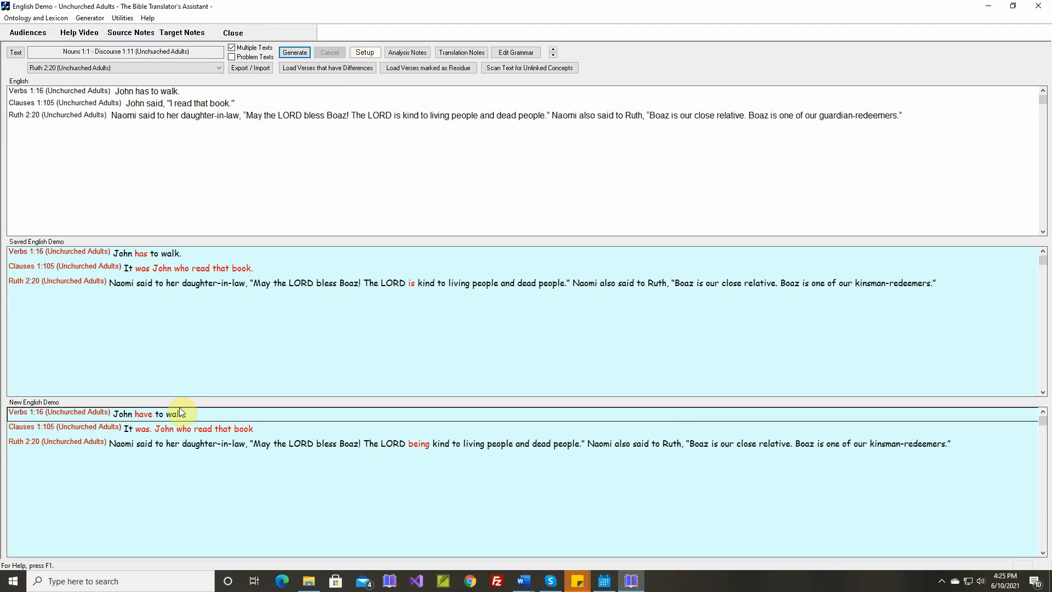
right_click(181, 413)
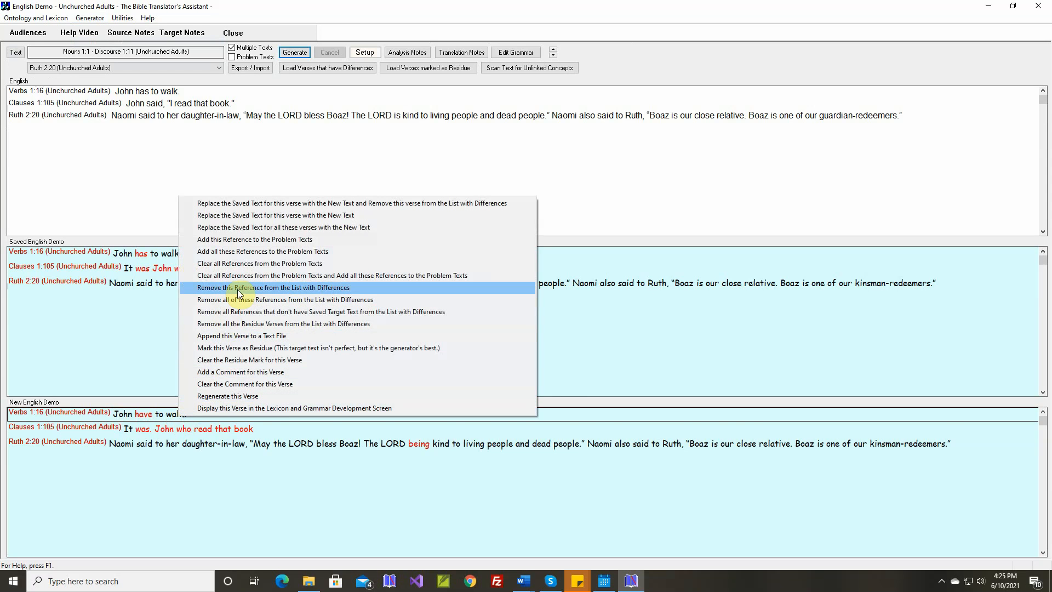
click(317, 288)
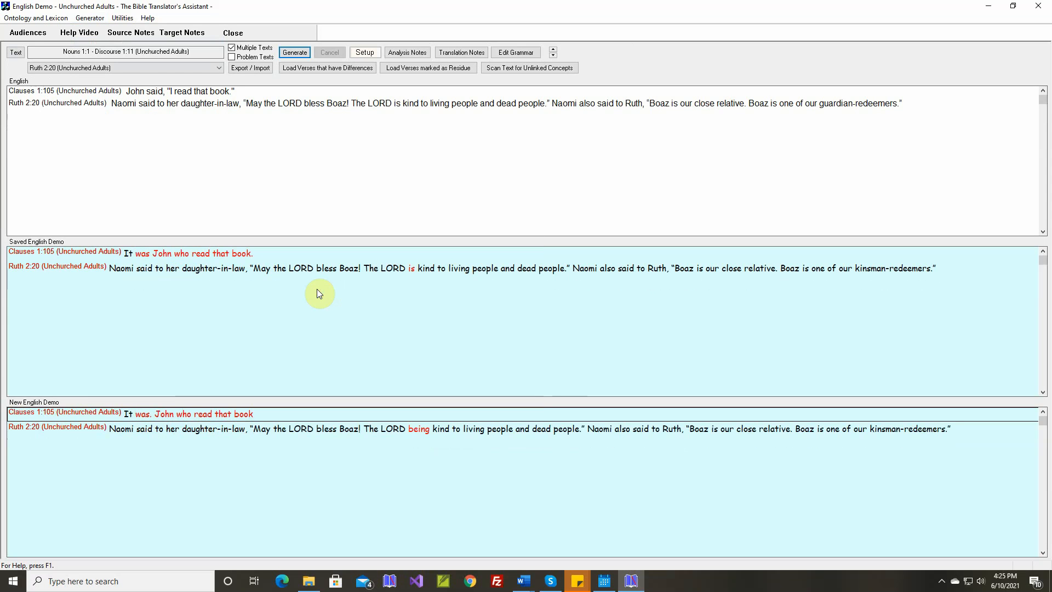
Display Clauses 1:105 in the Lexicon and Grammar Development Screen and generate the verse
right_click(197, 416)
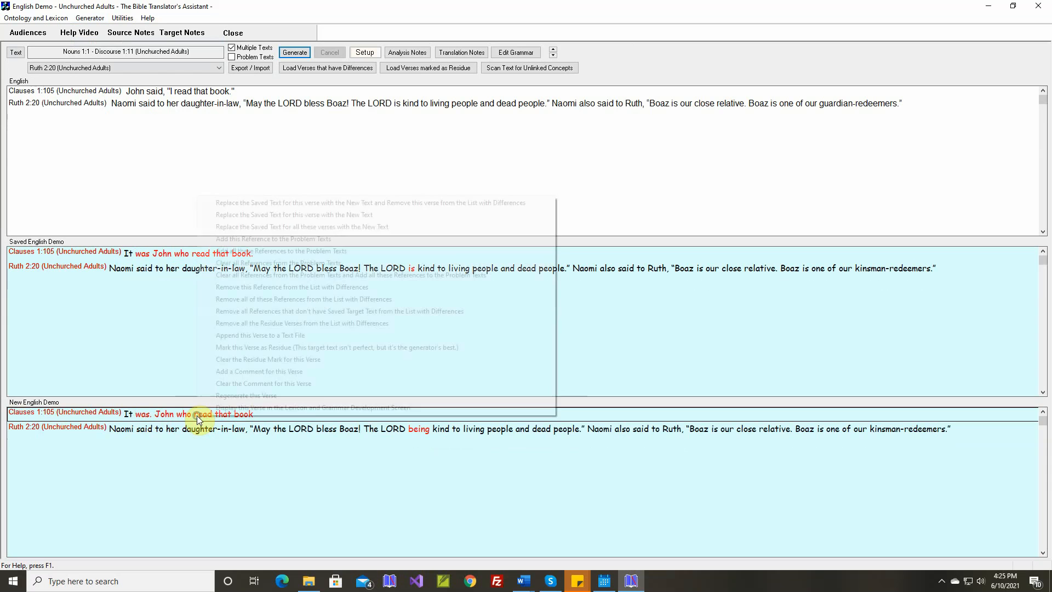
click(236, 410)
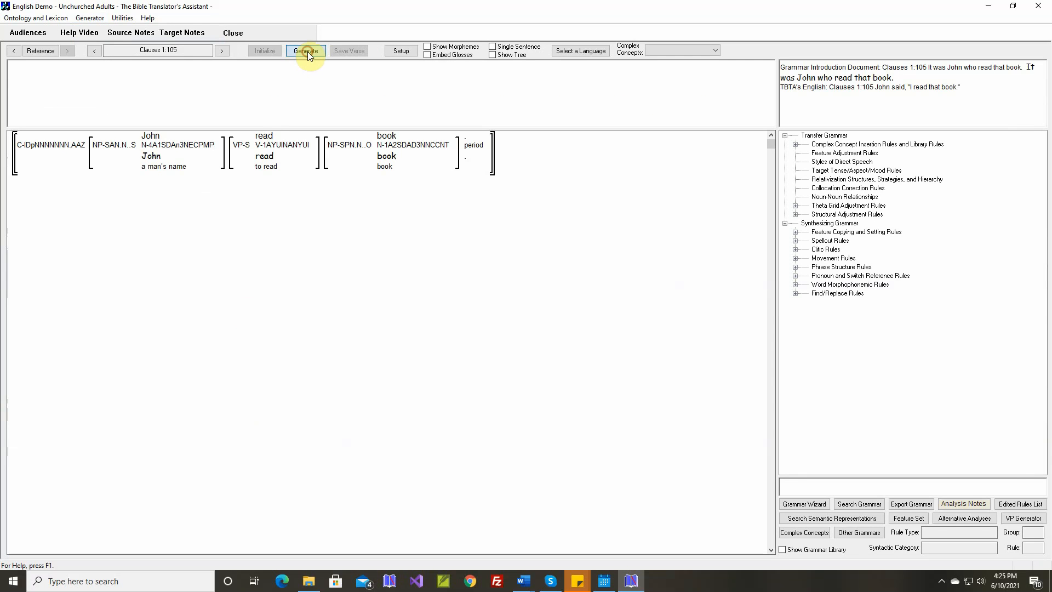
click(306, 51)
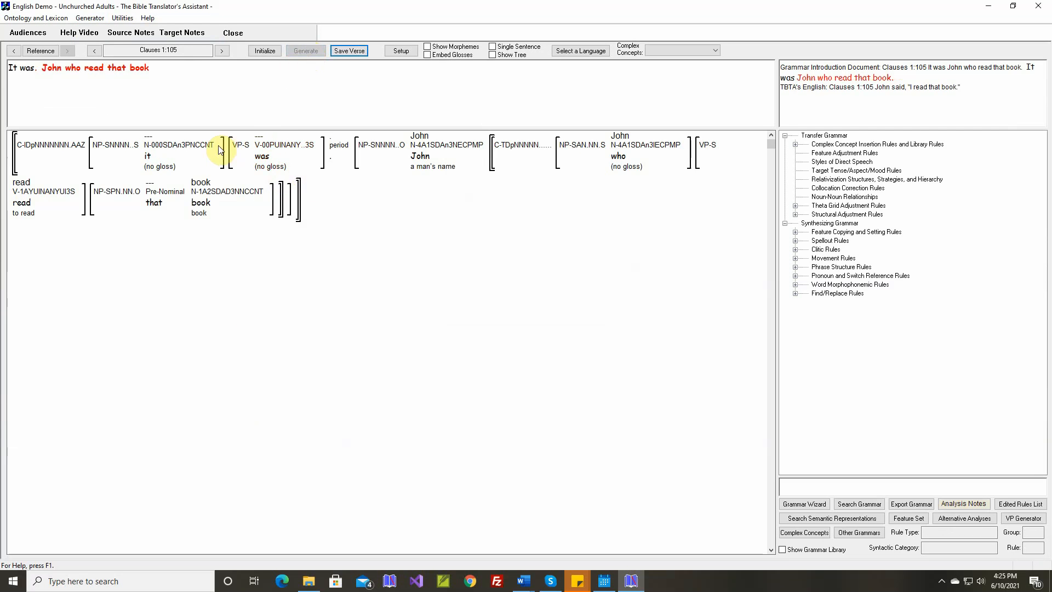
Examine the features of the object noun phrase after the misplaced period and check them in the cleft rule that inserted it
mouse_move(218, 189)
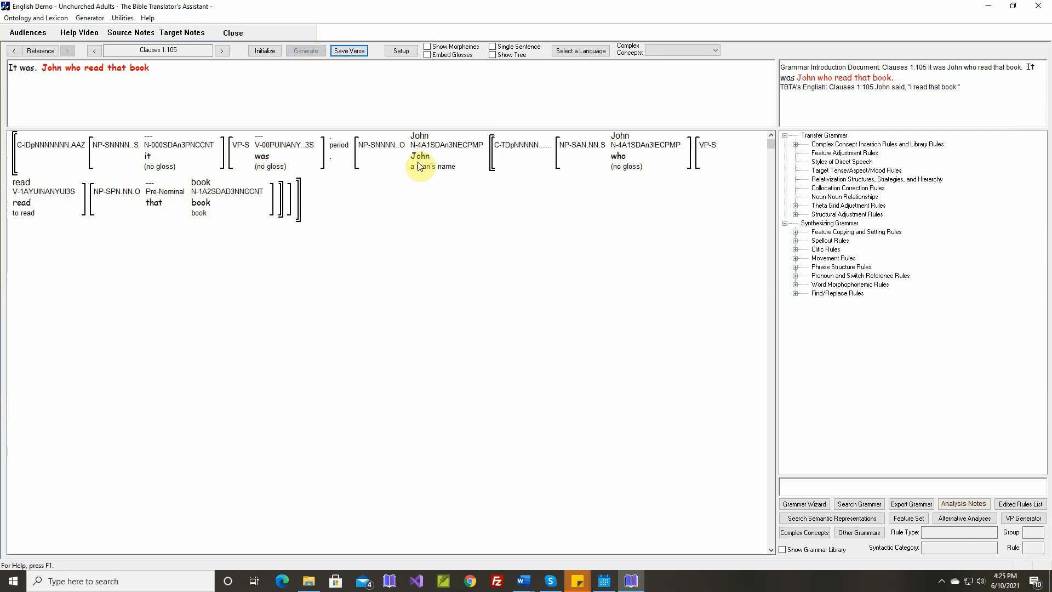
mouse_move(438, 150)
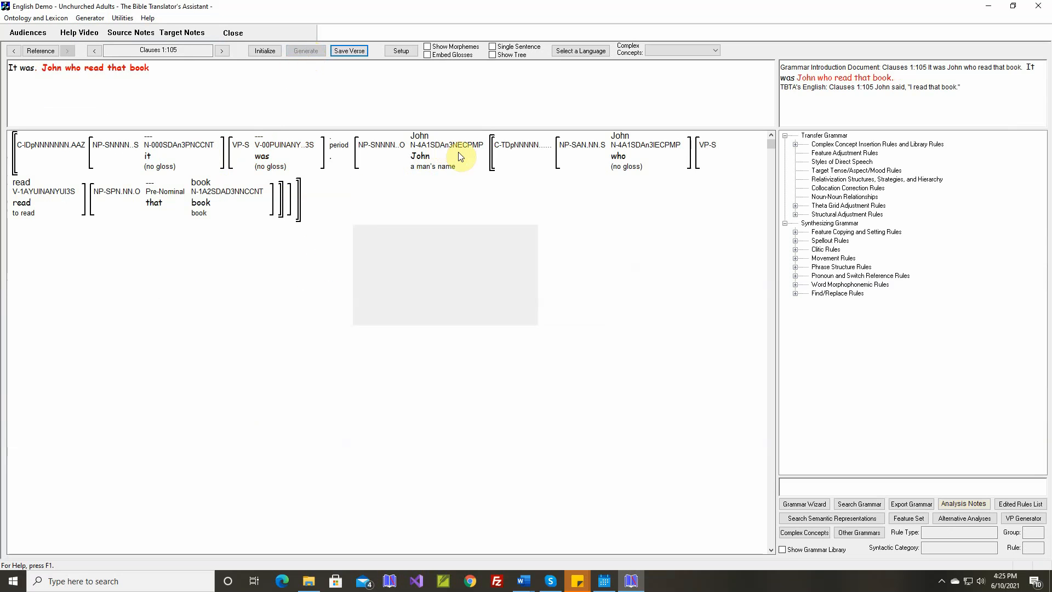
mouse_move(402, 152)
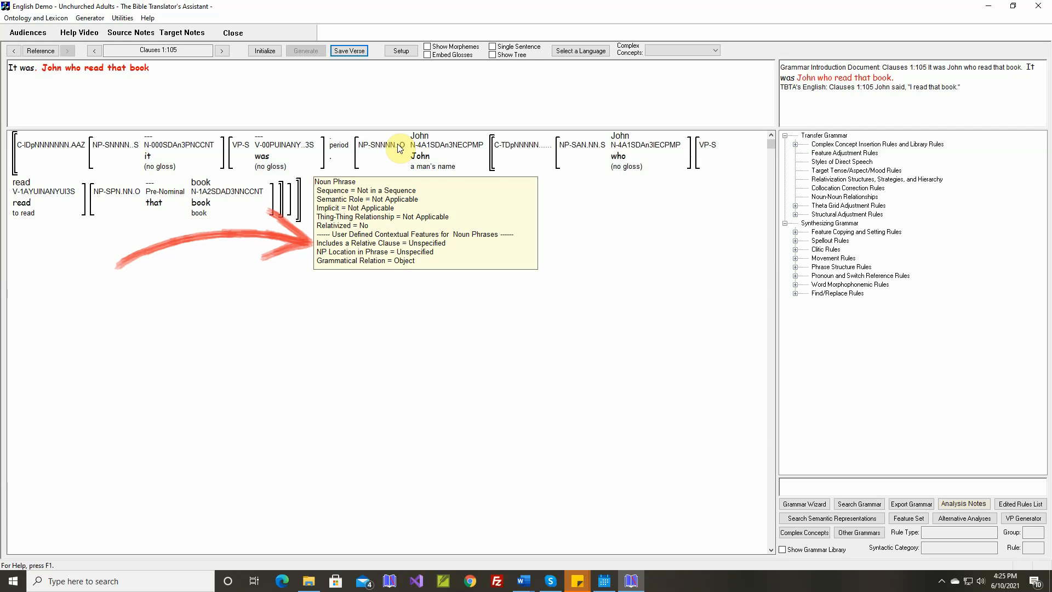
mouse_move(368, 157)
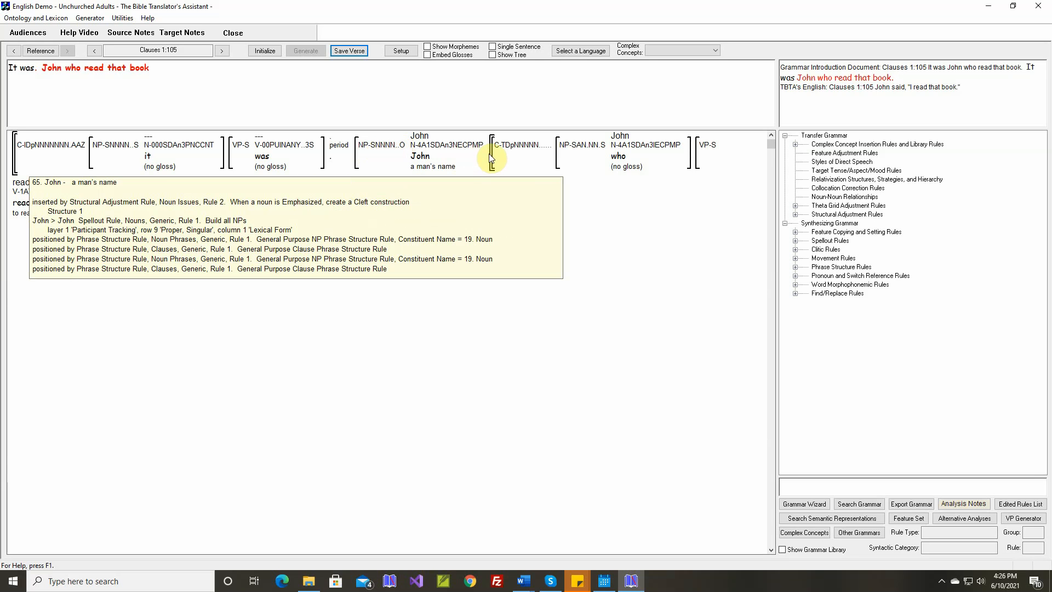
right_click(369, 156)
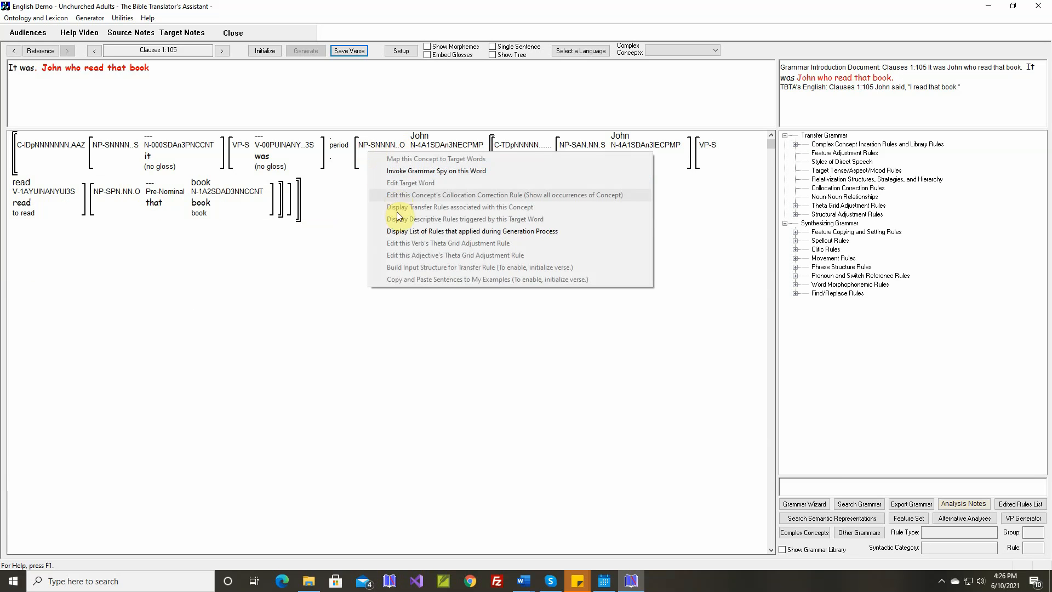
click(399, 231)
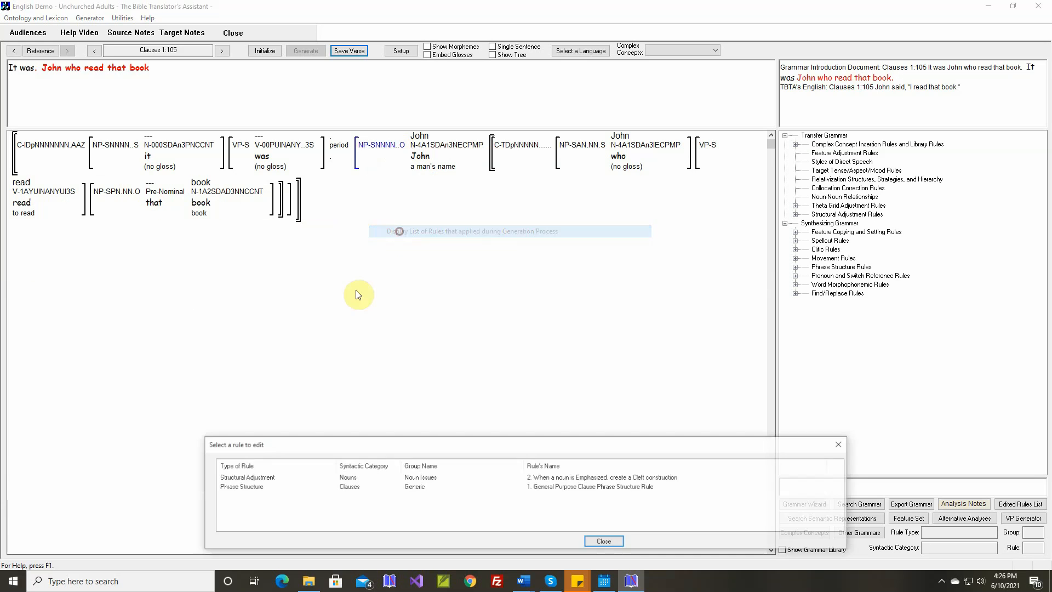
double_click(247, 477)
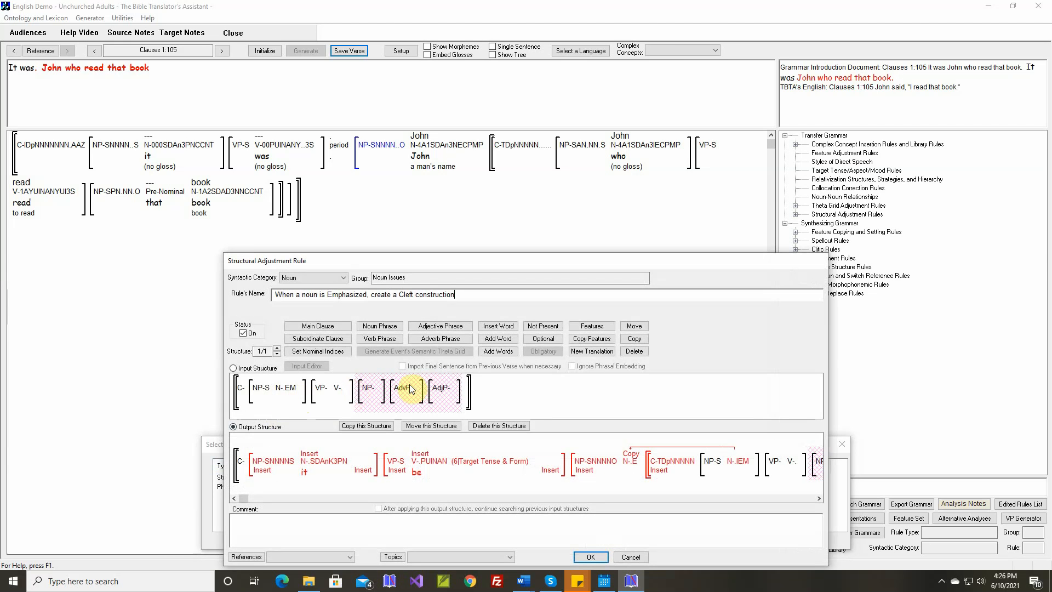
click(589, 327)
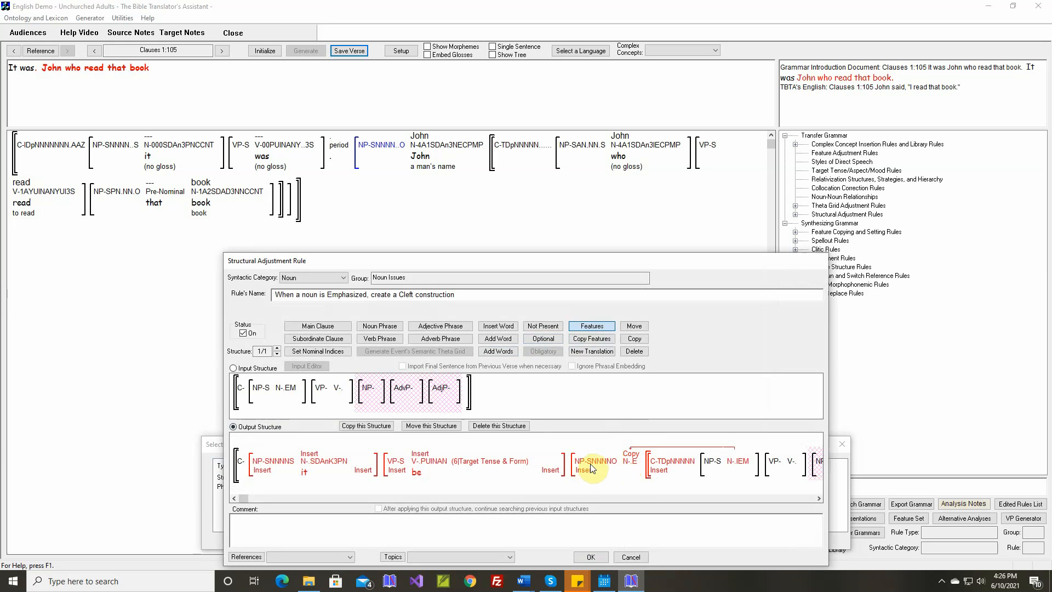
mouse_move(591, 467)
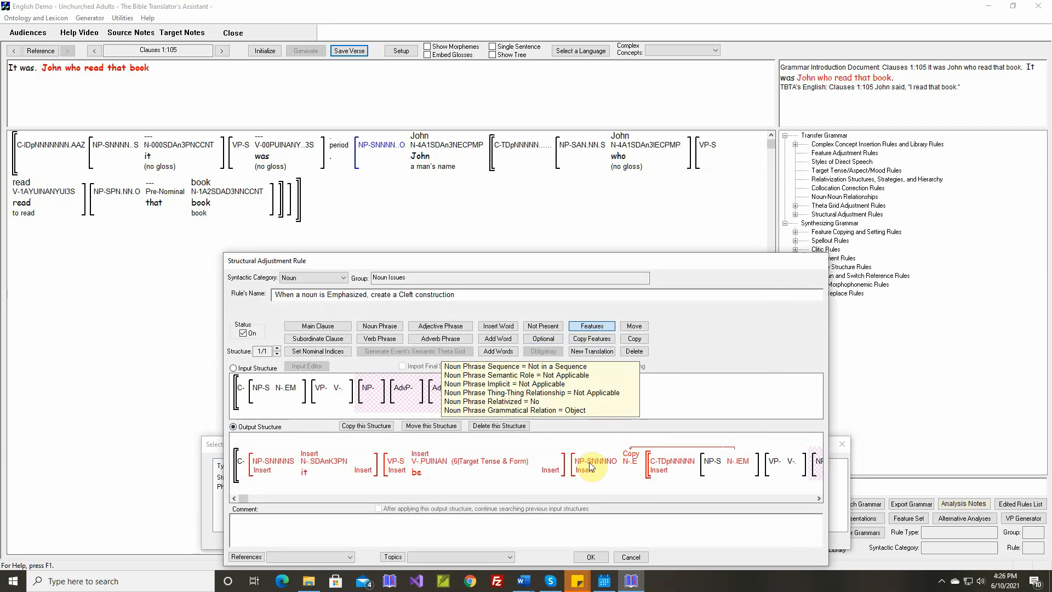
click(630, 557)
click(621, 544)
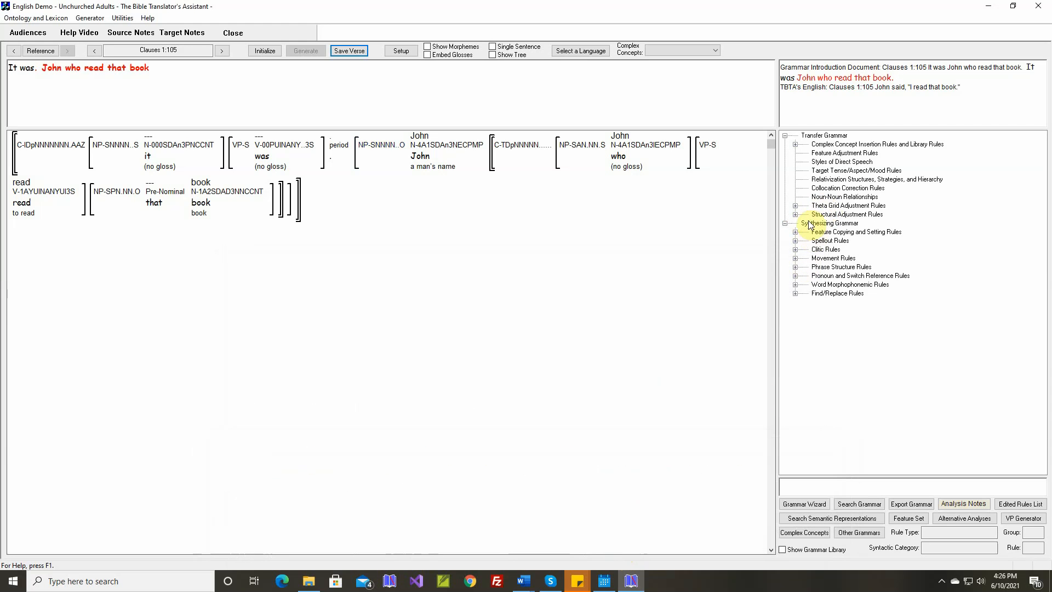
Open the Noun Issues structural adjustment rule "When a noun is Emphasized, create a Cleft construction" from the transfer grammar
click(796, 206)
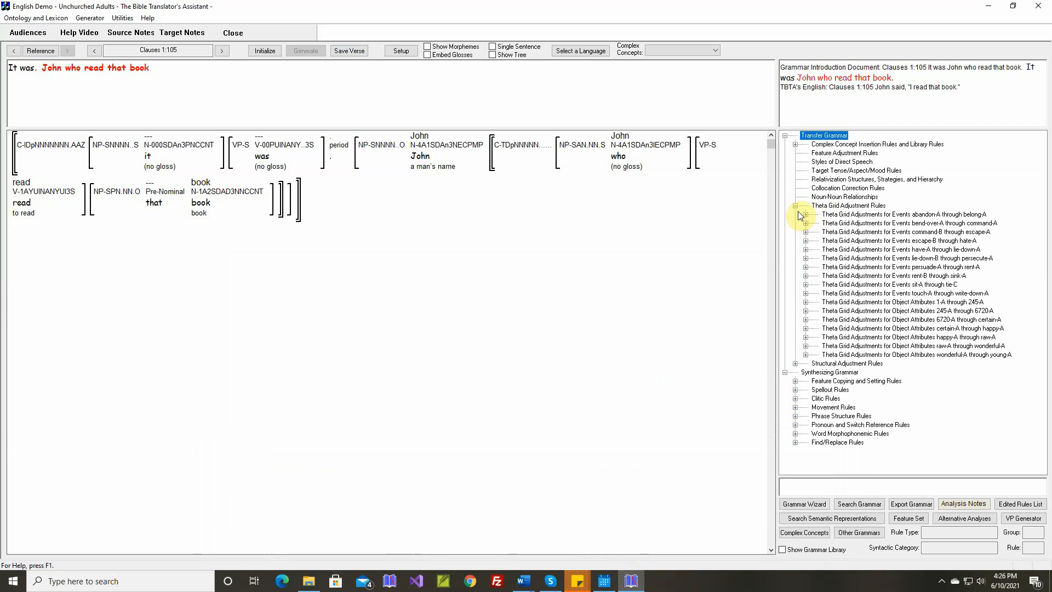
click(795, 206)
click(795, 215)
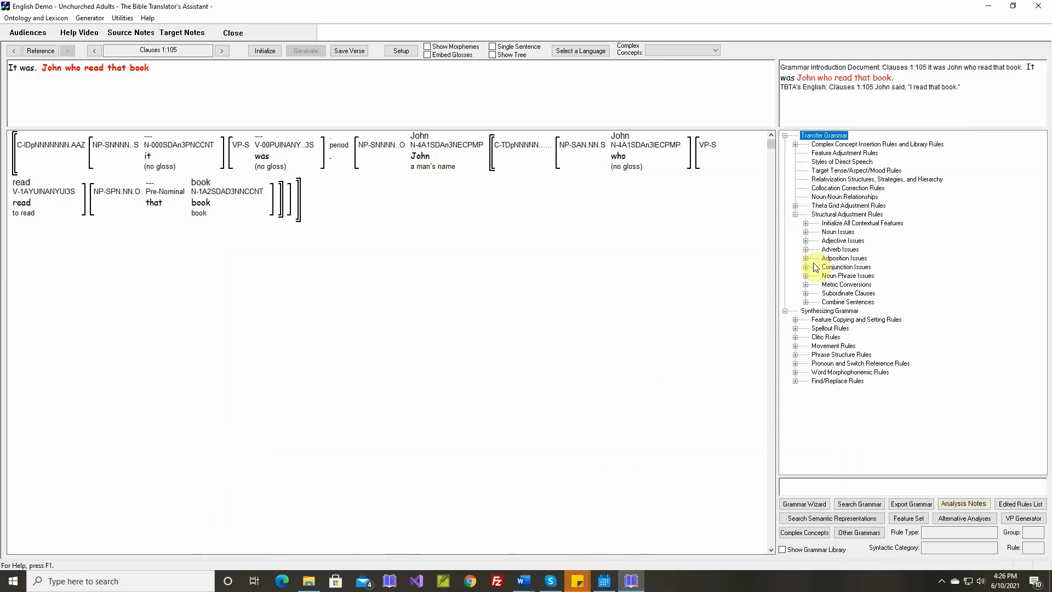
click(805, 232)
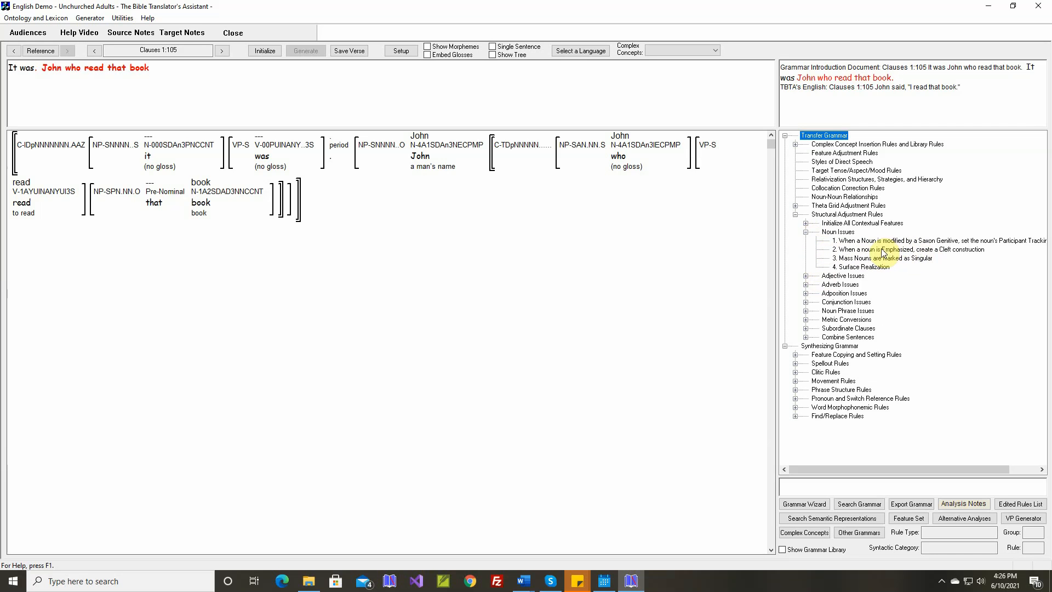
double_click(852, 249)
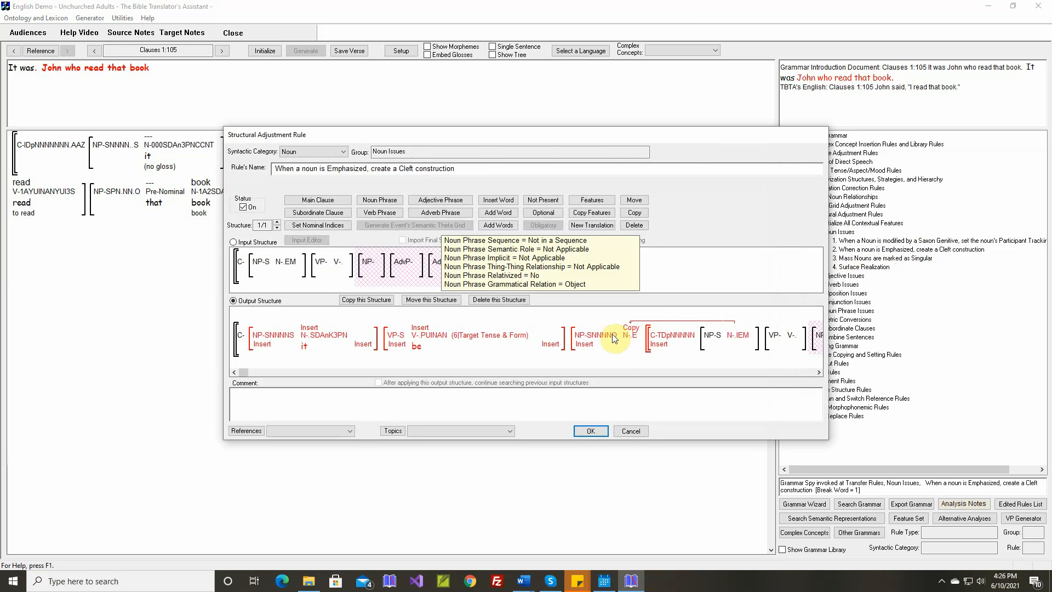
Set Includes a Relative Clause to Yes on the inserted object noun phrase in the cleft rule's output structure and regenerate Clauses 1:105
click(599, 201)
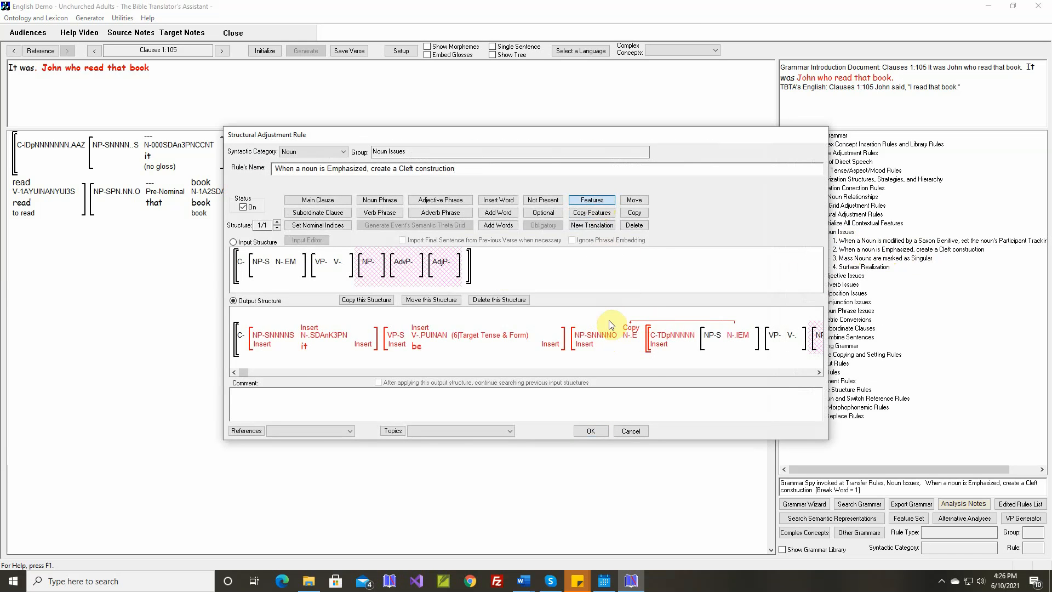
click(606, 334)
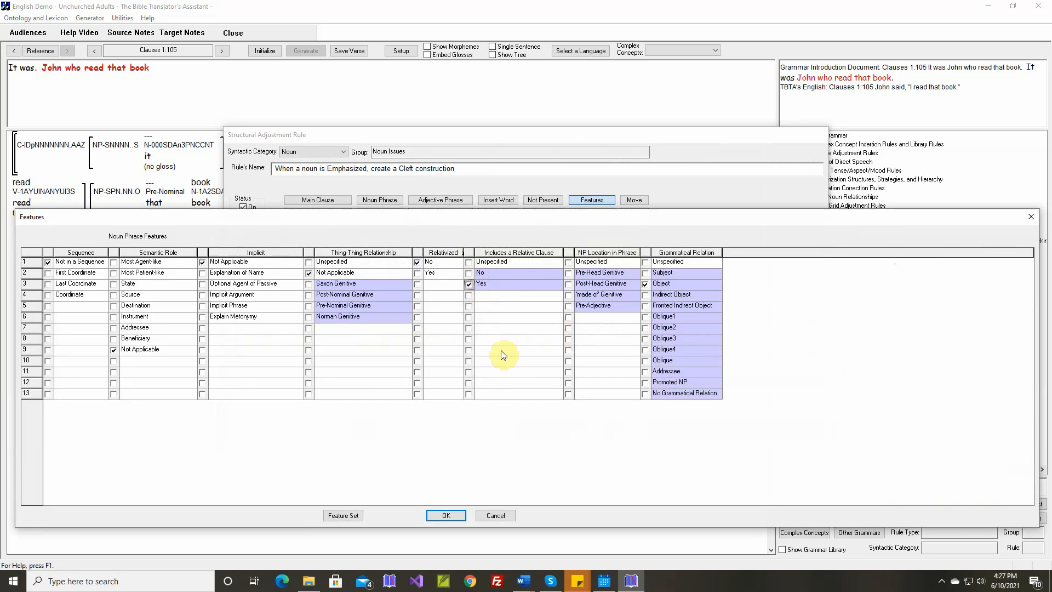
click(448, 515)
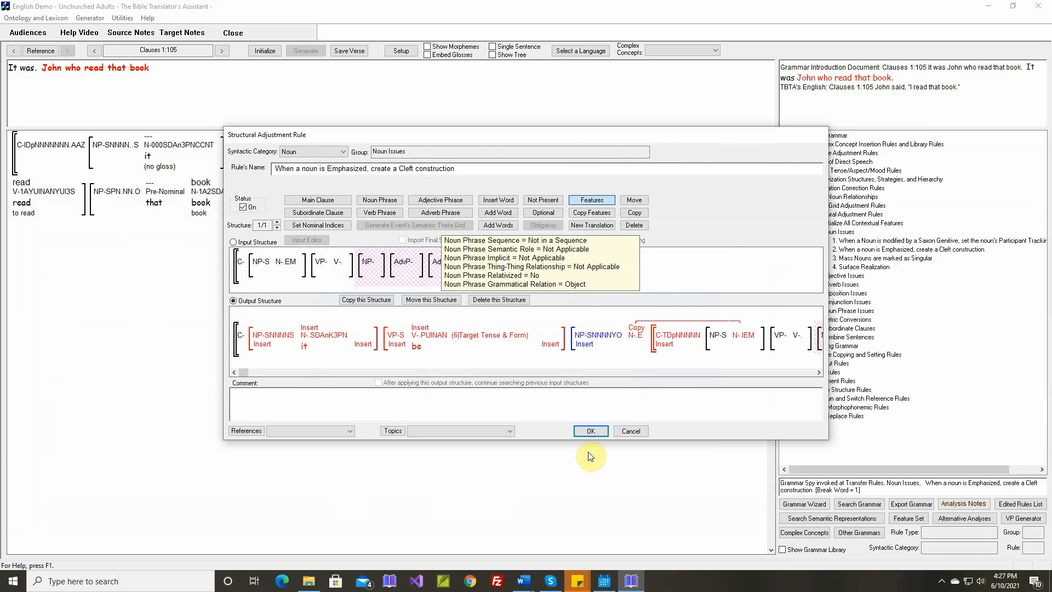
click(591, 431)
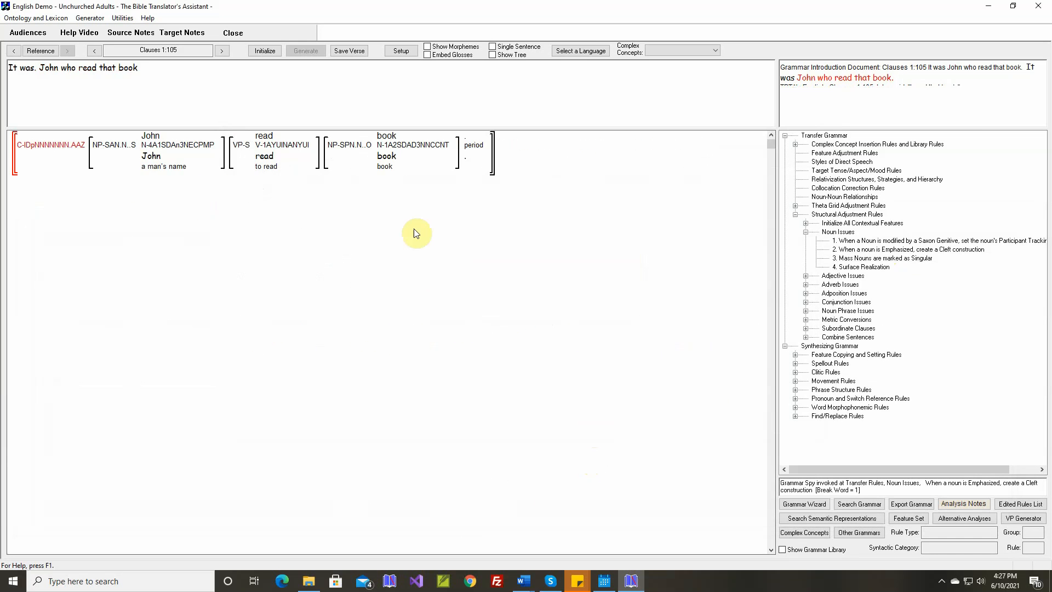
click(301, 52)
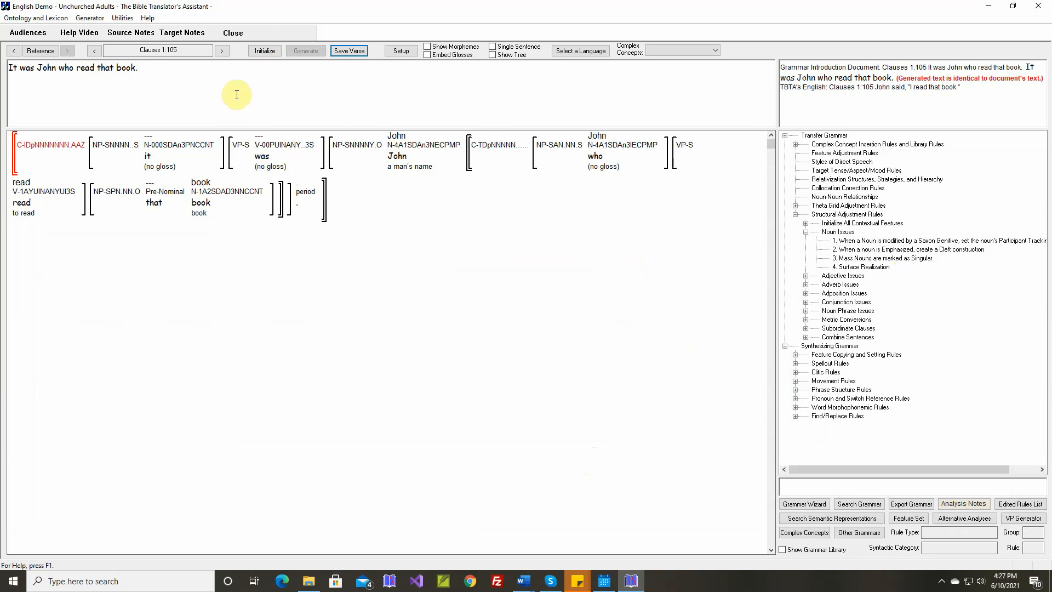
Return to the multiple-text generation screen and load the verses that have differences
click(87, 20)
click(100, 54)
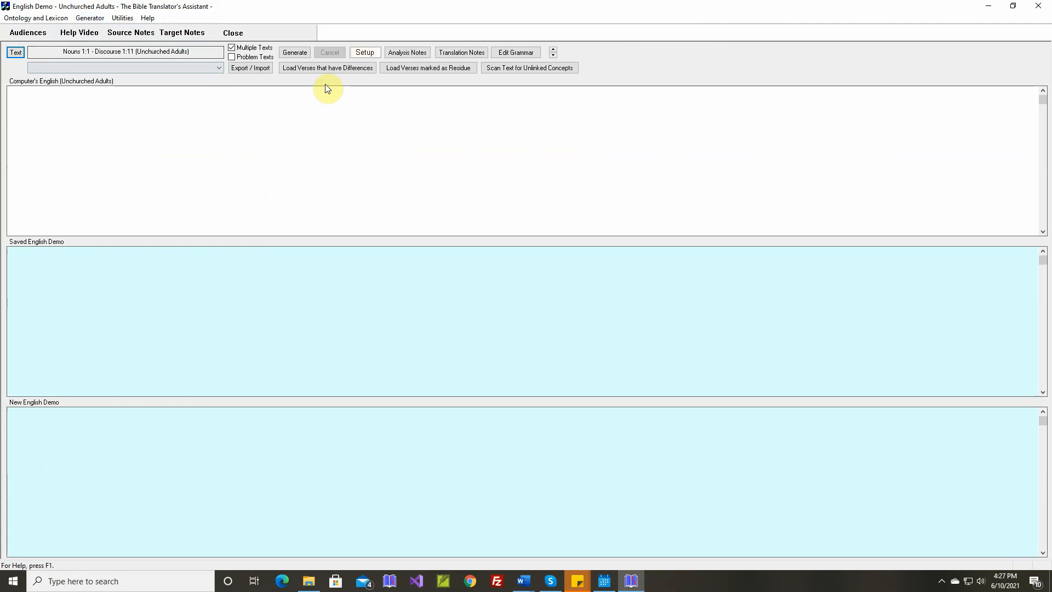
click(328, 65)
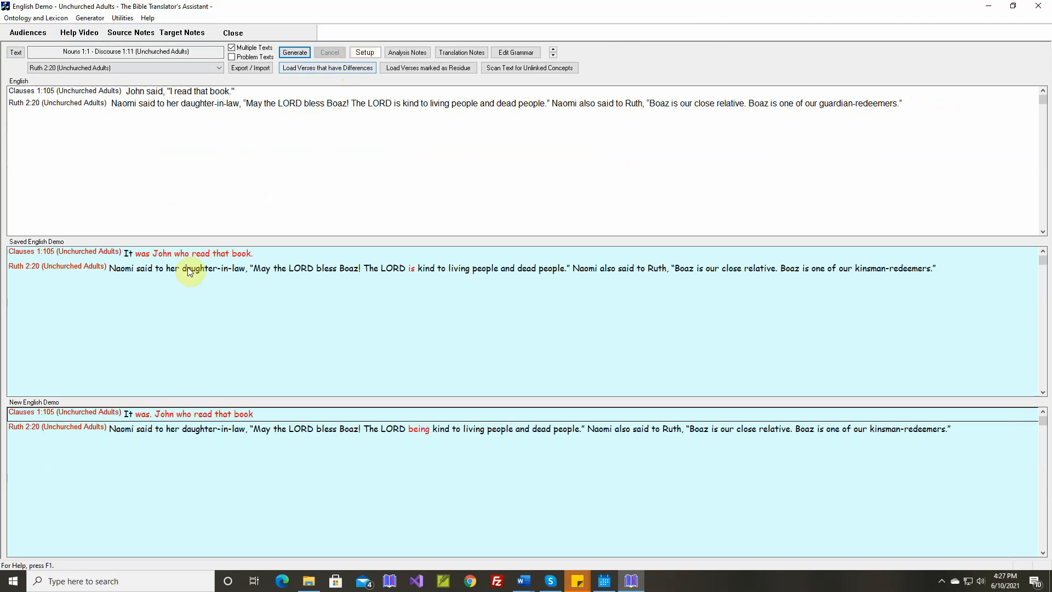
Regenerate Clauses 1:105 and remove its reference from the list with differences
right_click(203, 417)
click(241, 400)
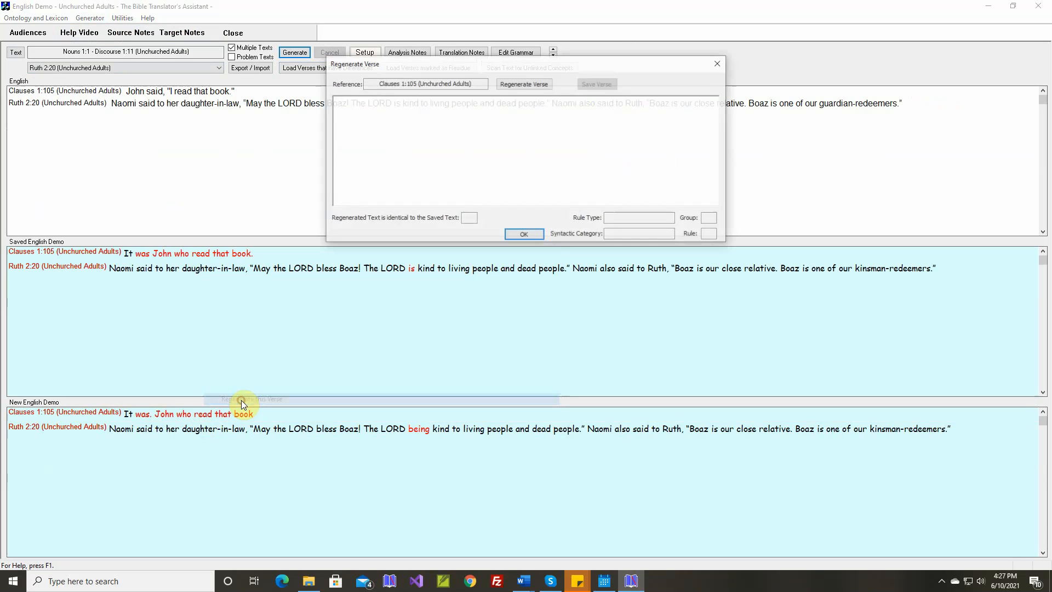
click(528, 84)
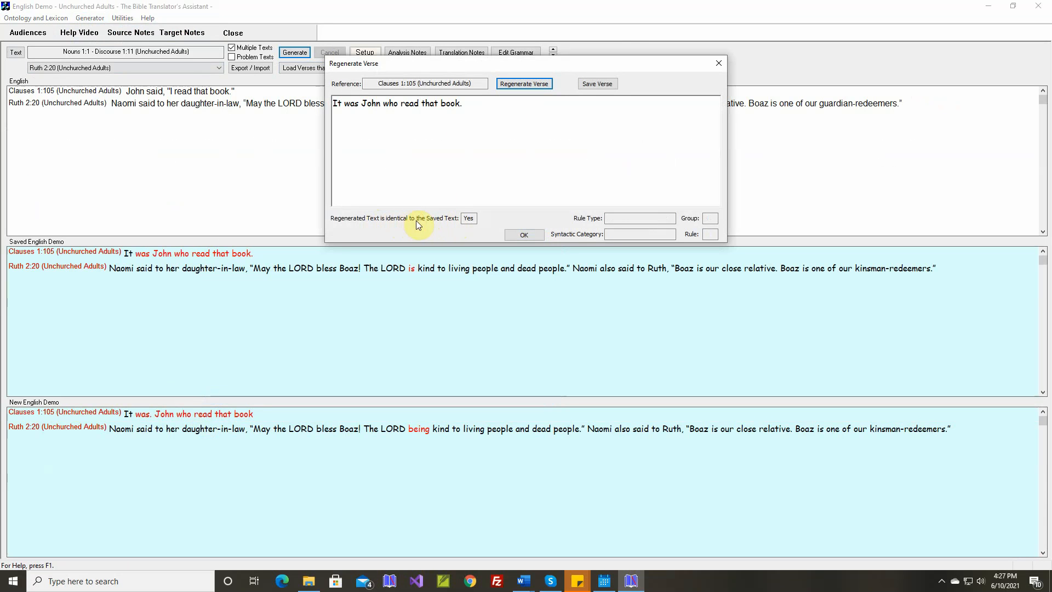
click(514, 235)
right_click(284, 413)
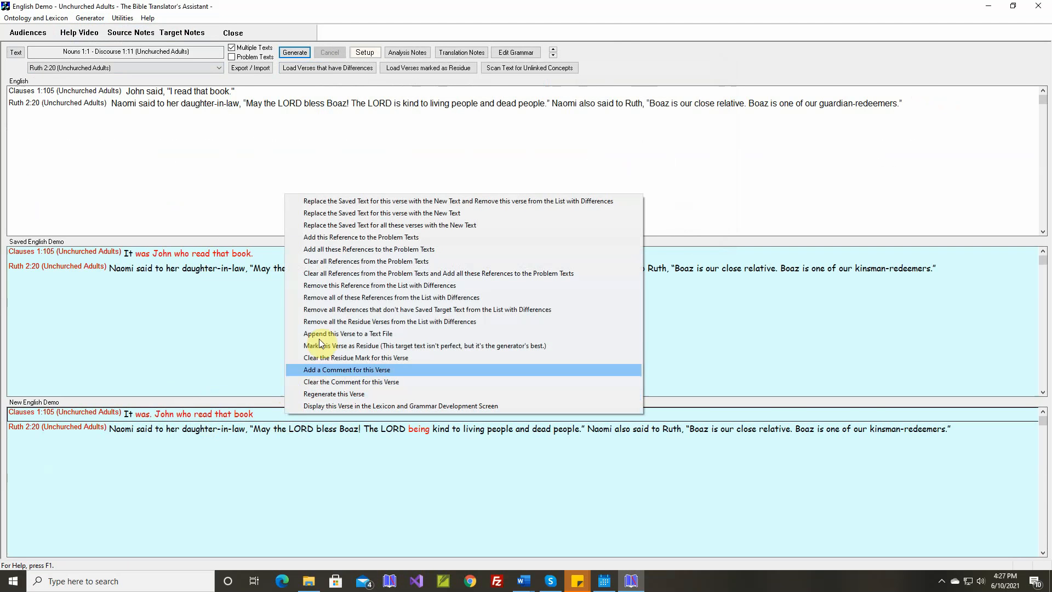
click(347, 285)
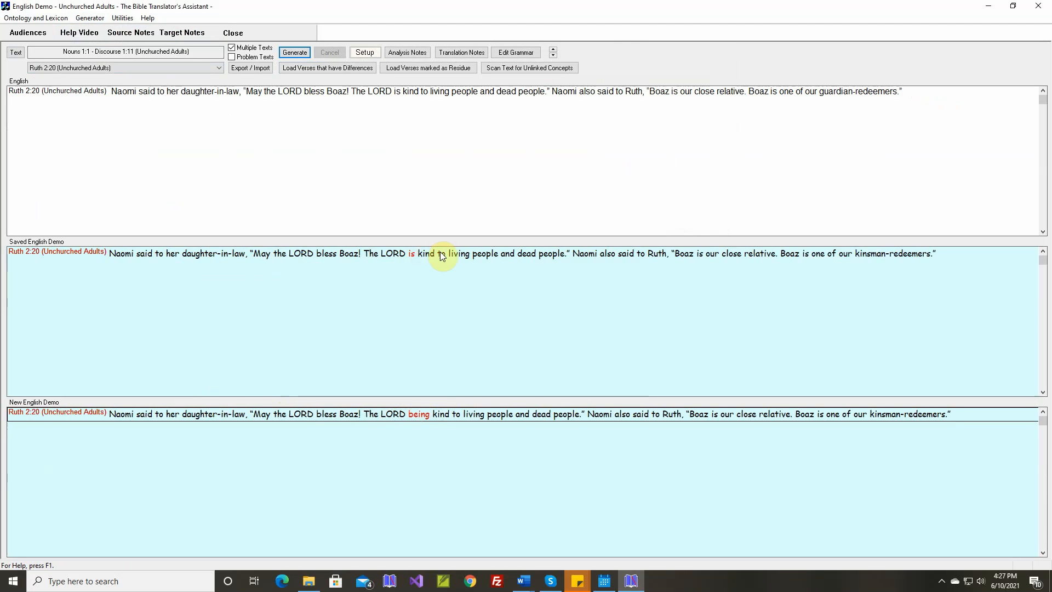
Display Ruth 2:20 in the Lexicon and Grammar Development Screen in single-sentence mode and generate its second sentence, Ruth 2:20:2
right_click(439, 416)
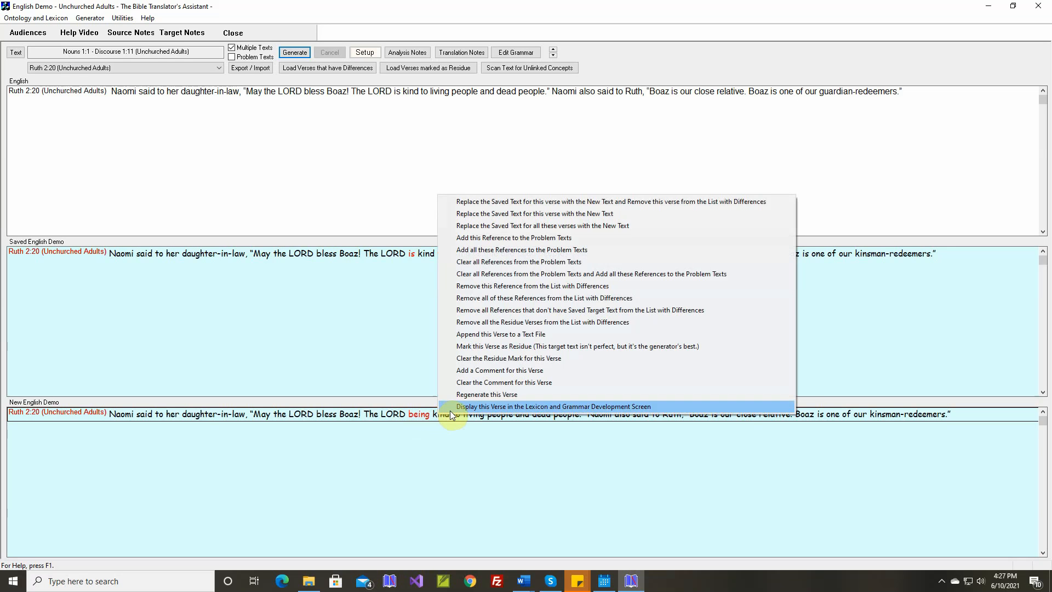
click(449, 410)
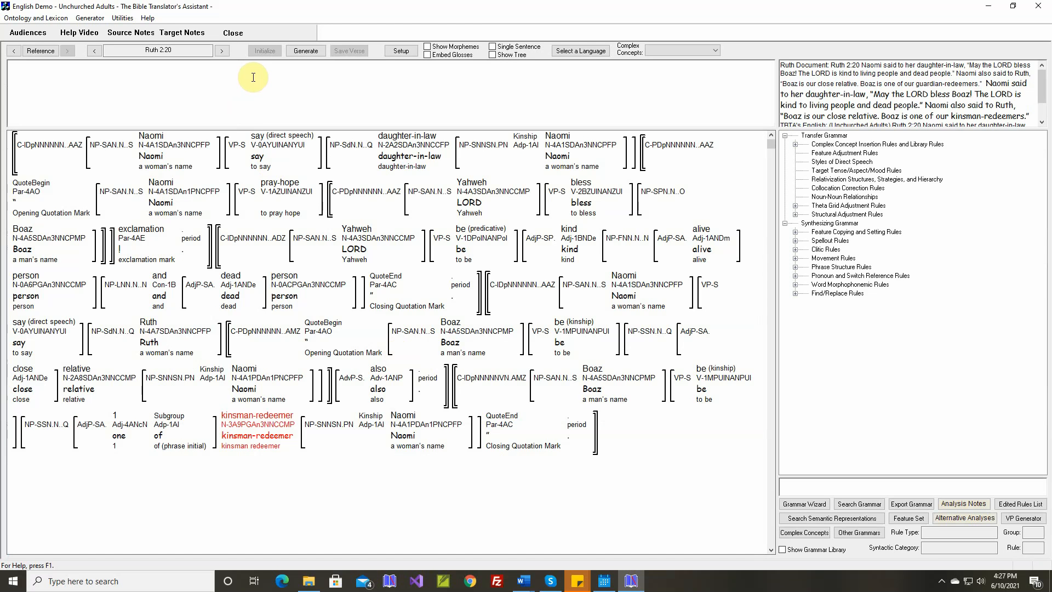
click(495, 48)
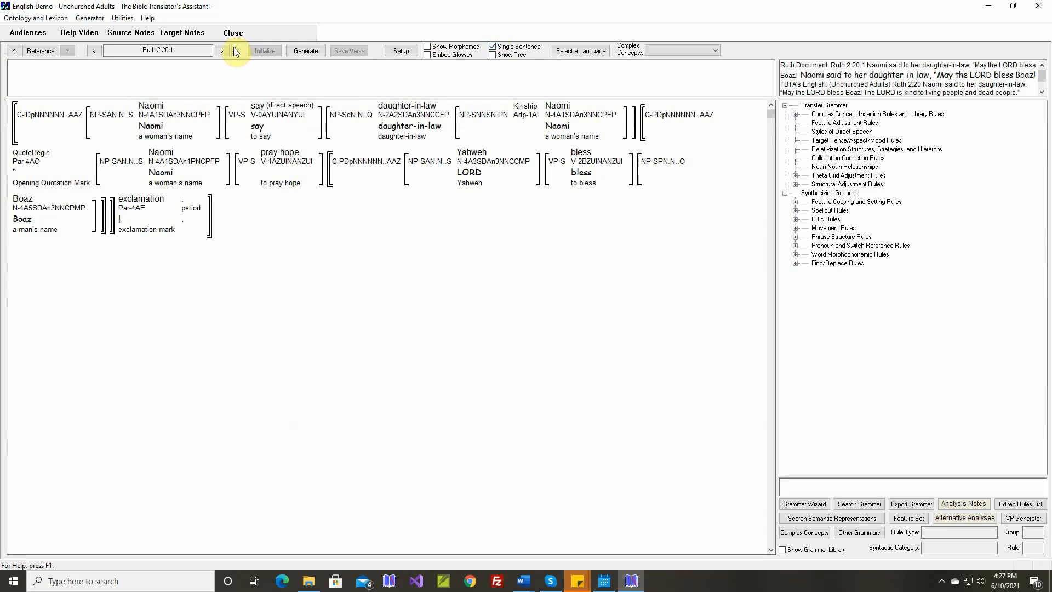
click(236, 50)
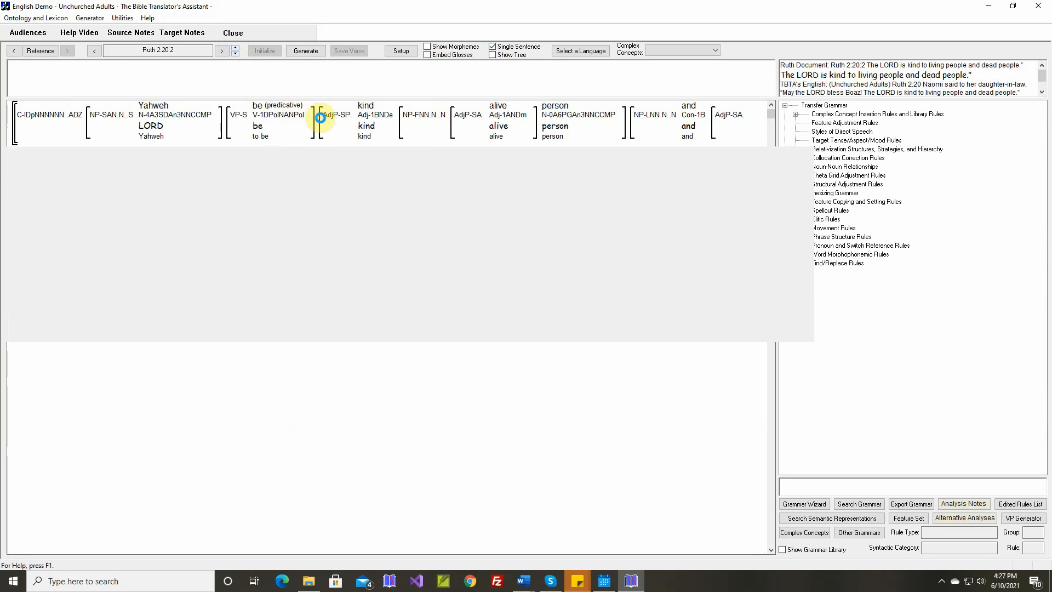
mouse_move(283, 118)
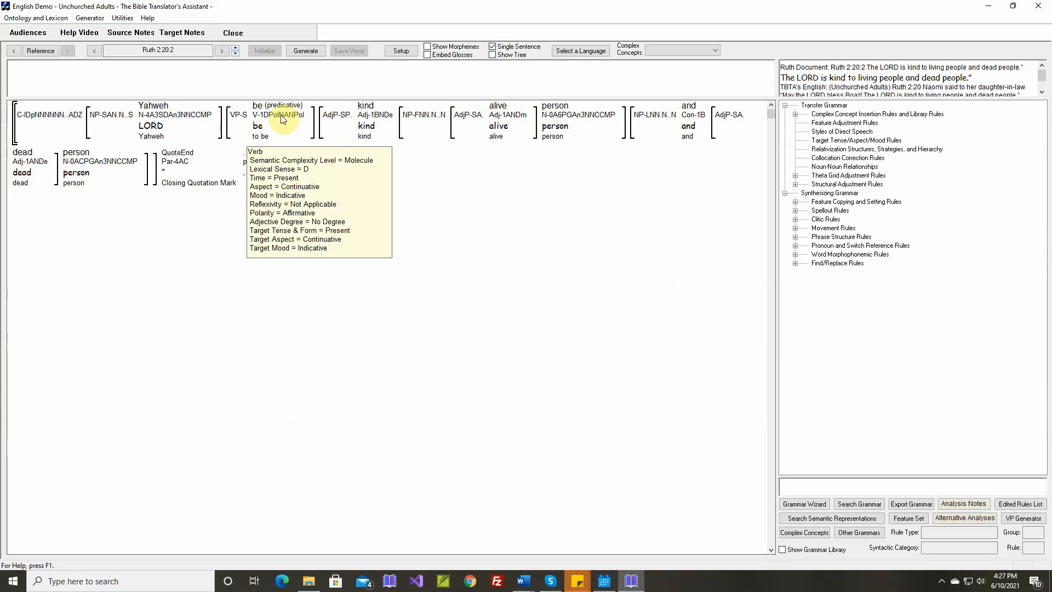
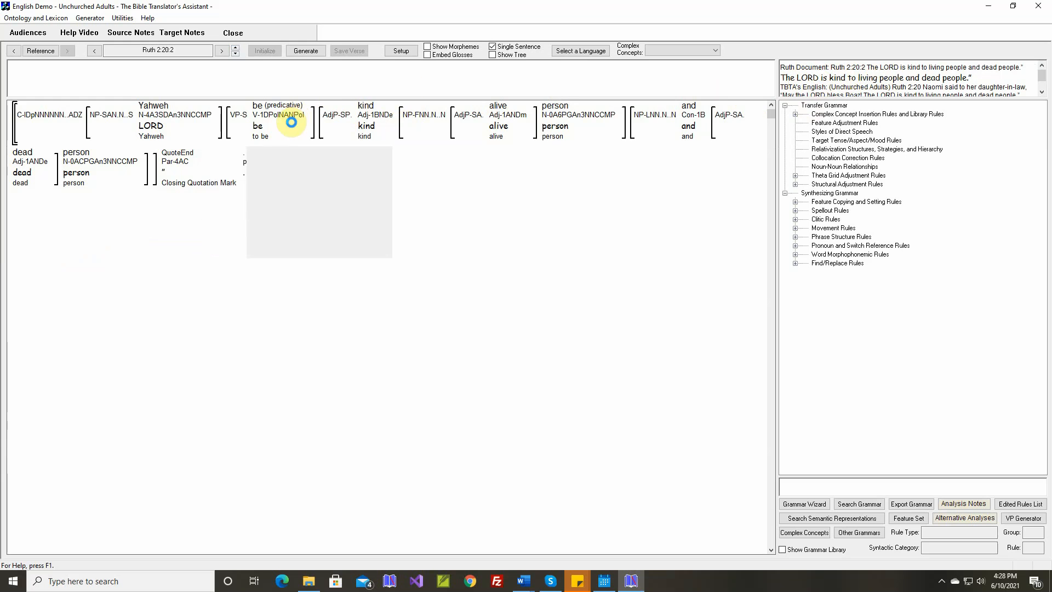
click(310, 50)
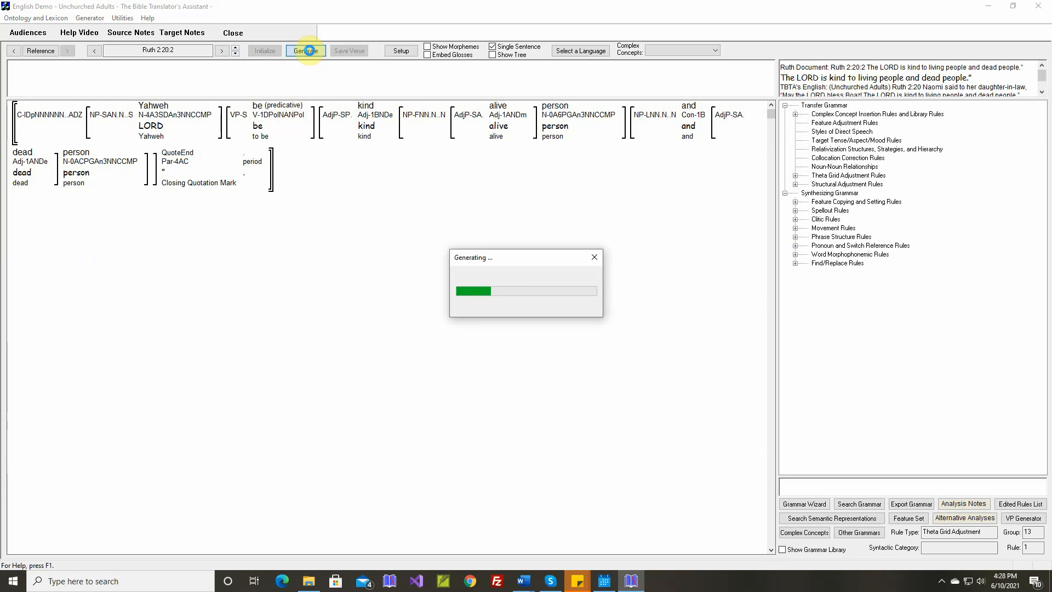
mouse_move(315, 137)
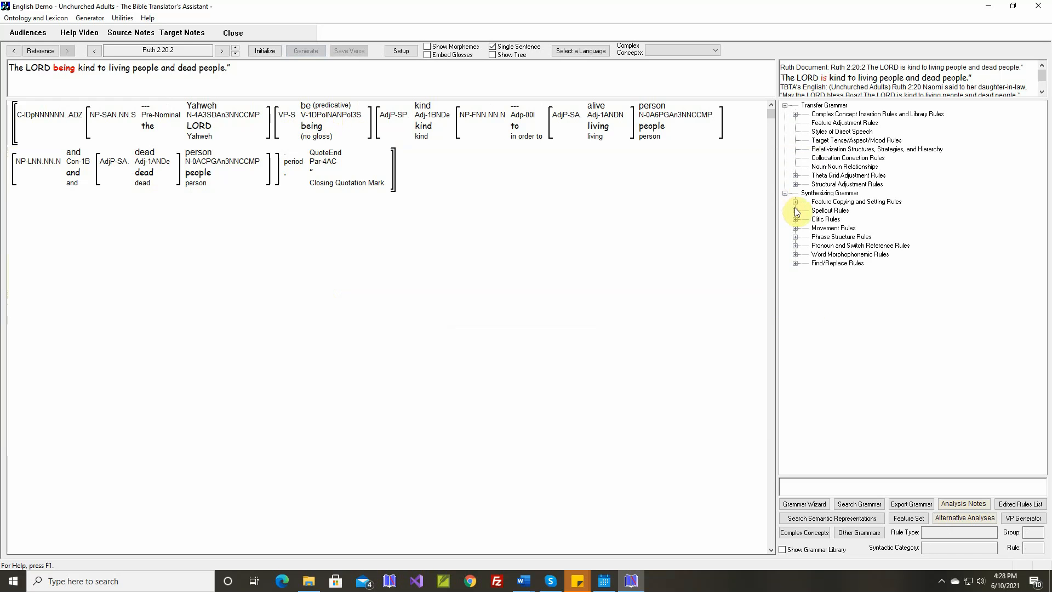
Open the generic verb spellout rule "Build all VPs" at its 'to be' layer
click(795, 211)
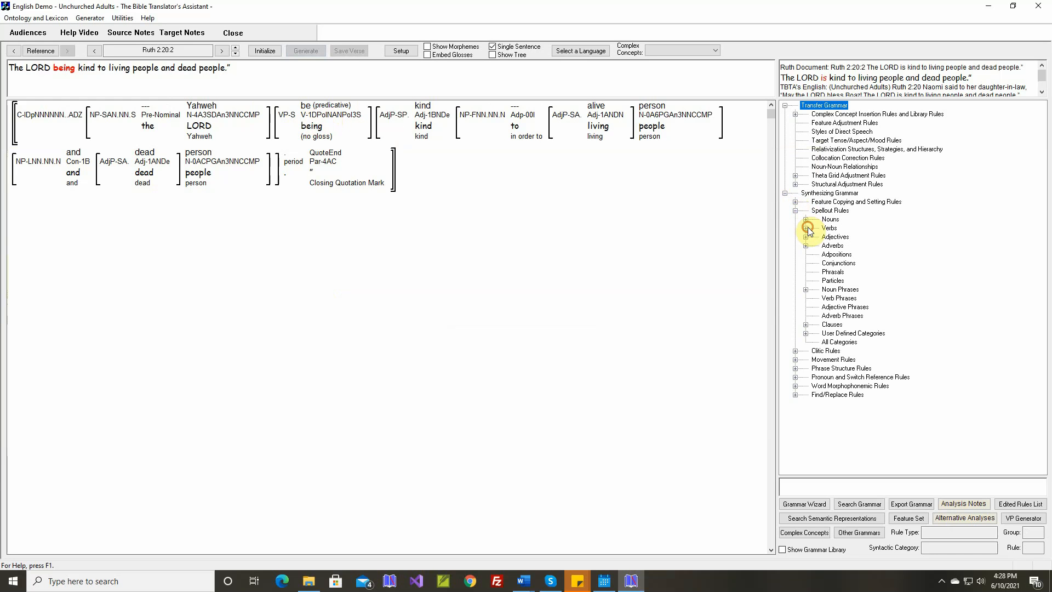
click(805, 228)
click(816, 237)
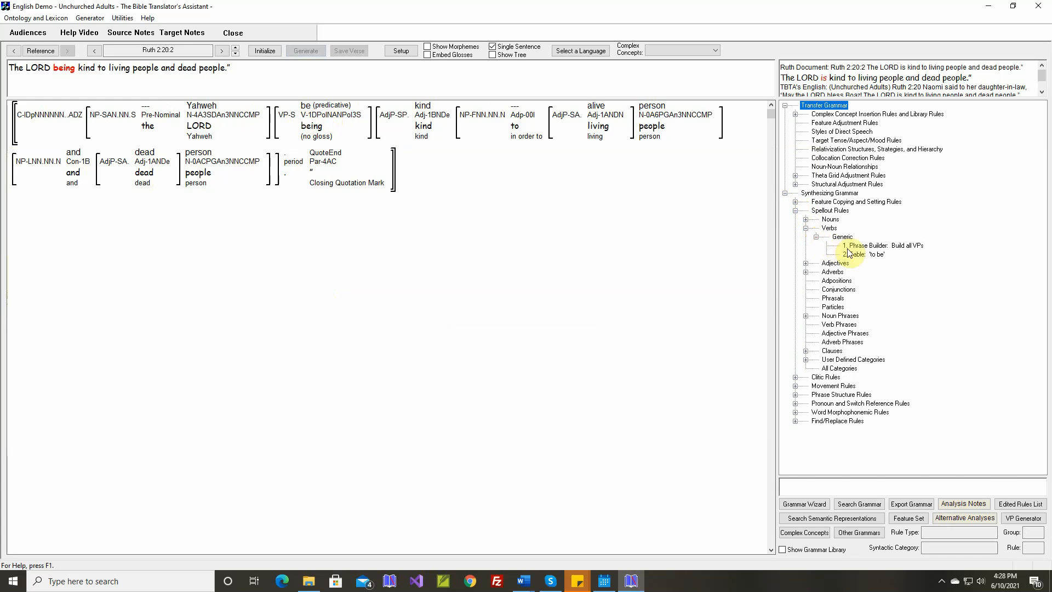
double_click(859, 245)
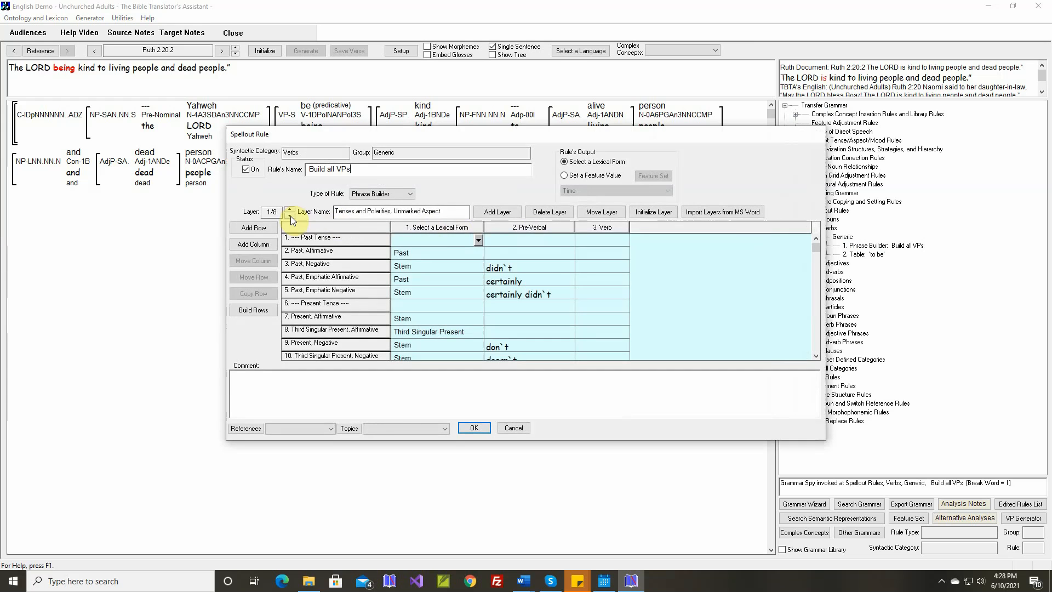
click(289, 215)
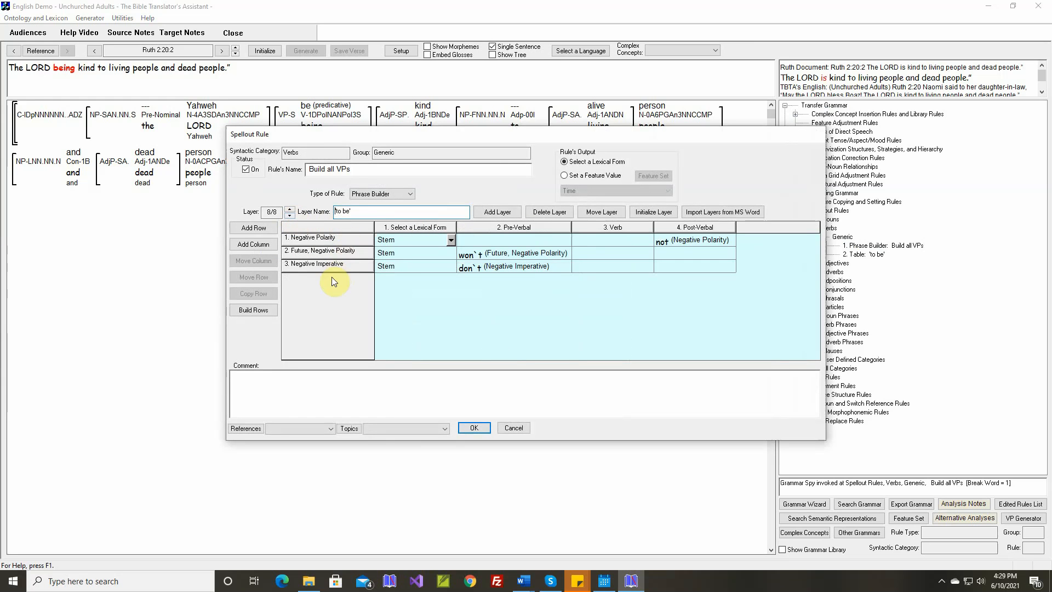
Add a row named "Third Singular Present Continuative" to the 'to be' layer
click(254, 228)
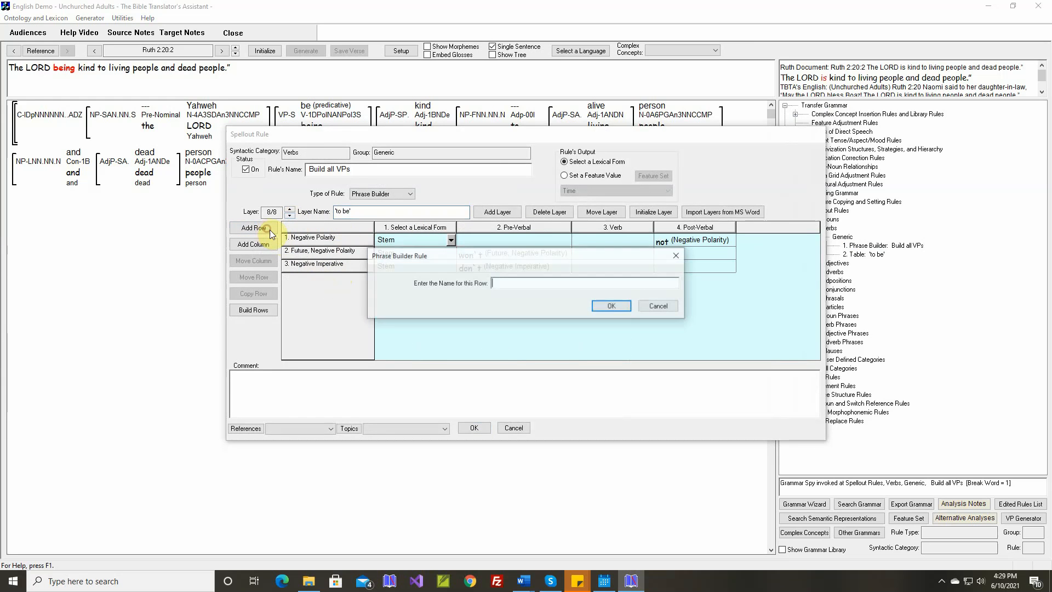
text(Th)
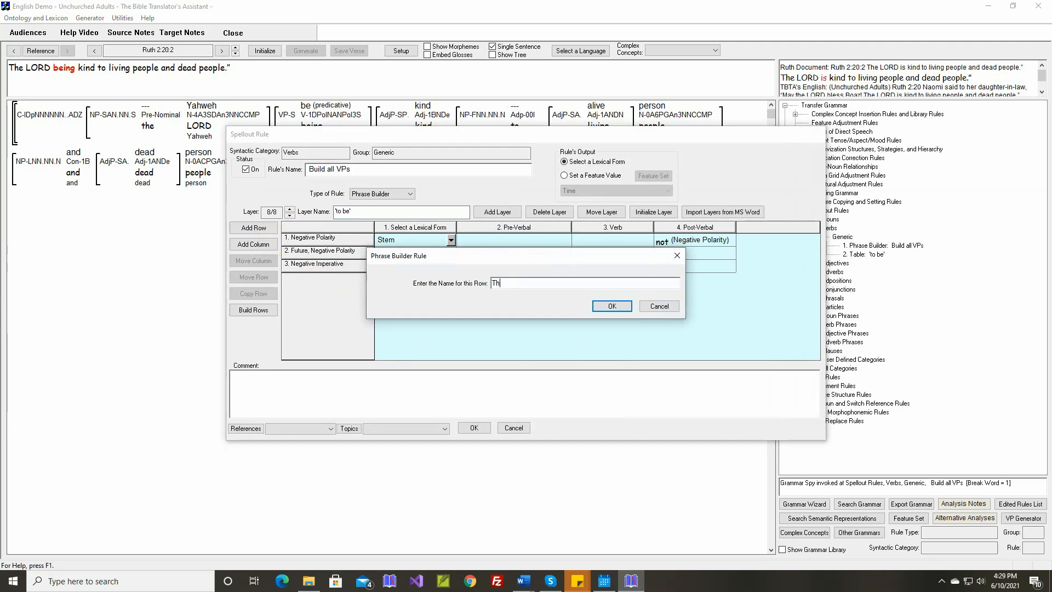
text(ird Singular Present Continuative)
click(614, 308)
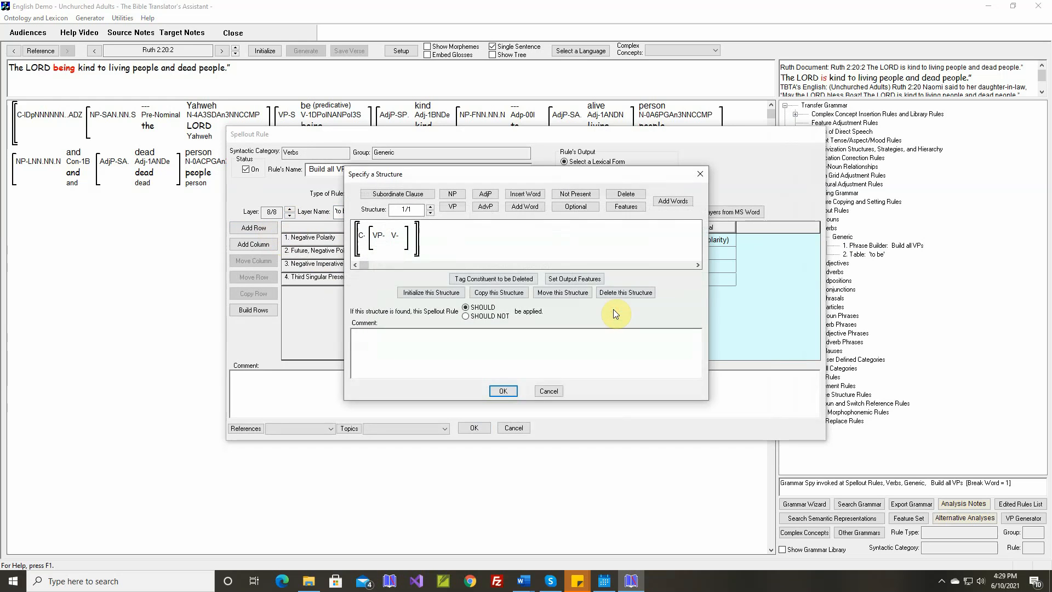
Set the verb features in the new row's structure to Present target tense, Continuative target aspect, Third person and Singular subject
click(614, 206)
click(394, 235)
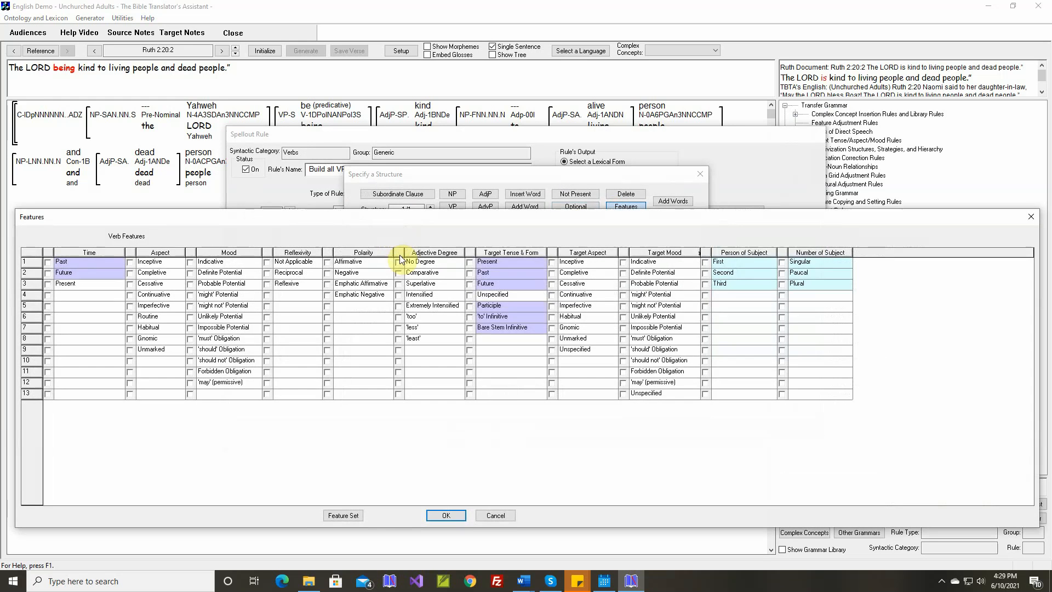
click(504, 296)
click(471, 263)
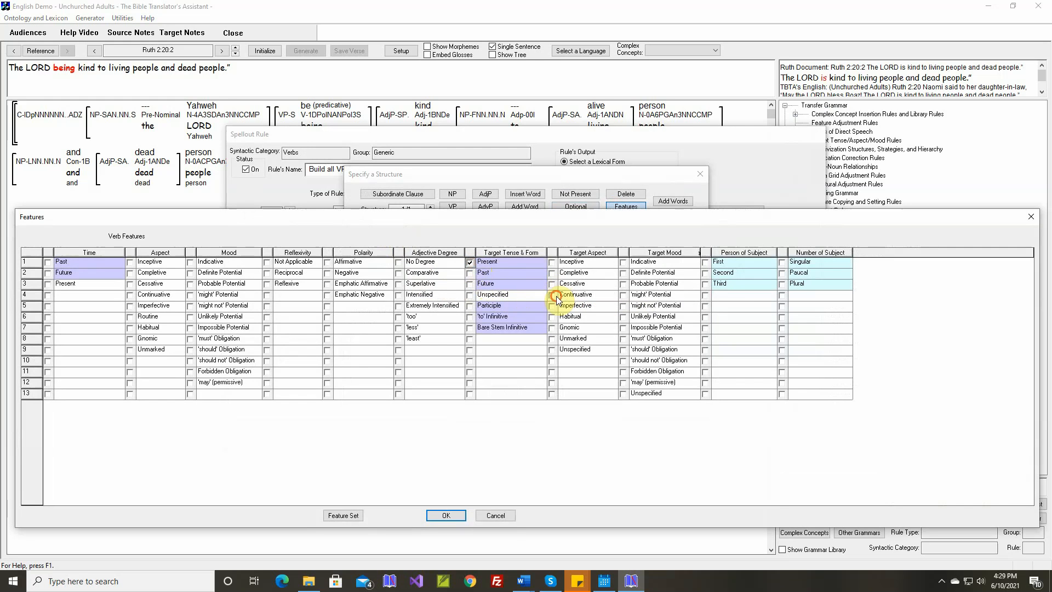
click(554, 296)
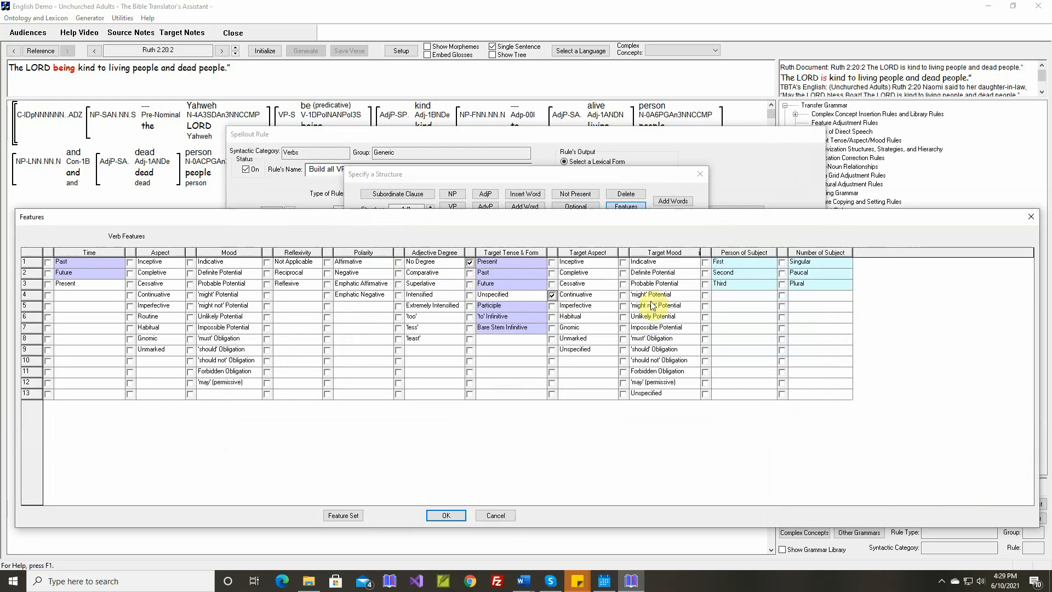
click(783, 263)
click(444, 515)
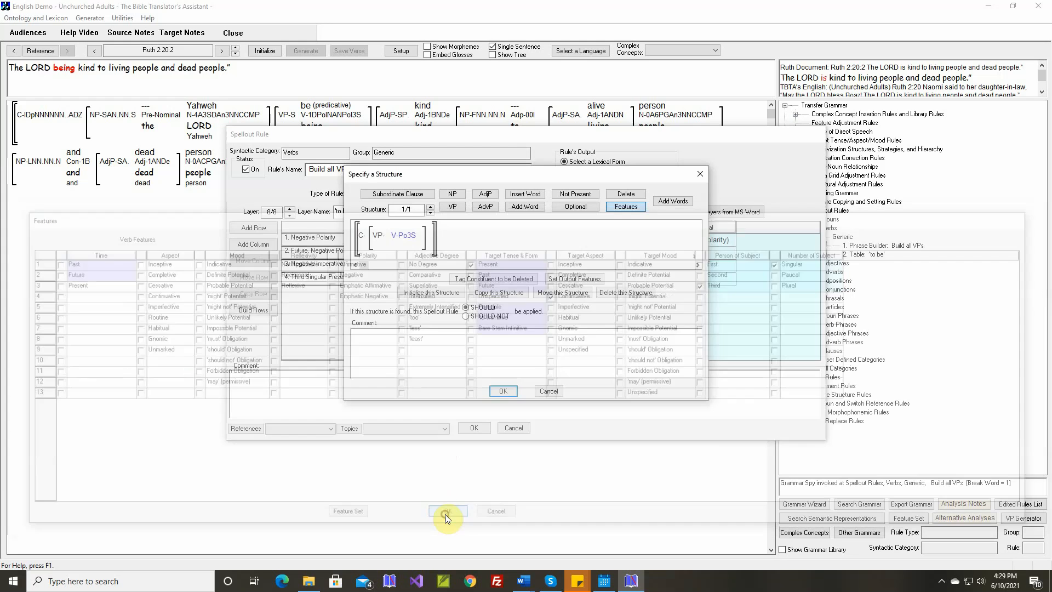
Insert the Ruth 2:20:2 text as the structure's comment and replace "is" with "continues being" in both sentences
right_click(492, 333)
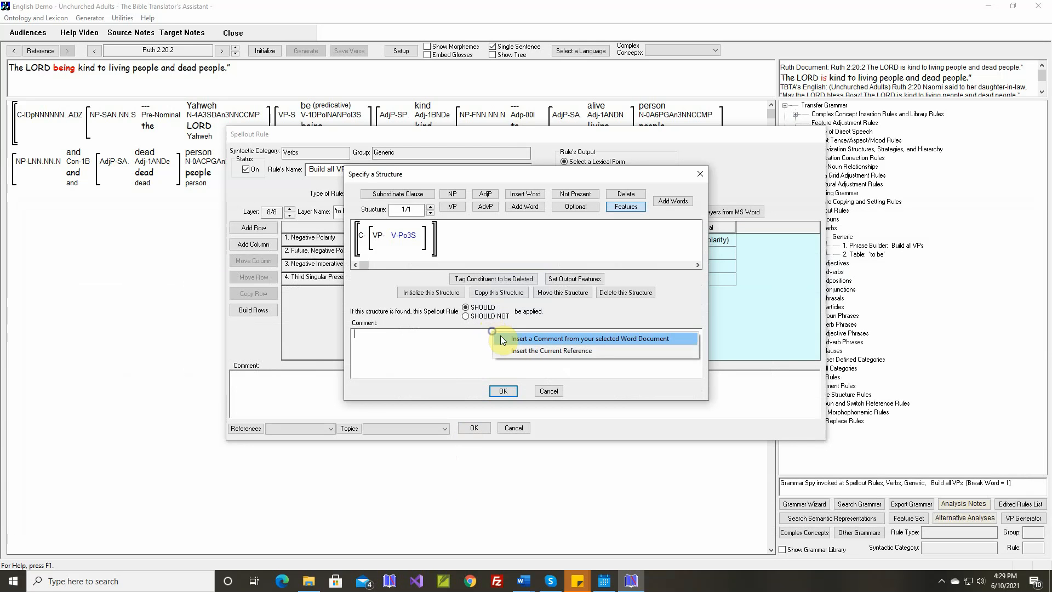
click(501, 335)
click(432, 335)
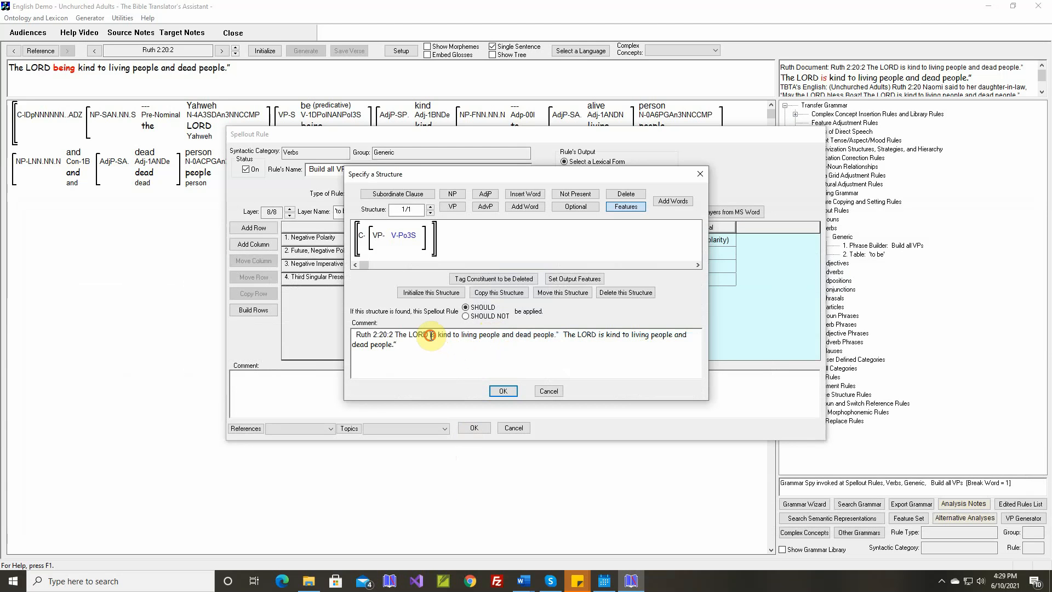
key(Delete)
key(Delete)
key(Delete)
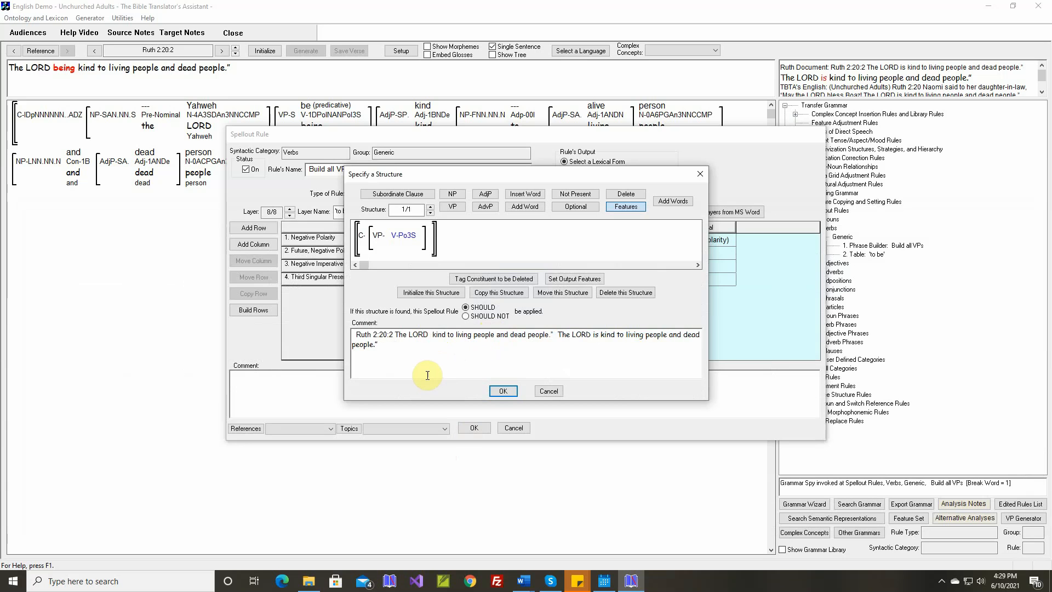
text(continues be)
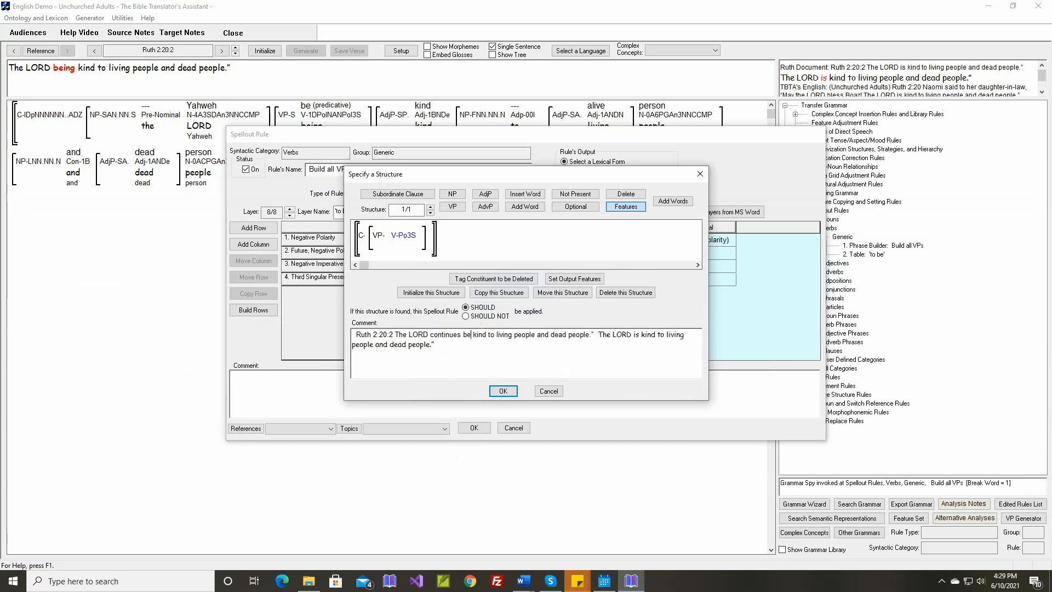
text(ing)
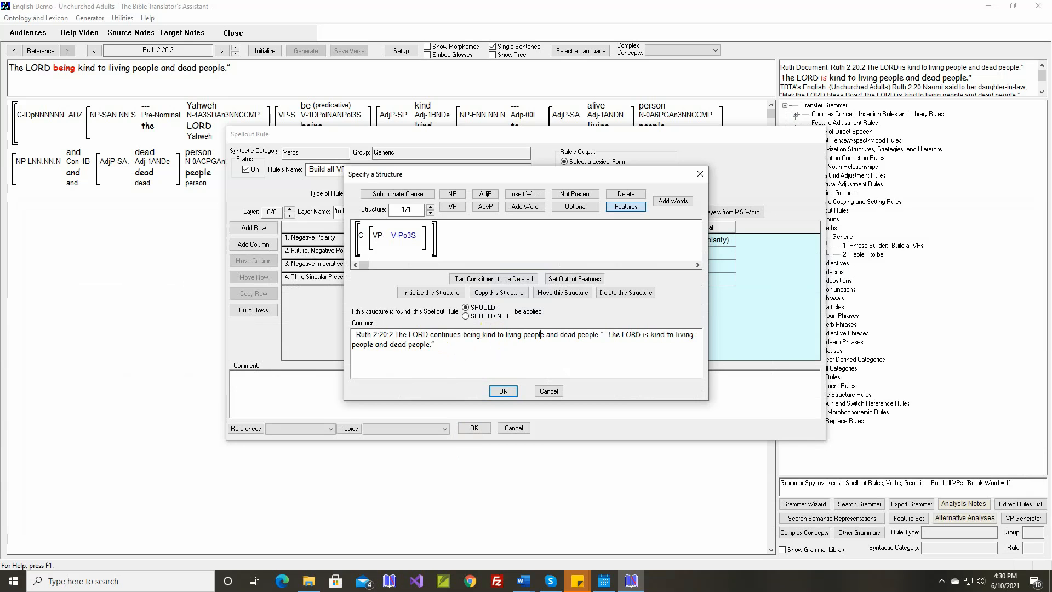
key(Delete)
key(Delete)
text(continues being)
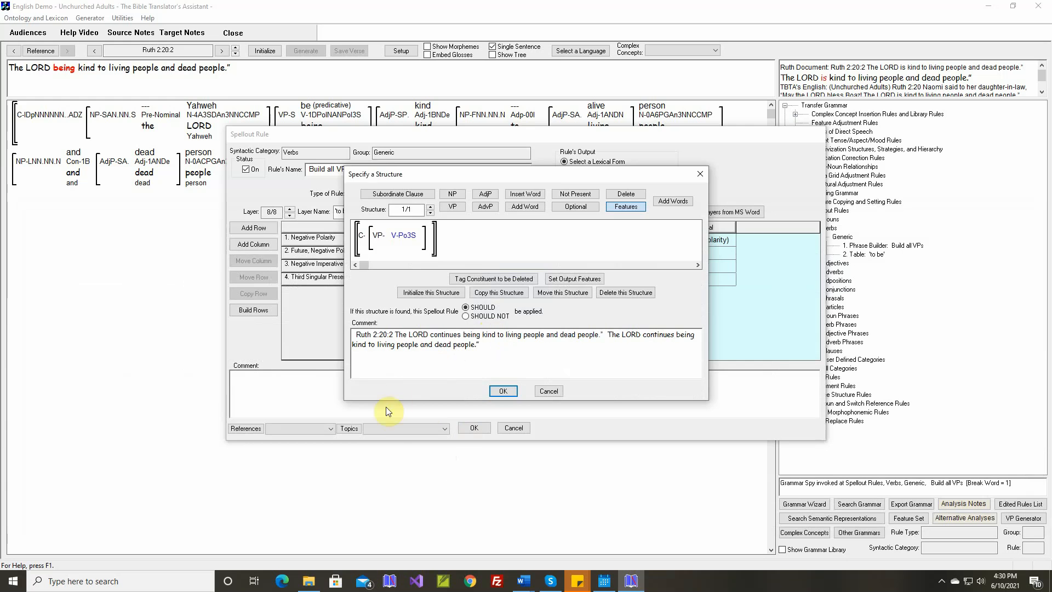
click(503, 391)
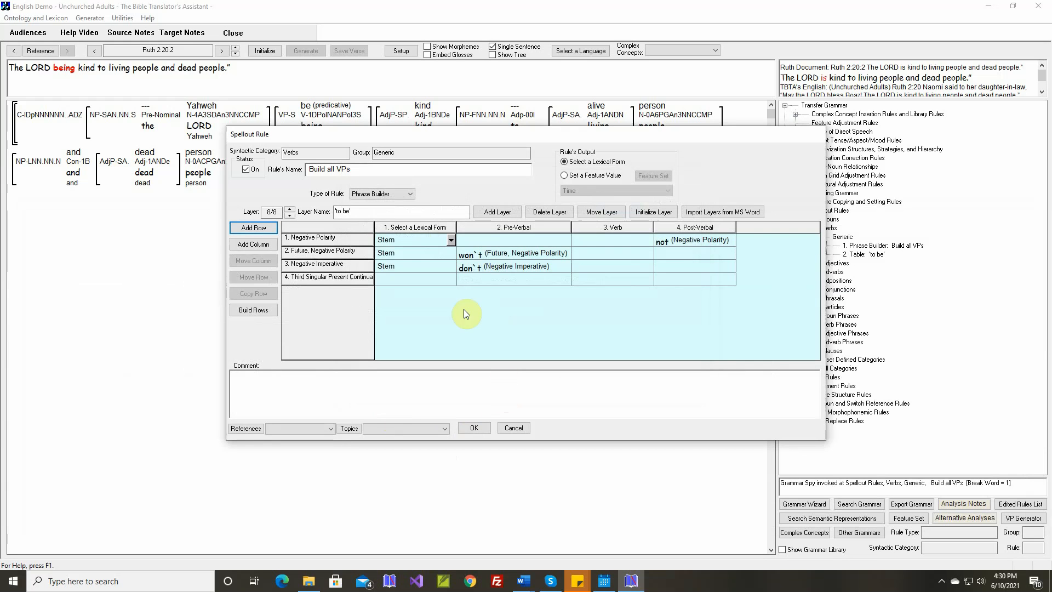
Widen the row-name column and select the Participle lexical form for the "Third Singular Present Continuative" row
click(386, 227)
drag(386, 226, 417, 227)
click(481, 281)
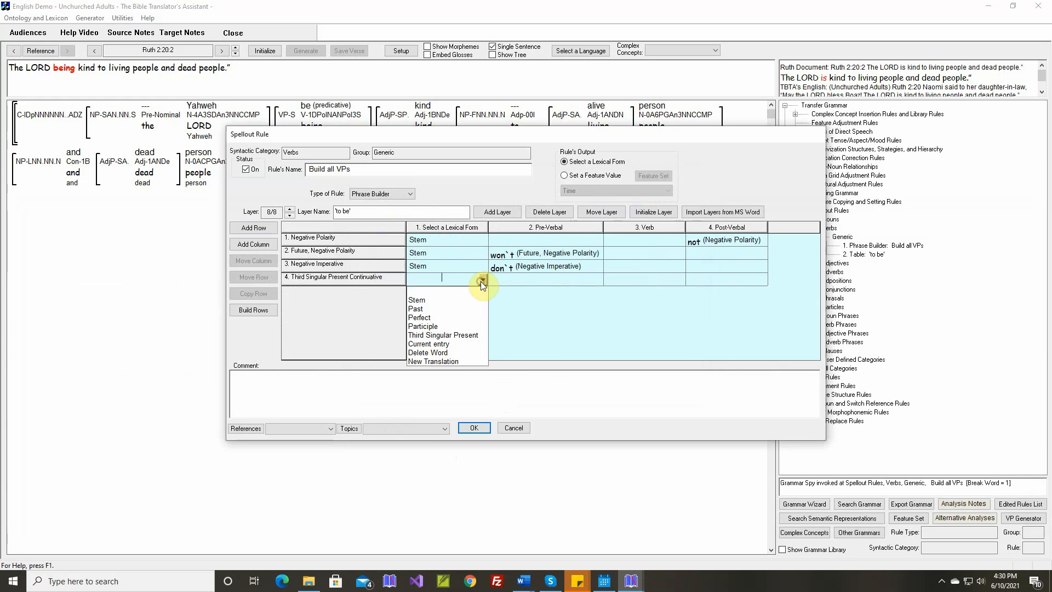
click(425, 327)
Add the pre-verbal word "continues" with the gloss "Third Singular Present Continuative" to the new row, widen its column and save the rule
double_click(512, 281)
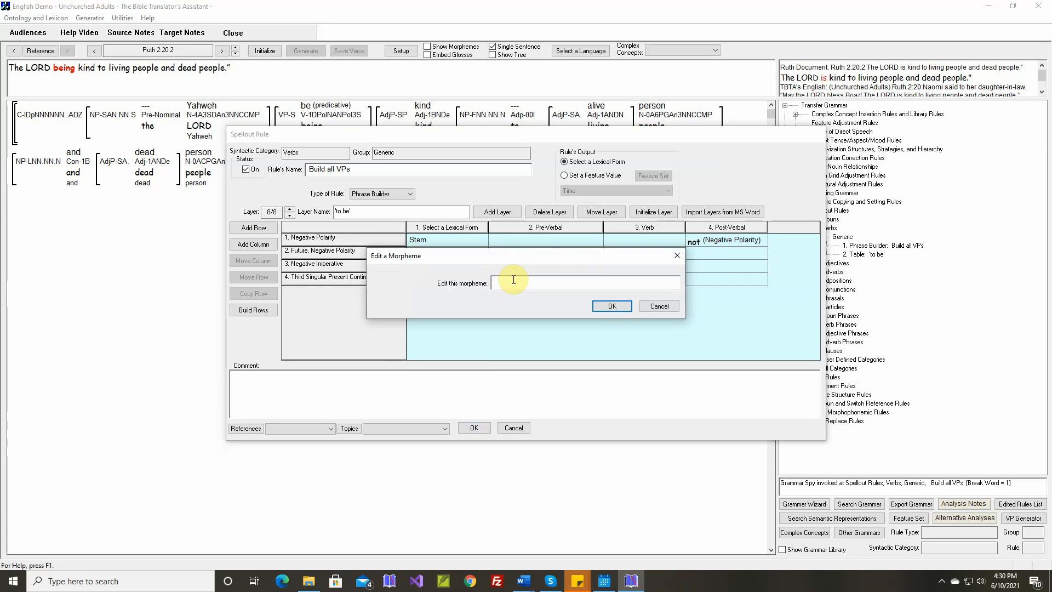
text(continues)
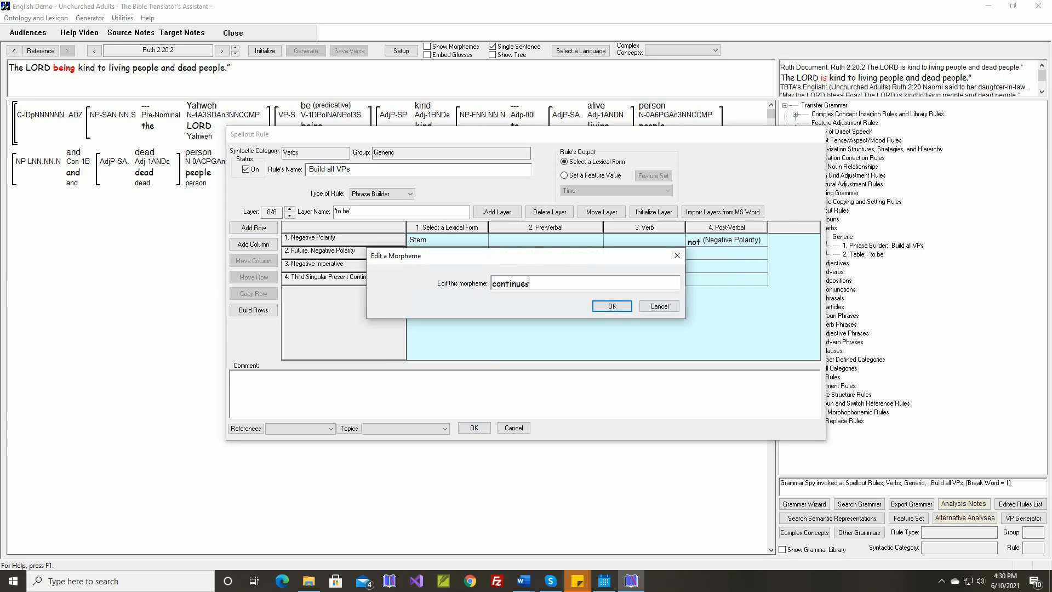
key(Return)
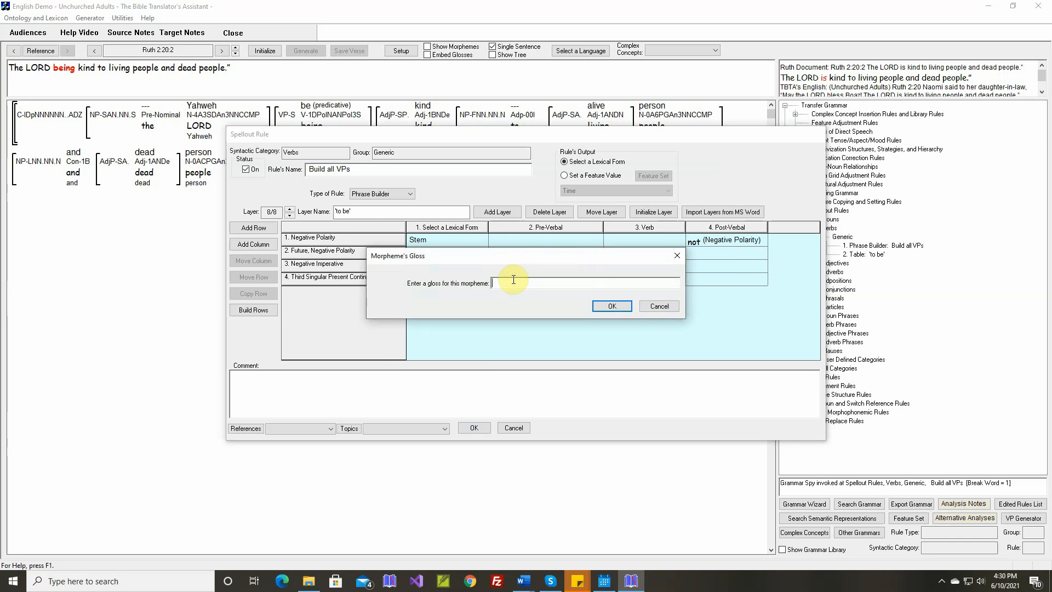
text(Third Singular Present Continuative)
key(Return)
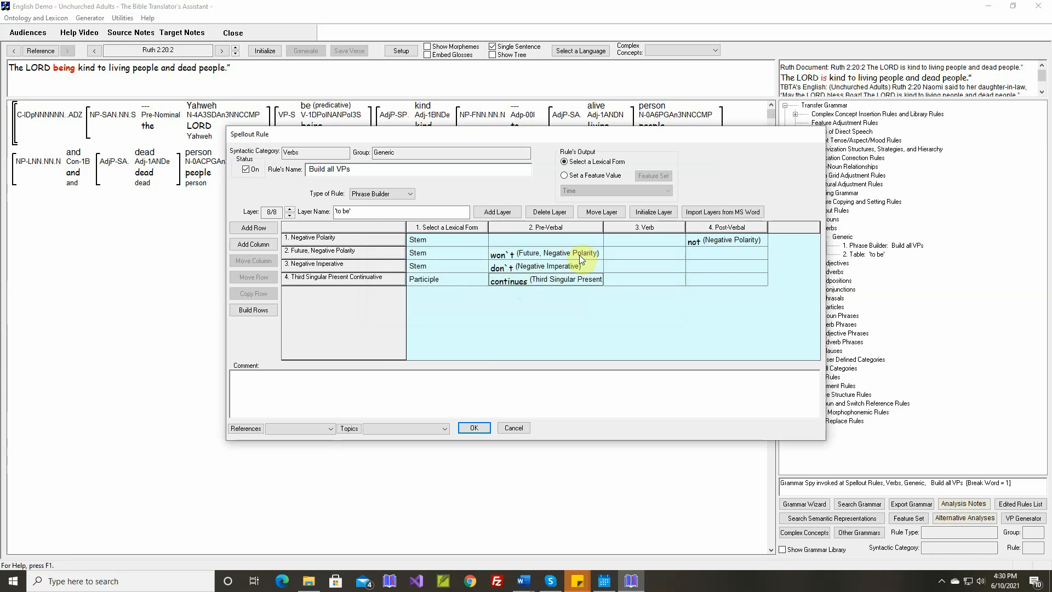
drag(603, 229, 654, 229)
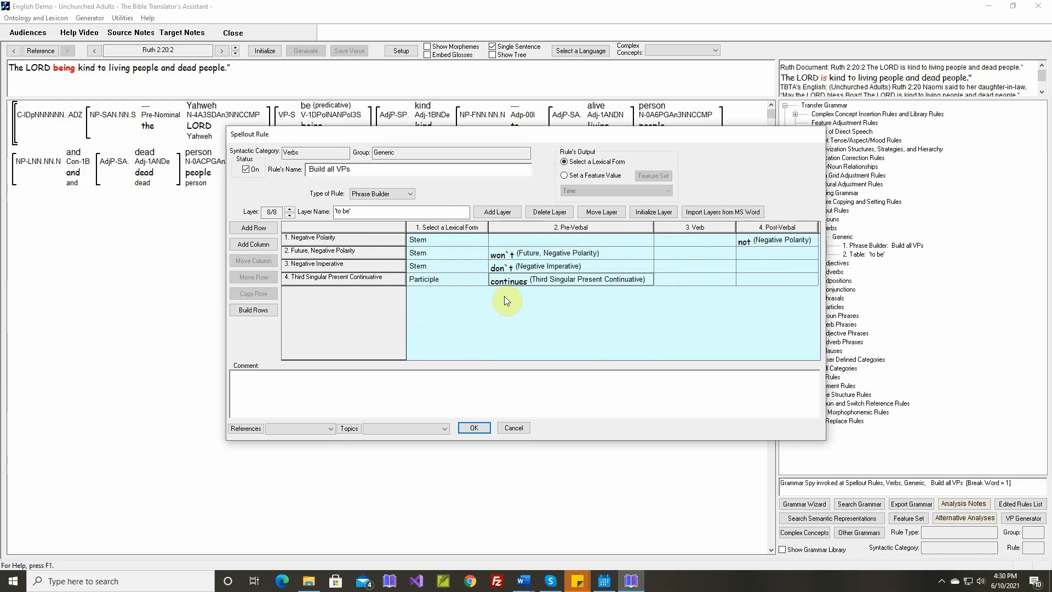
click(474, 428)
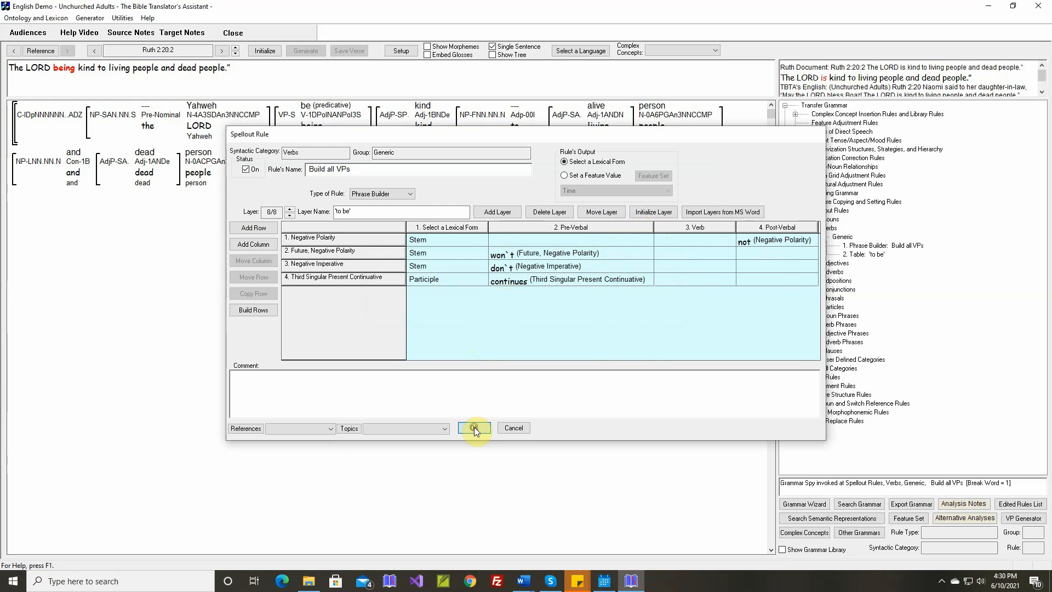
Reinitialize and regenerate the single sentence Ruth 2:20:2 with the edited verb rule
click(265, 51)
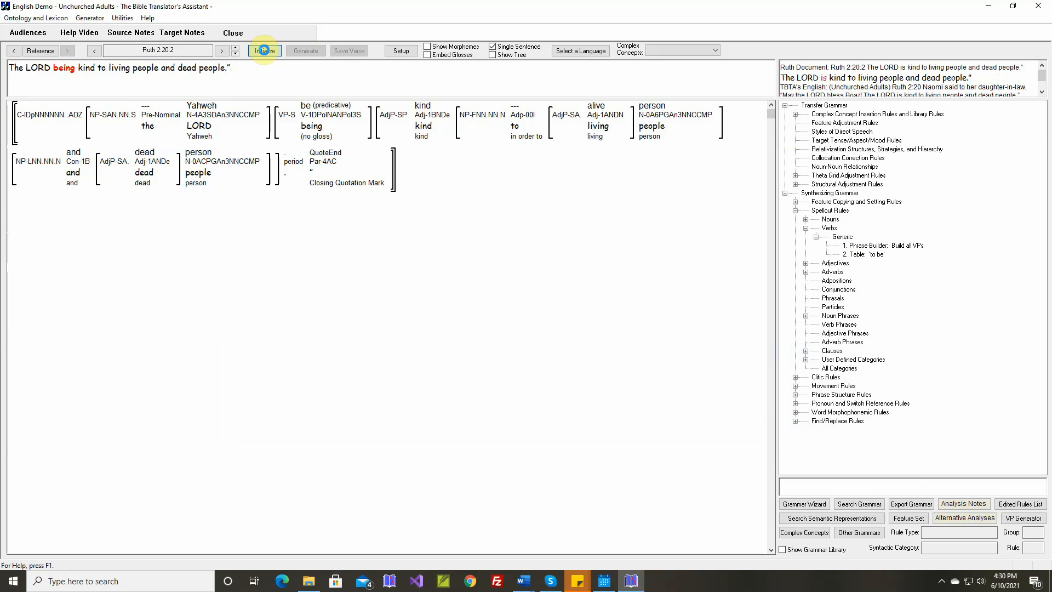
click(314, 51)
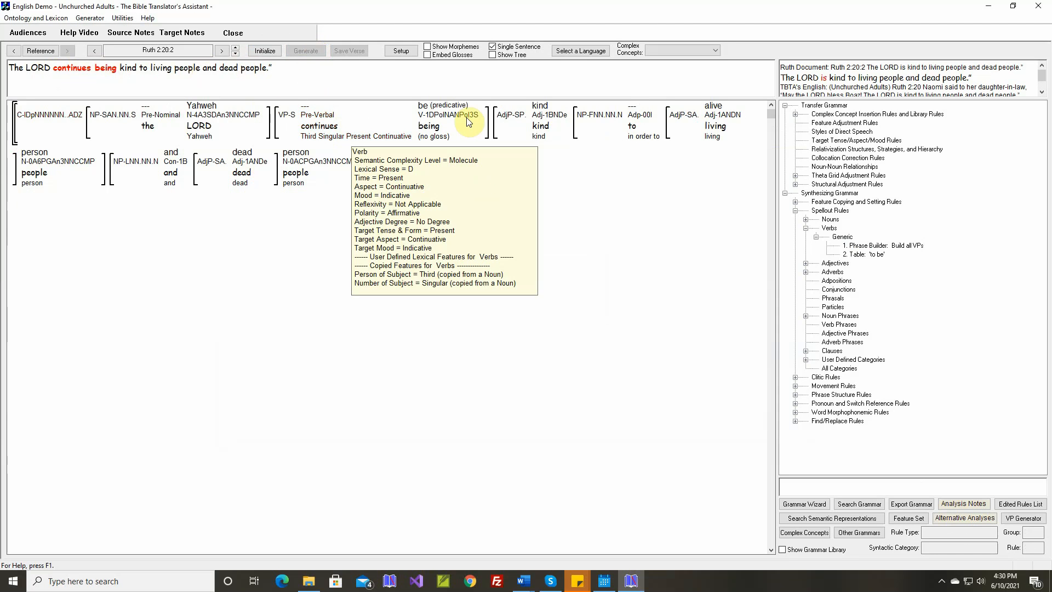
mouse_move(729, 134)
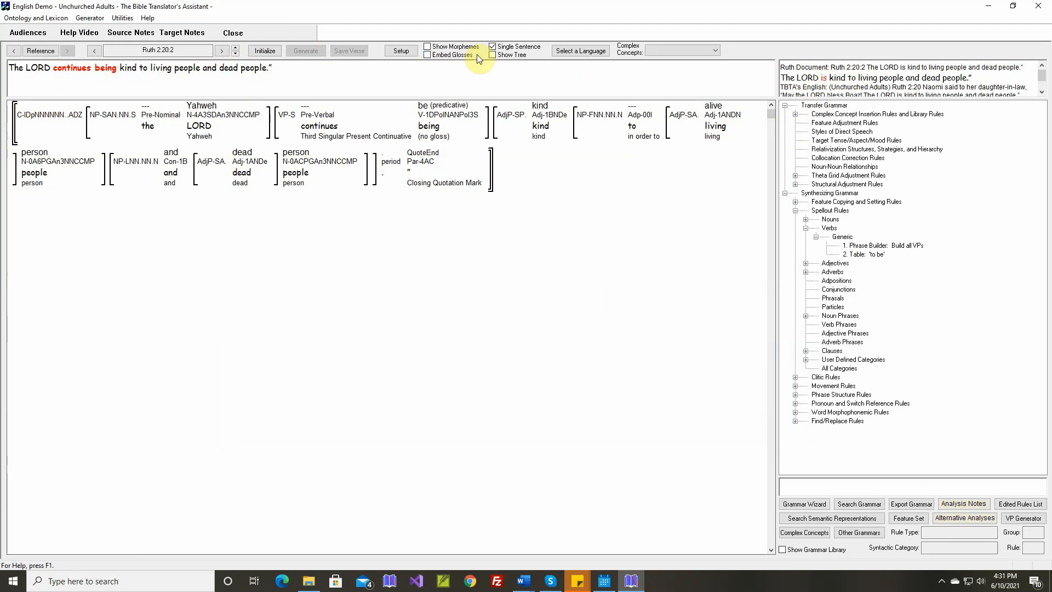
Turn off single-sentence mode, generate the whole of Ruth 2:20 and save the verse
click(492, 47)
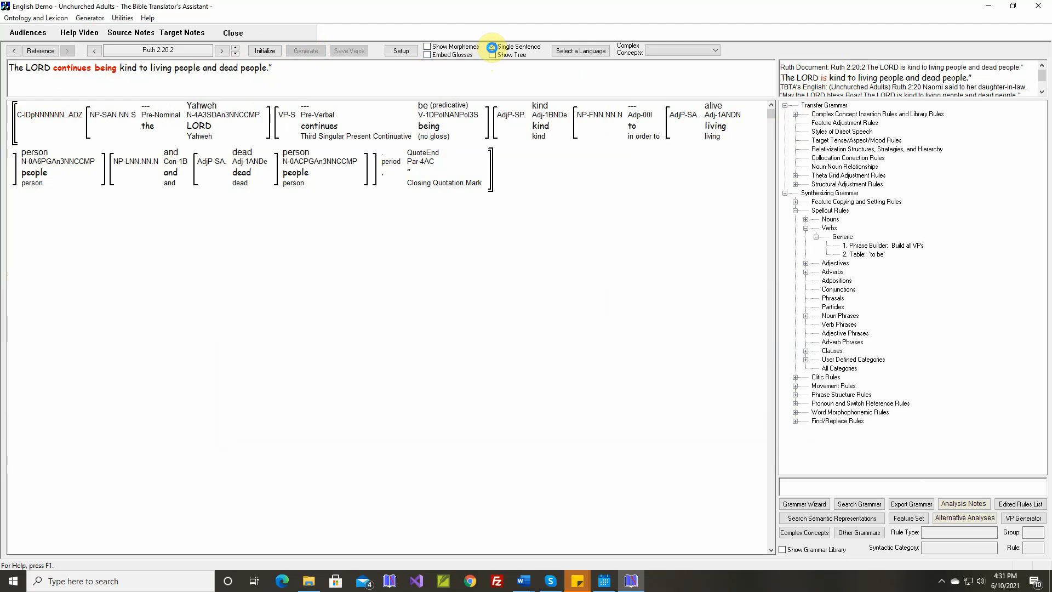
click(492, 47)
click(306, 50)
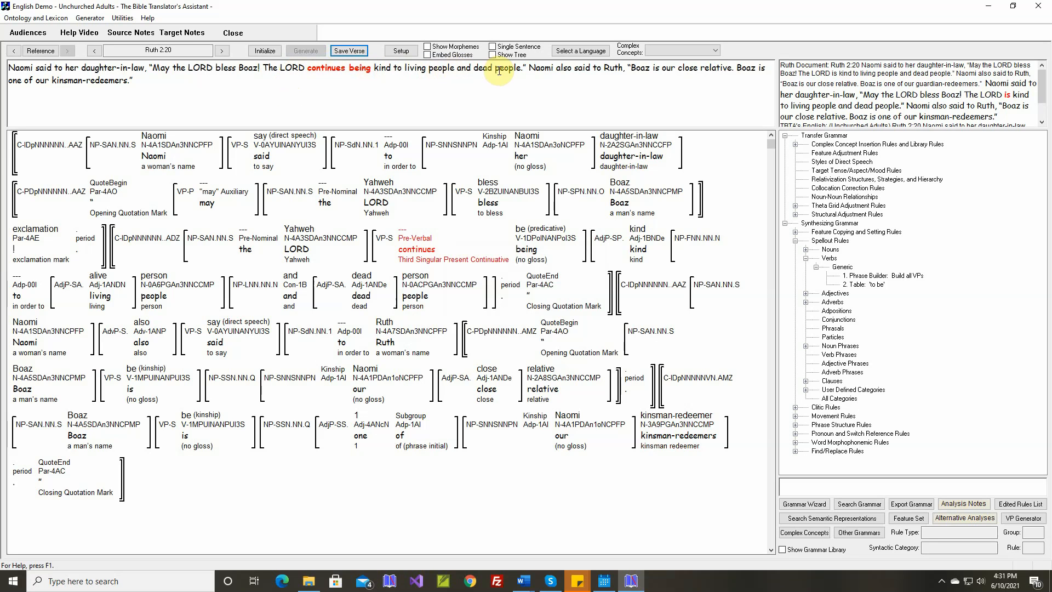
click(360, 54)
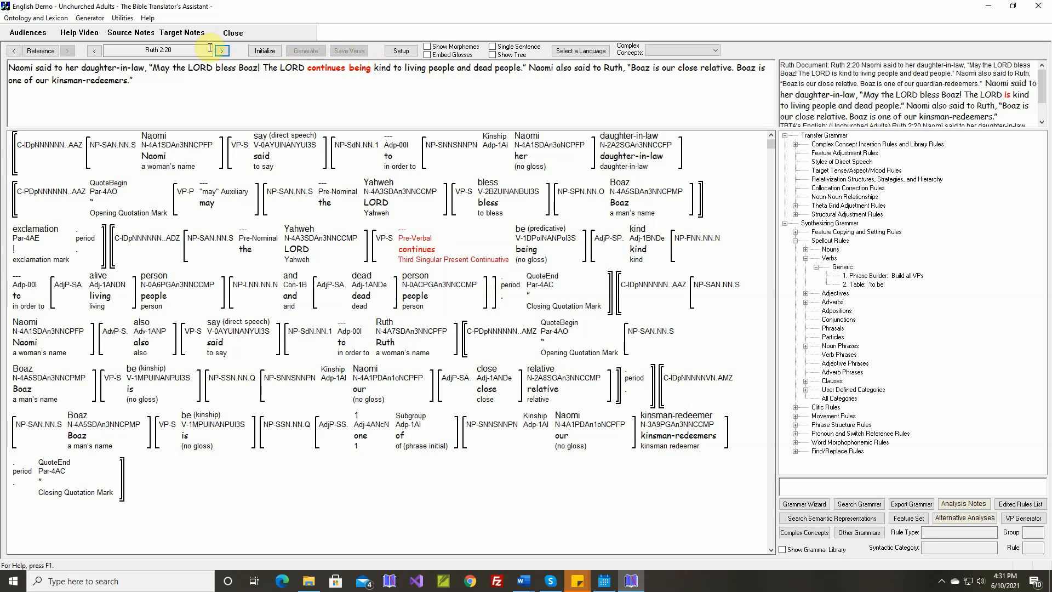
Switch to text generation and load the verses that have differences
click(91, 18)
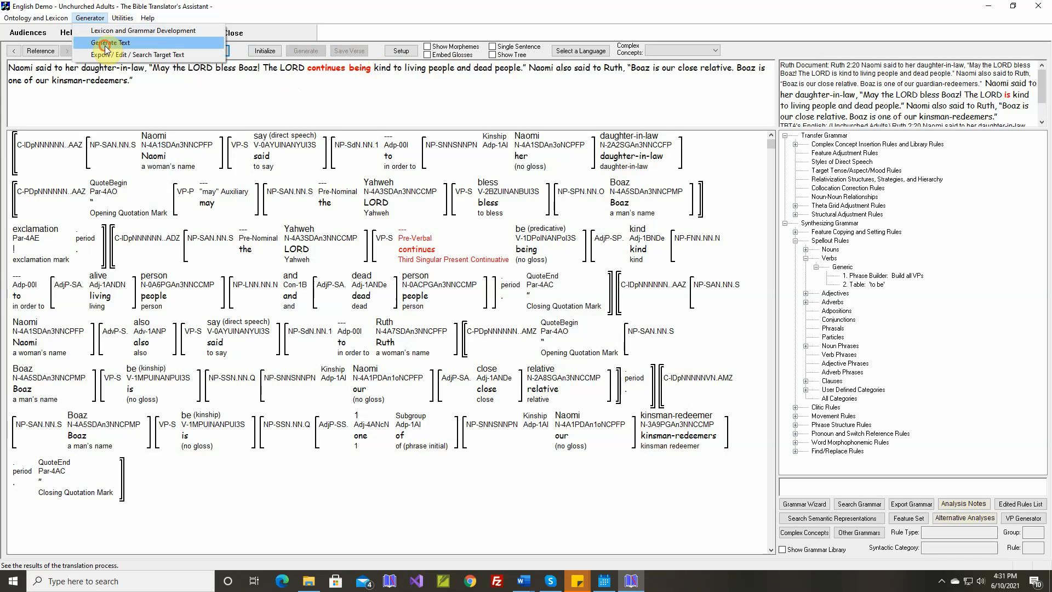
click(105, 43)
click(301, 70)
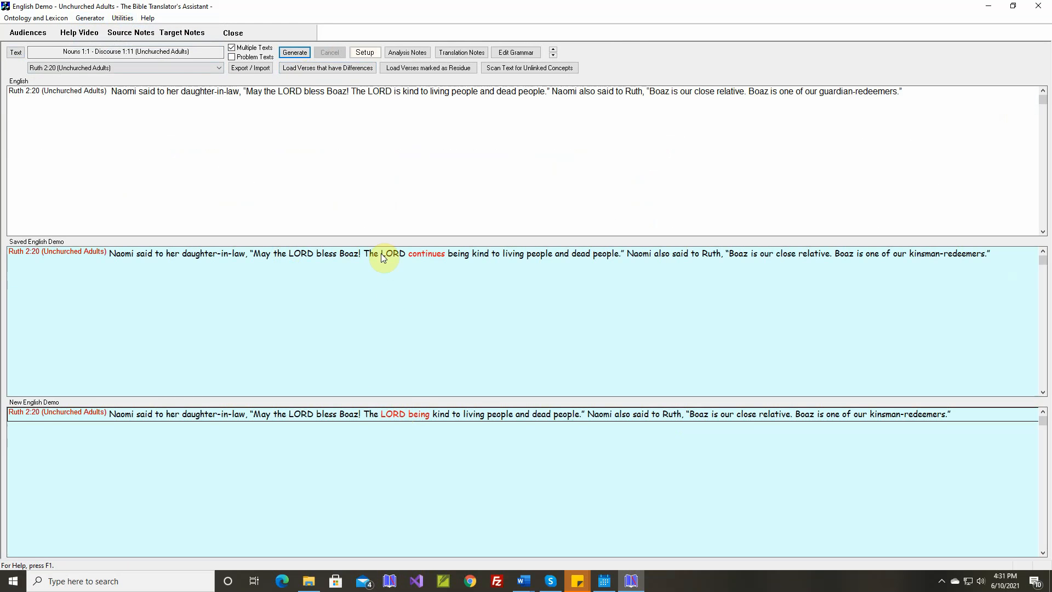
Clear the Ruth 2:20 difference from the new text and reload the verses that have differences
right_click(426, 413)
click(485, 285)
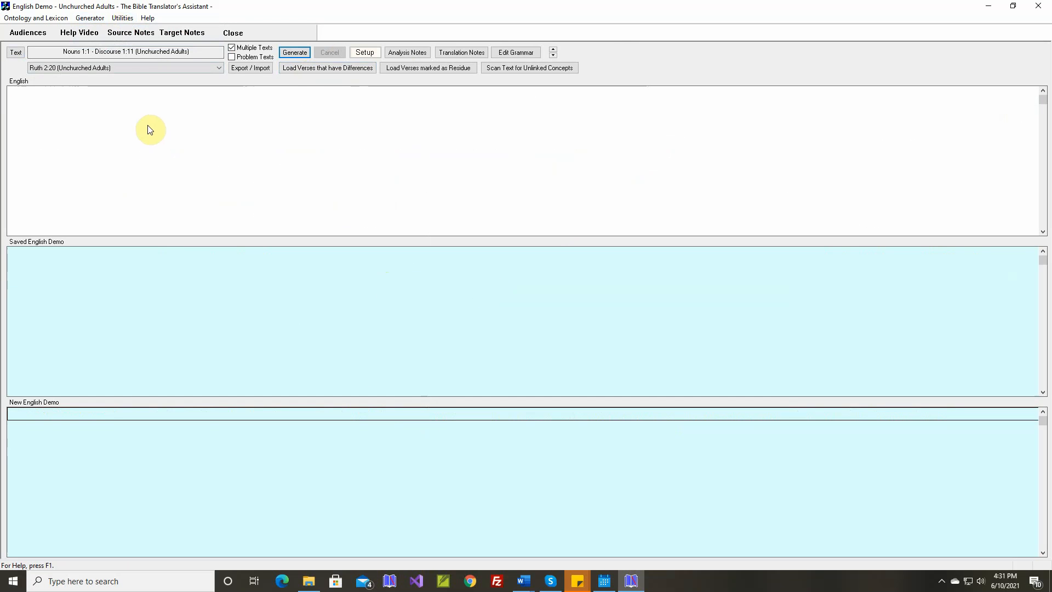
click(291, 68)
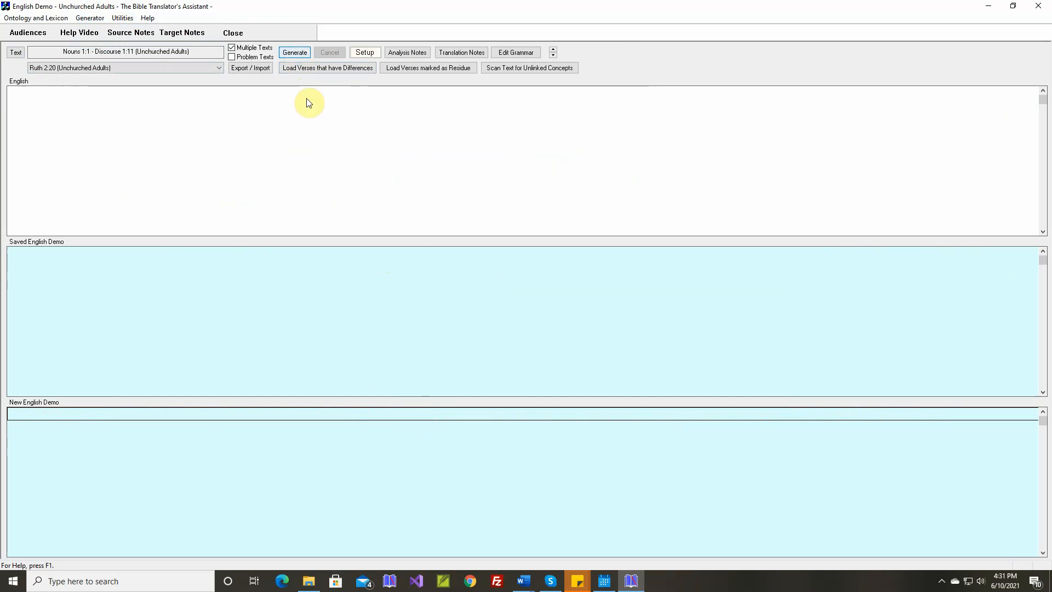